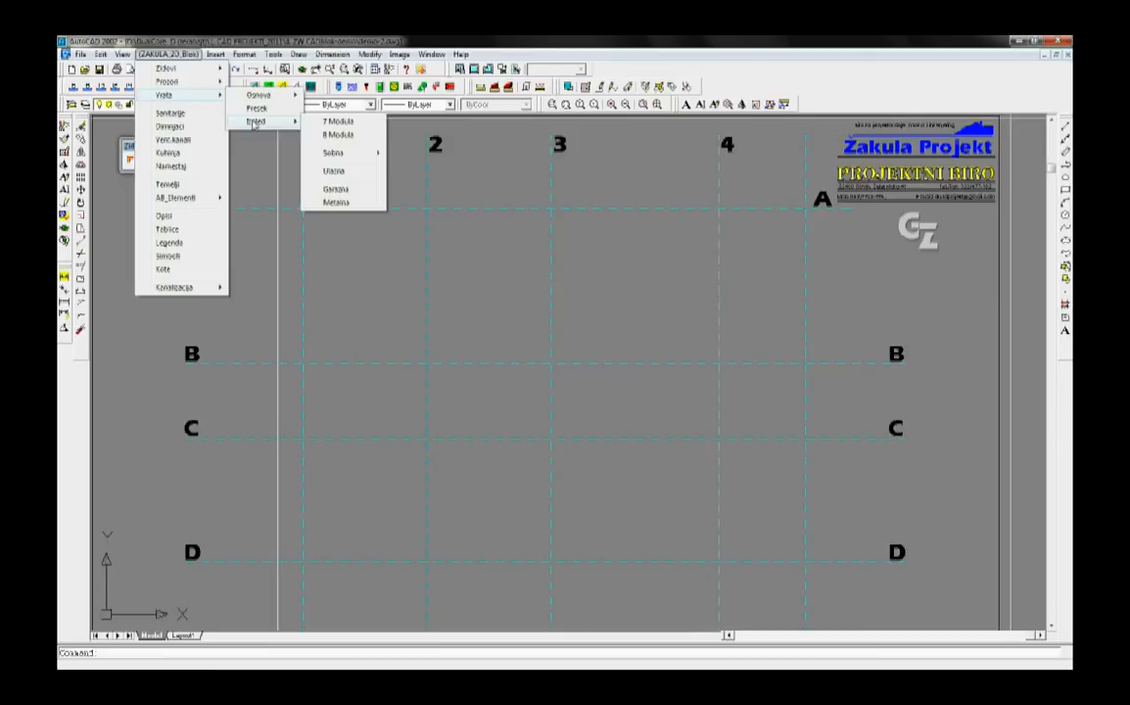
Insert the corner wall block zid40-1 at the intersection of axes A and 1 with default scale and rotation.
{"action": "mouse_move", "coordinate": [332, 158]}
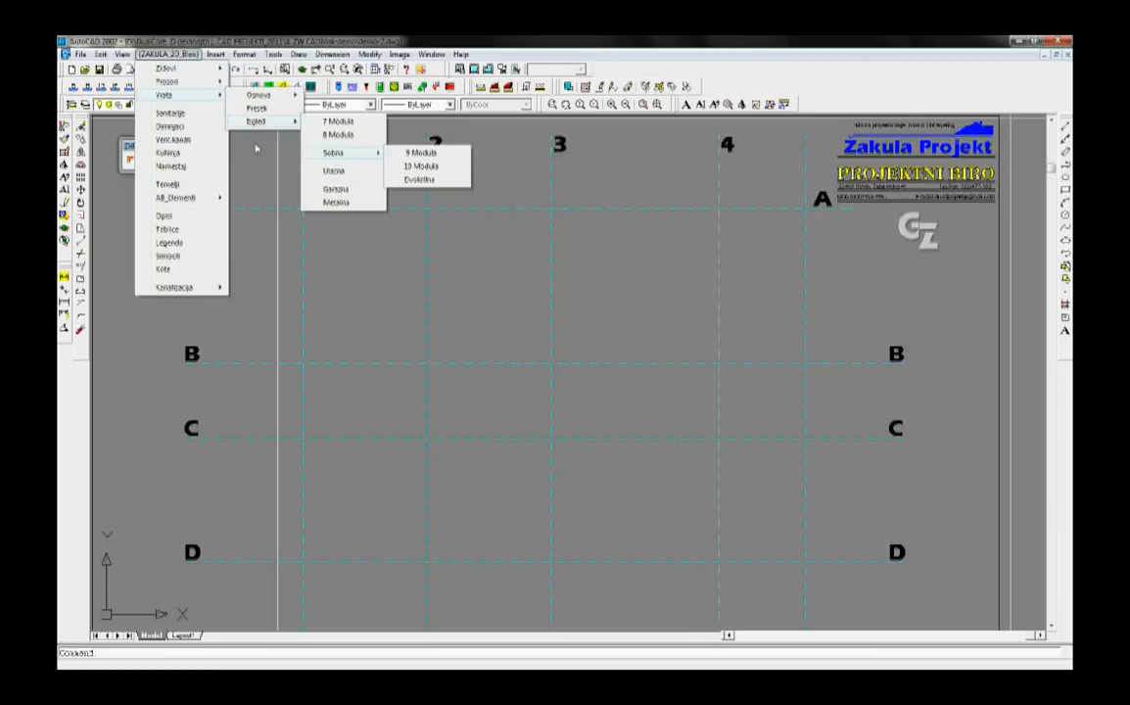
{"action": "left_click", "coordinate": [121, 141]}
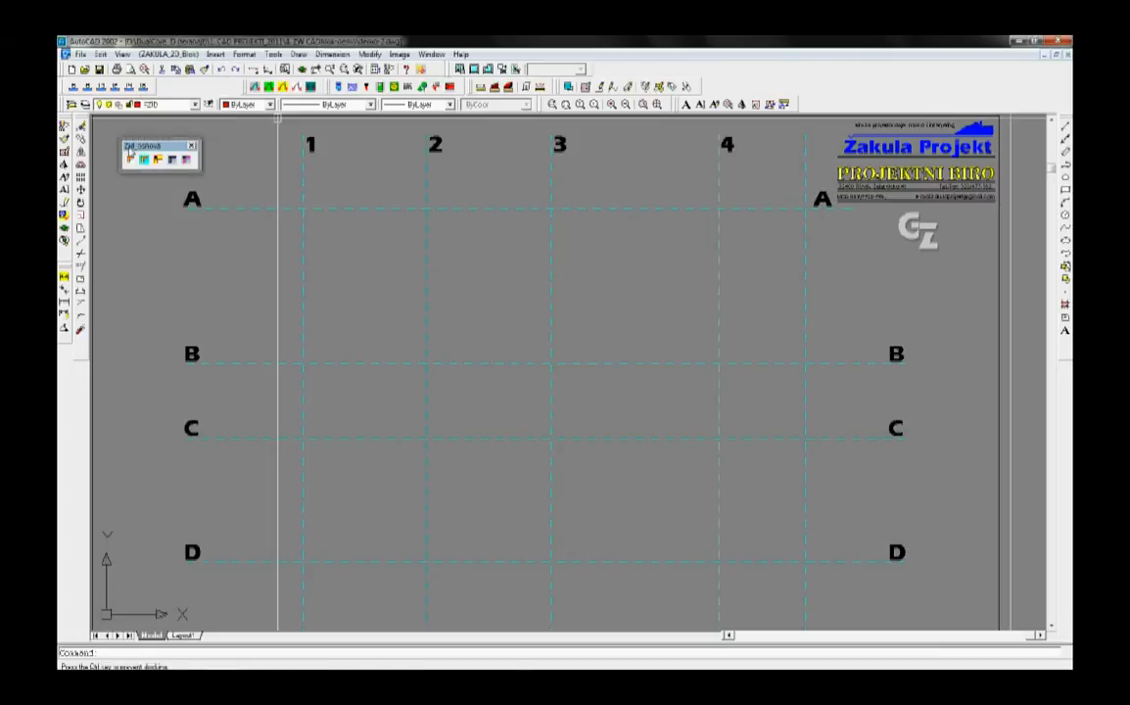
{"action": "left_click", "coordinate": [130, 159]}
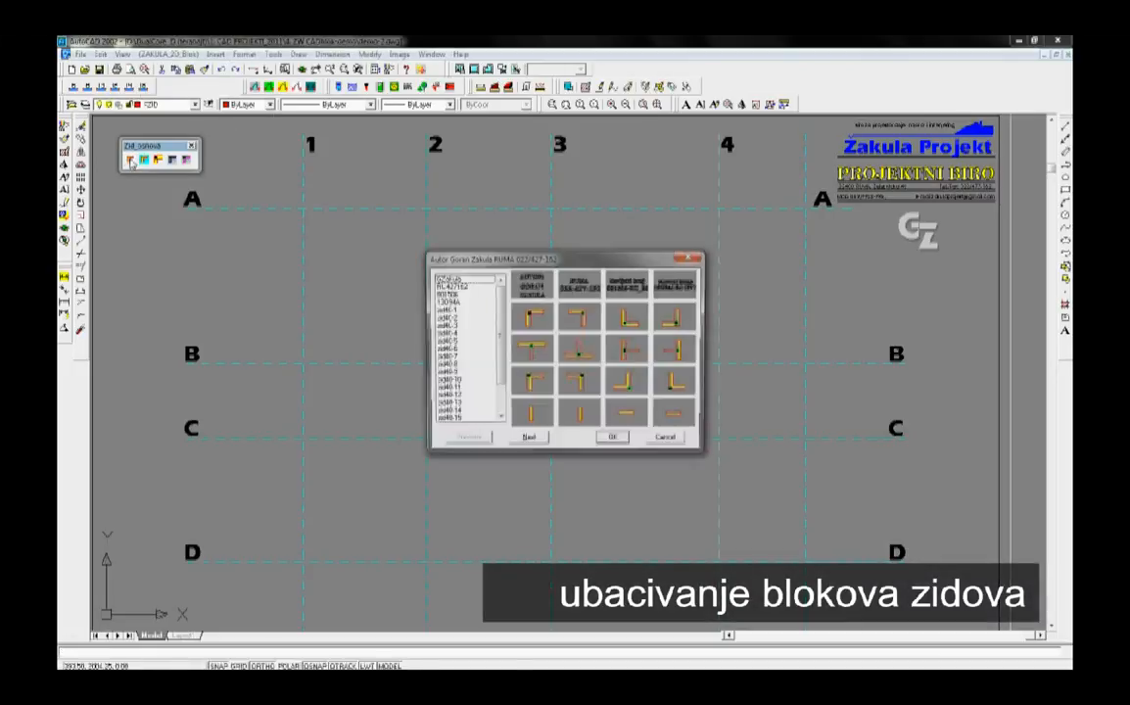
{"action": "left_click", "coordinate": [534, 318]}
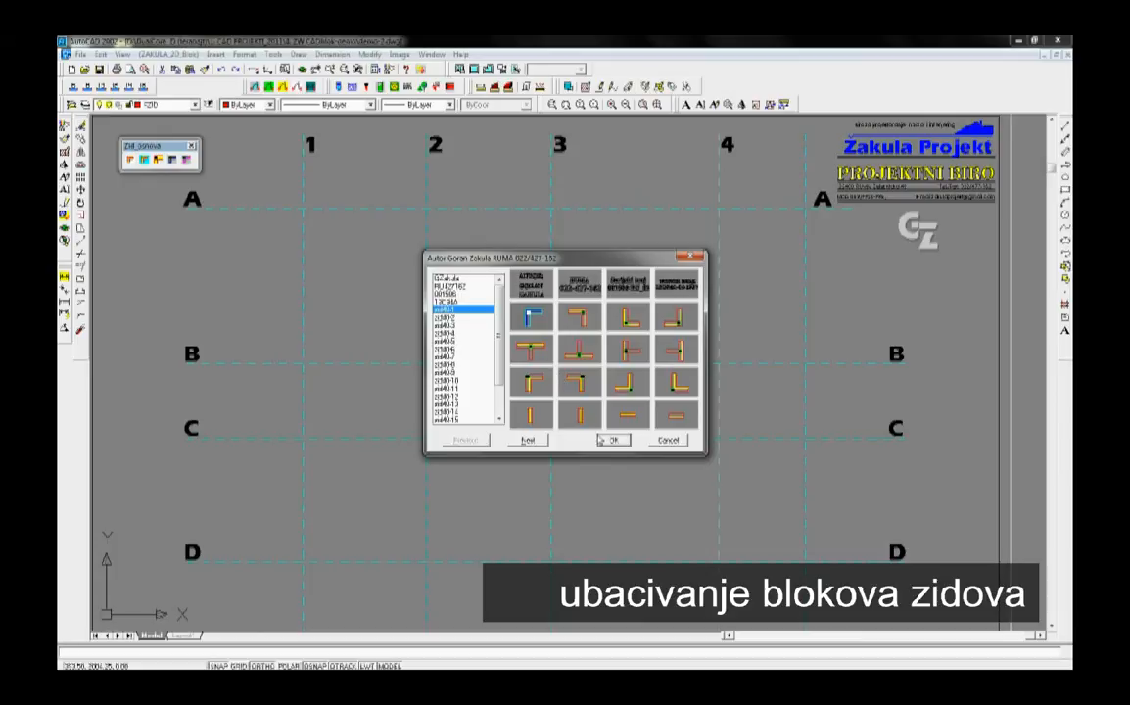
{"action": "left_click", "coordinate": [617, 441]}
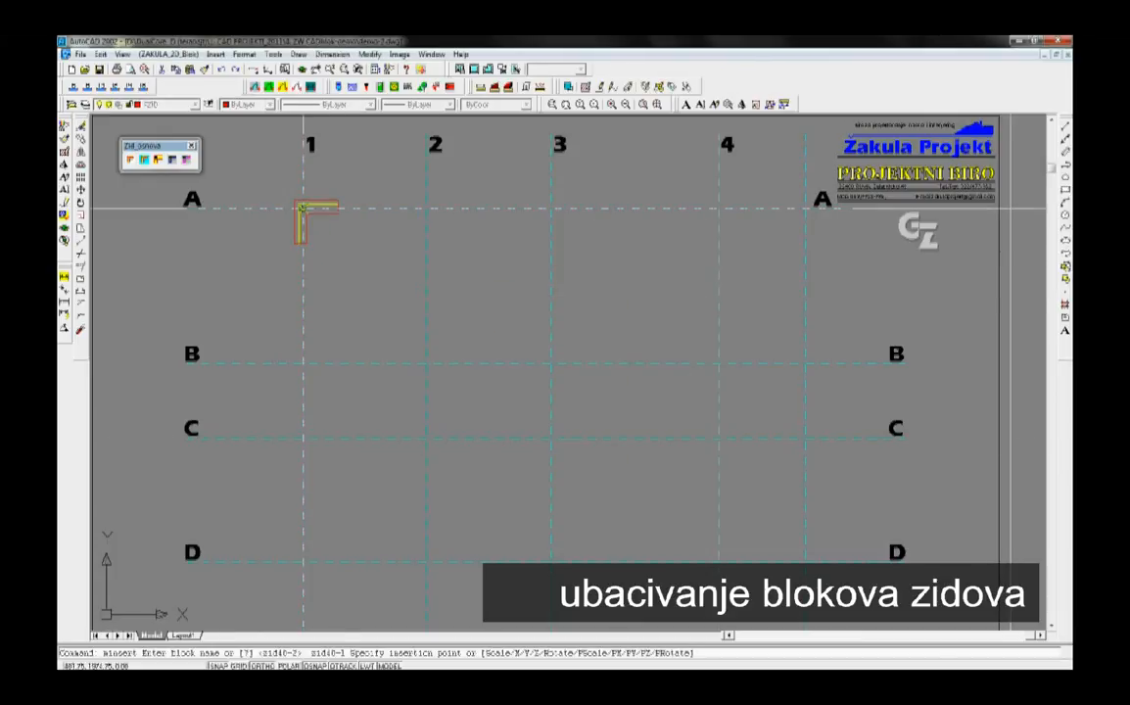
{"action": "left_click", "coordinate": [304, 208]}
{"action": "key", "text": "Return"}
{"action": "key", "text": "Return"}
{"action": "key", "text": "Return"}
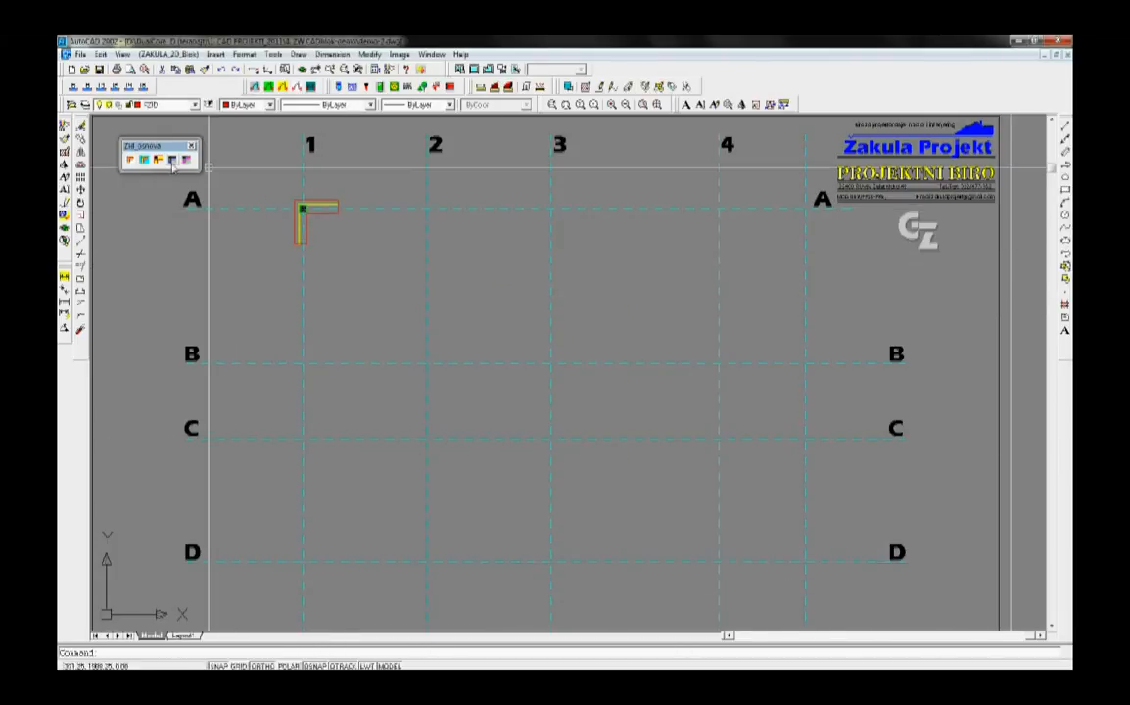
Insert the corner wall block zid40-2 at the intersection of axes A and 3.
{"action": "left_click", "coordinate": [130, 160]}
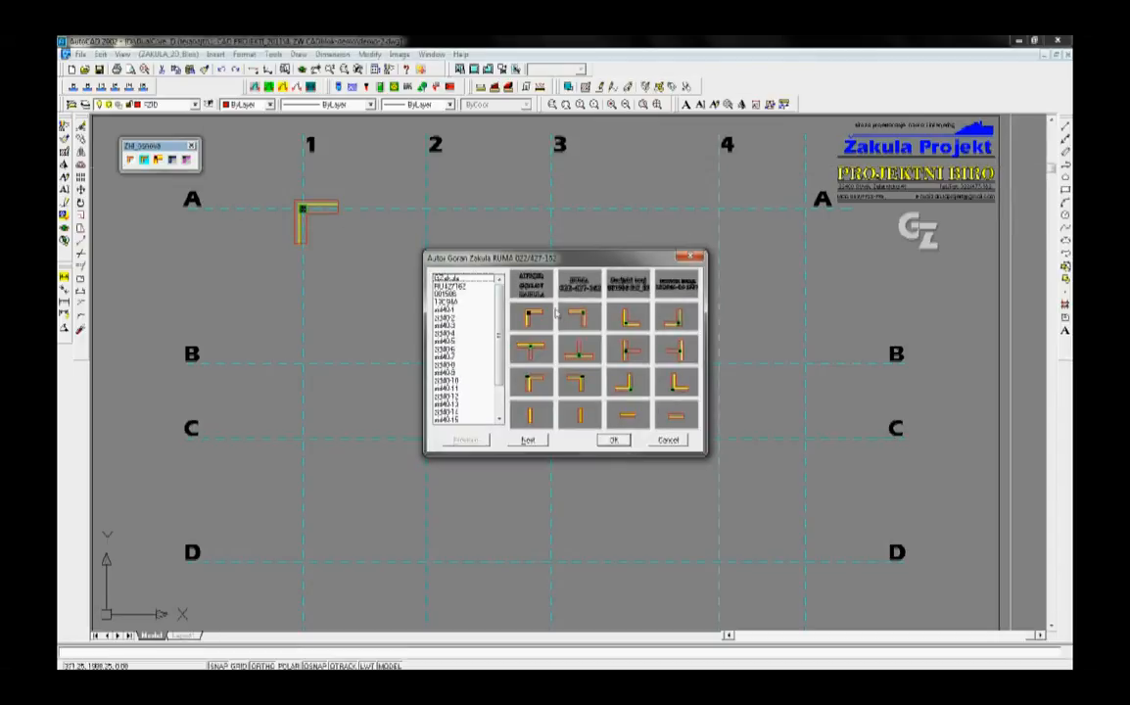
{"action": "left_click", "coordinate": [614, 441]}
{"action": "left_click", "coordinate": [551, 208]}
{"action": "key", "text": "Return"}
{"action": "key", "text": "Return"}
{"action": "key", "text": "Return"}
{"action": "key", "text": "Return"}
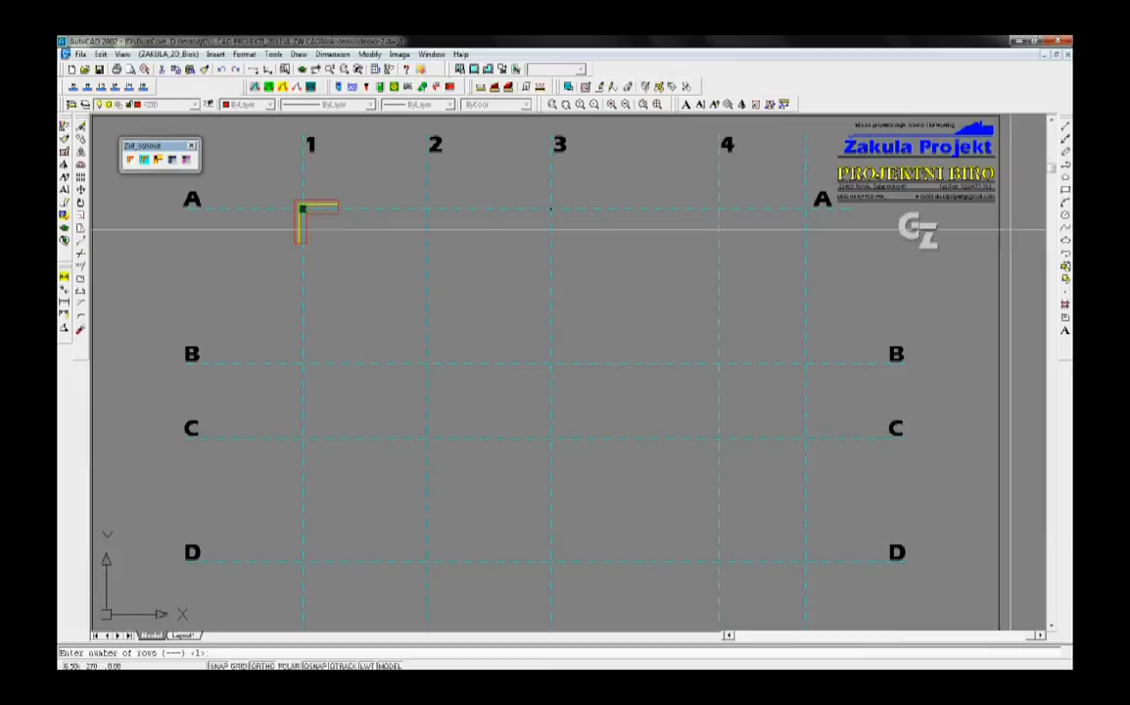
{"action": "key", "text": "Return"}
{"action": "key", "text": "Return"}
Insert corner wall block zid40-2 at the intersection of axes D and 1, rotated so its arms point up and right.
{"action": "left_click", "coordinate": [303, 561]}
{"action": "key", "text": "Return"}
{"action": "key", "text": "Return"}
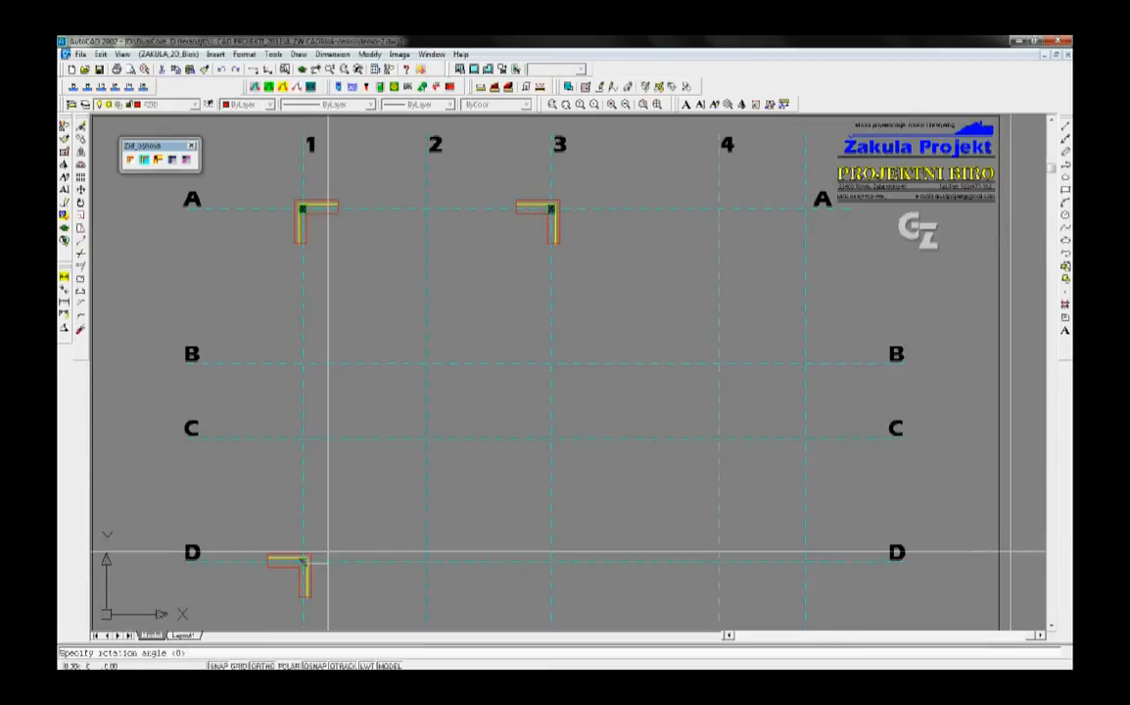
{"action": "key", "text": "Return"}
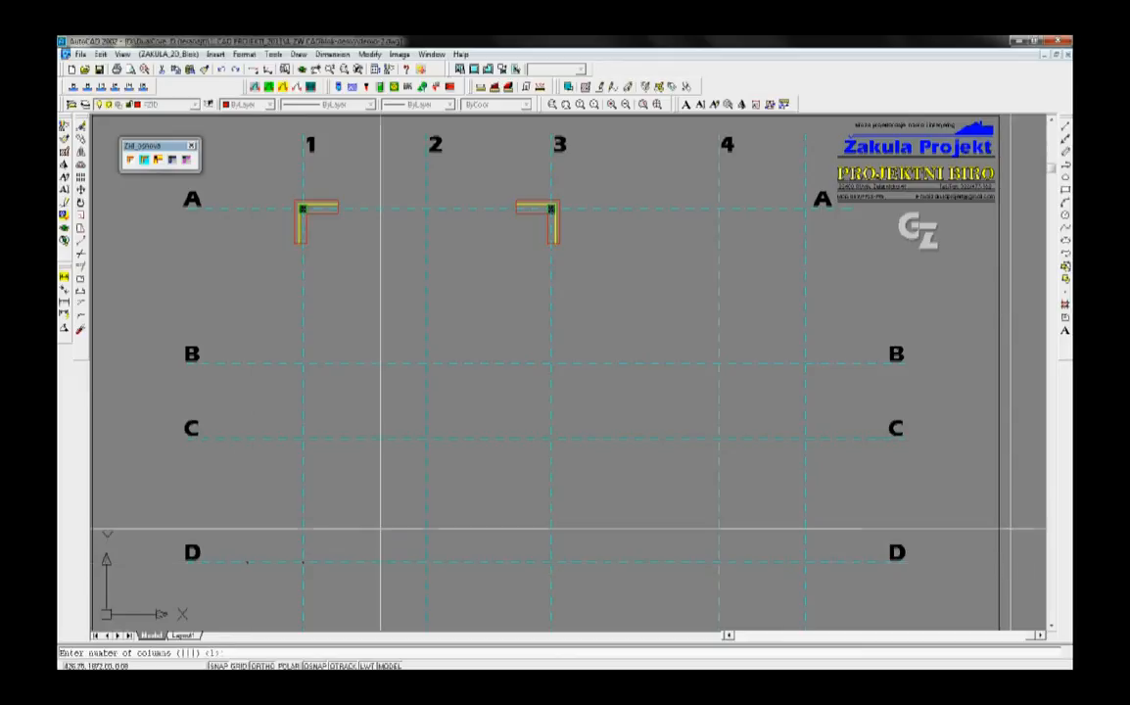
{"action": "key", "text": "Return"}
{"action": "key", "text": "Return"}
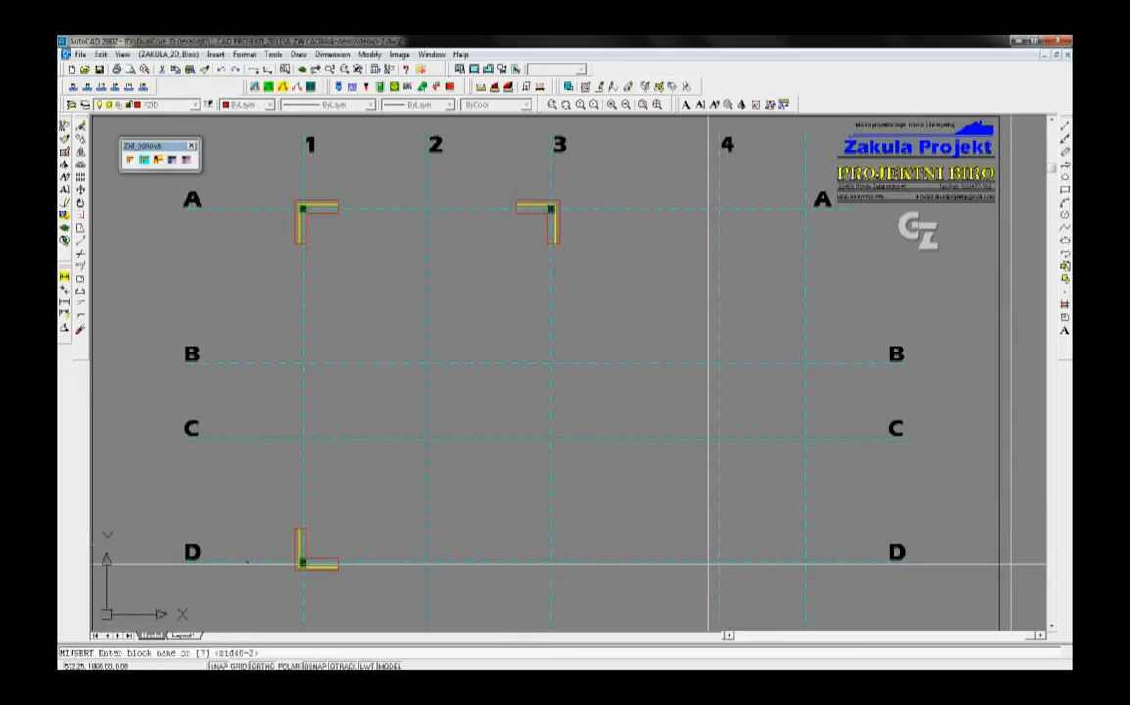
Insert corner wall block zid40-2 at the intersection of axes D and 4, rotated so its arms point up and left.
{"action": "left_click", "coordinate": [720, 561]}
{"action": "key", "text": "Return"}
{"action": "key", "text": "Return"}
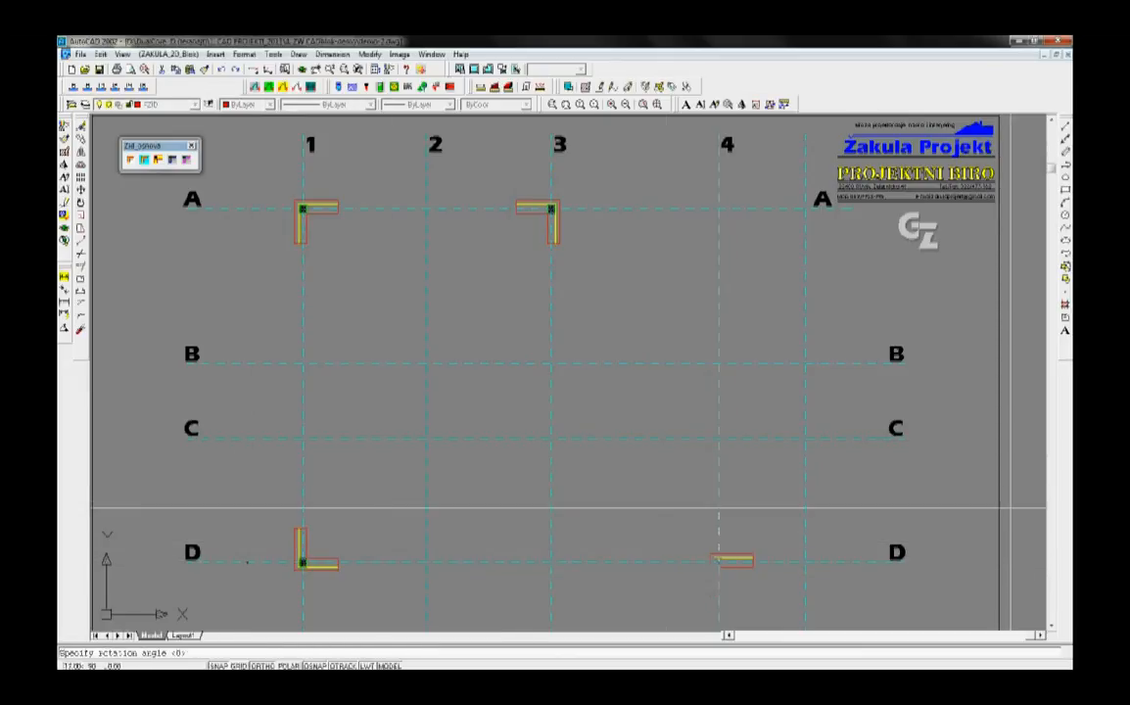
{"action": "key", "text": "Return"}
{"action": "key", "text": "Return"}
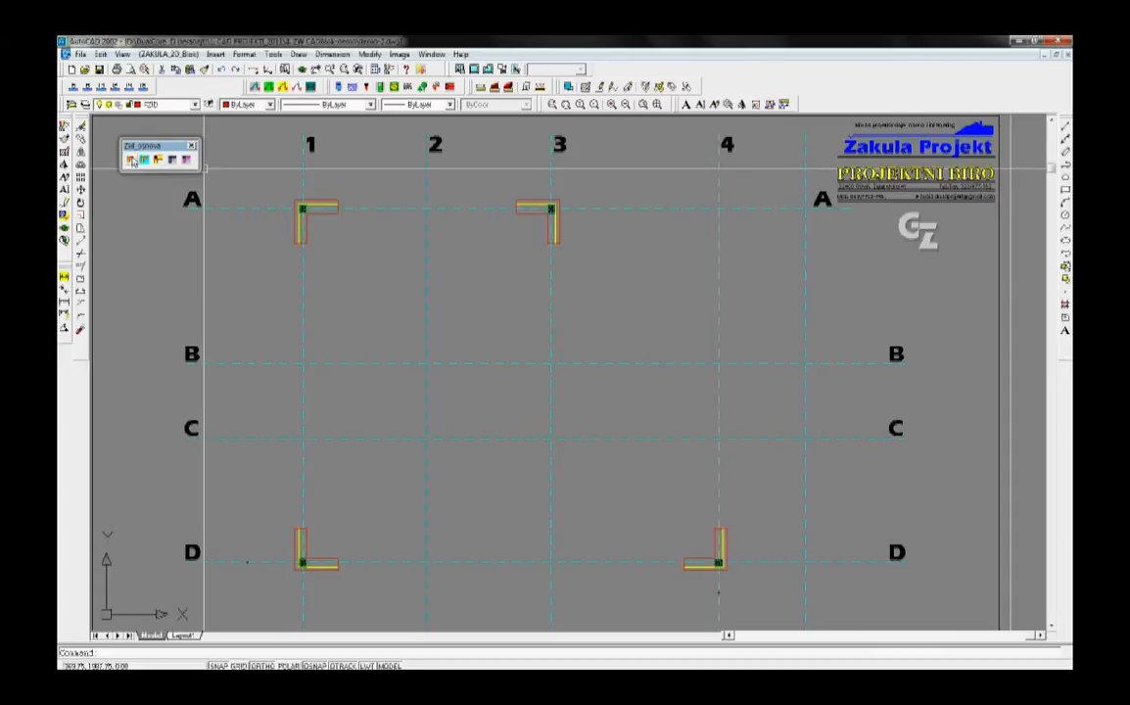
Insert the T-shaped wall block zid40-5 at the intersection of axes A and 2.
{"action": "left_click", "coordinate": [132, 161]}
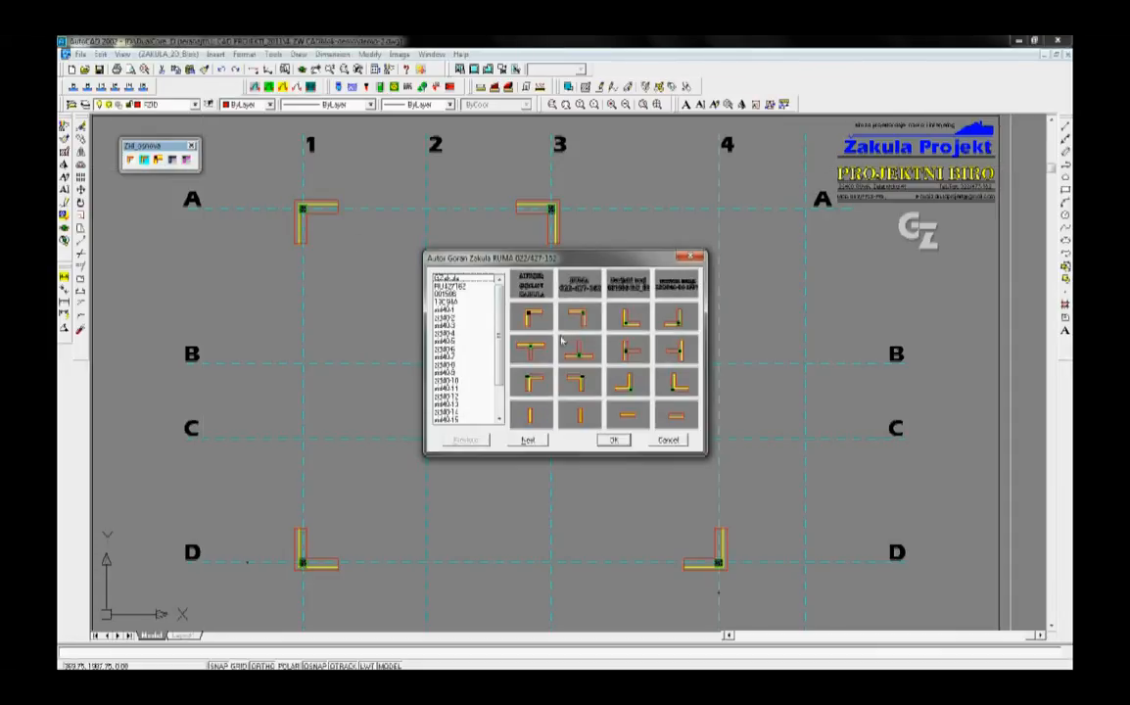
{"action": "left_click", "coordinate": [613, 442]}
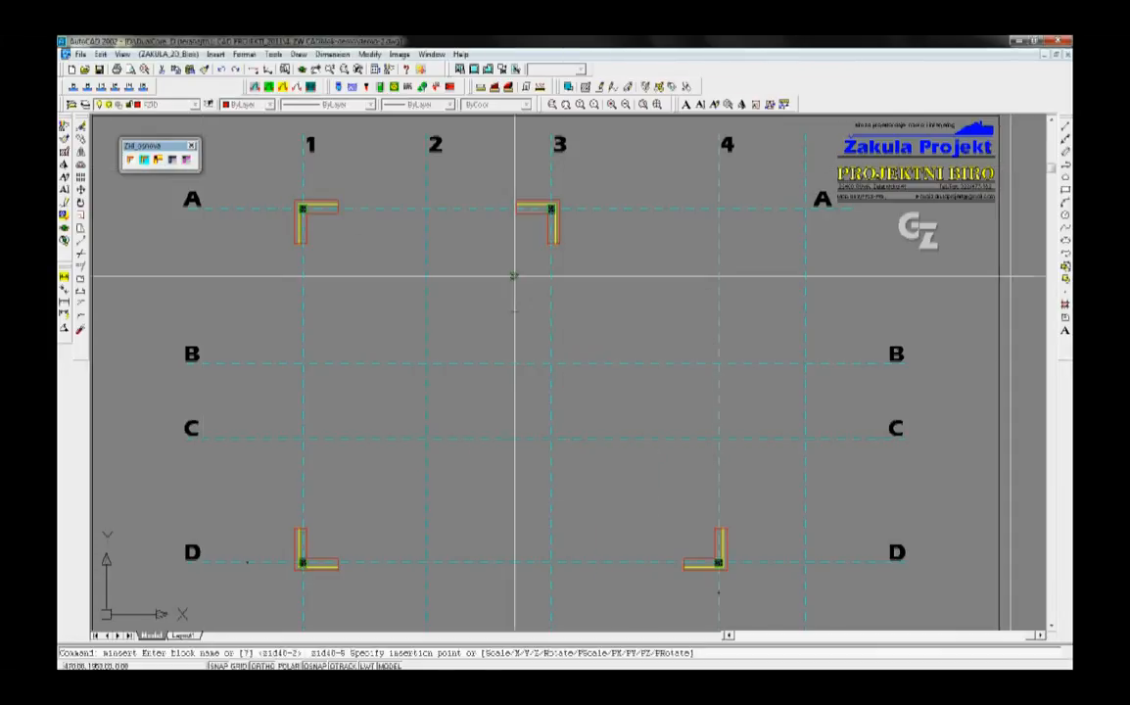
{"action": "left_click", "coordinate": [428, 209]}
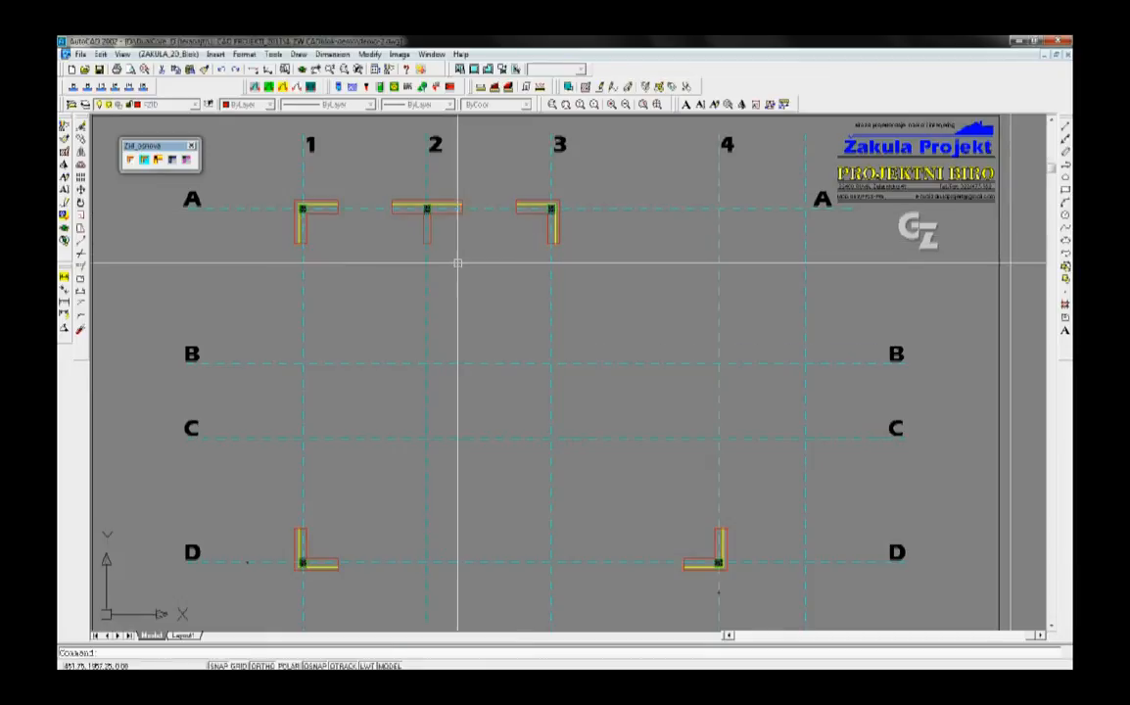
Insert the T-shaped wall block zid40-7 on axis 1 at its intersections with axes B and C.
{"action": "left_click", "coordinate": [131, 161]}
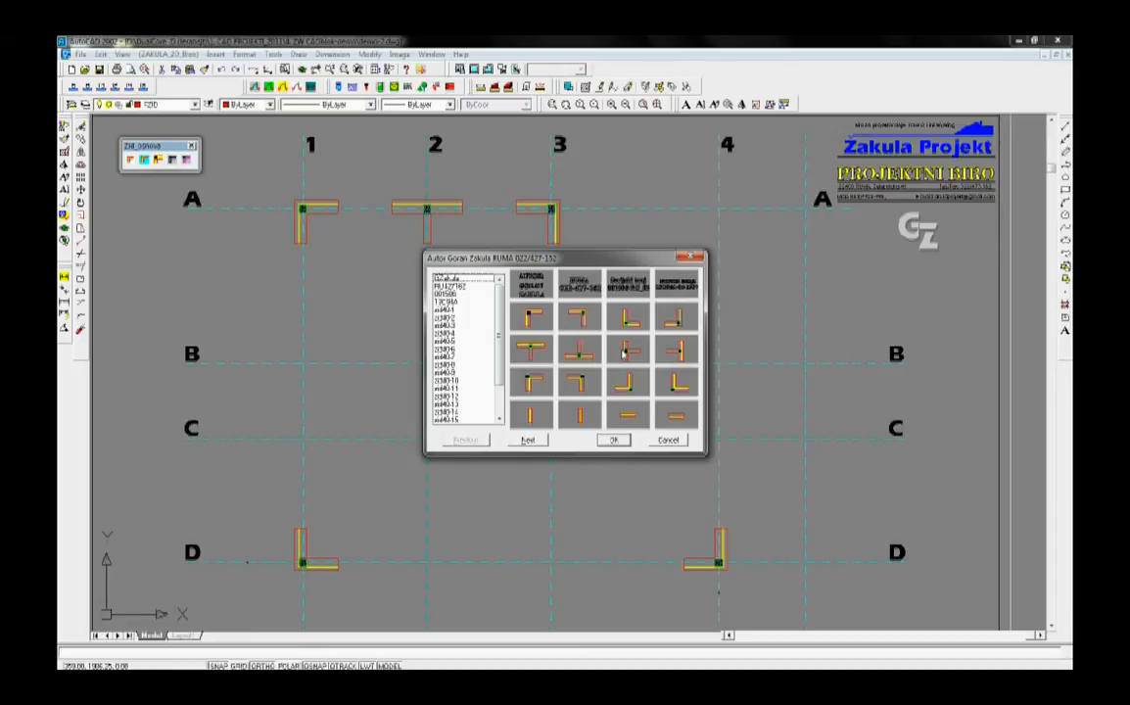
{"action": "left_click", "coordinate": [614, 440]}
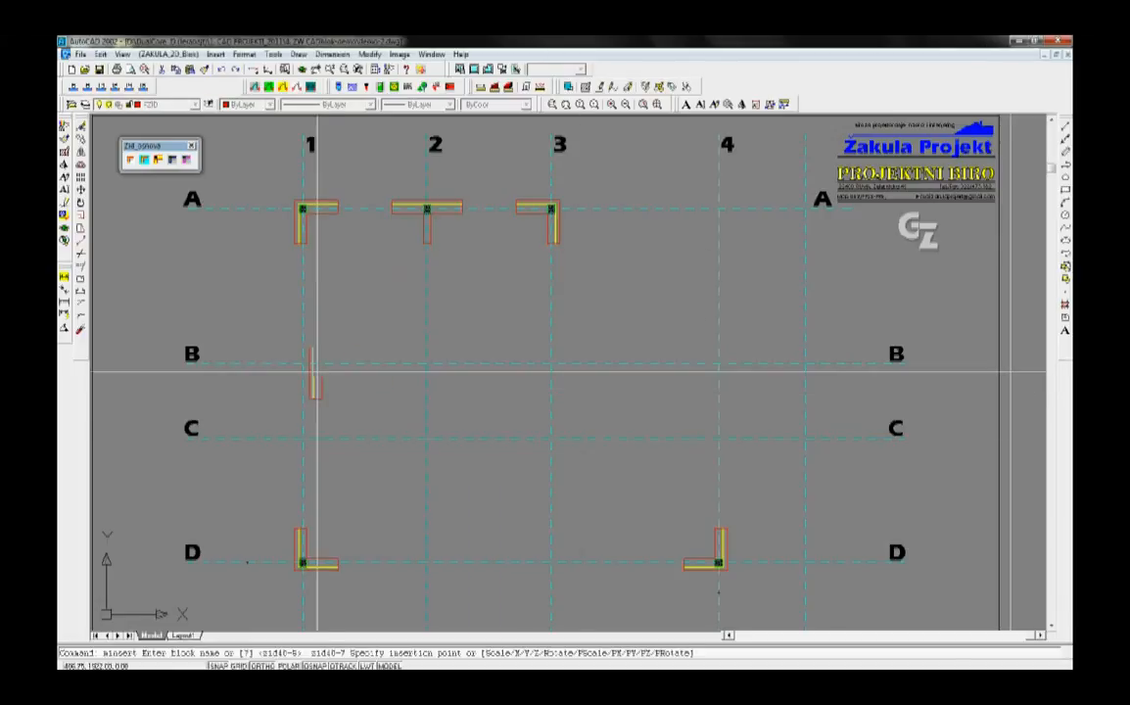
{"action": "left_click", "coordinate": [304, 365]}
{"action": "key", "text": "Return"}
{"action": "left_click", "coordinate": [304, 438]}
{"action": "key", "text": "Return"}
{"action": "key", "text": "Return"}
{"action": "key", "text": "Return"}
{"action": "key", "text": "Return"}
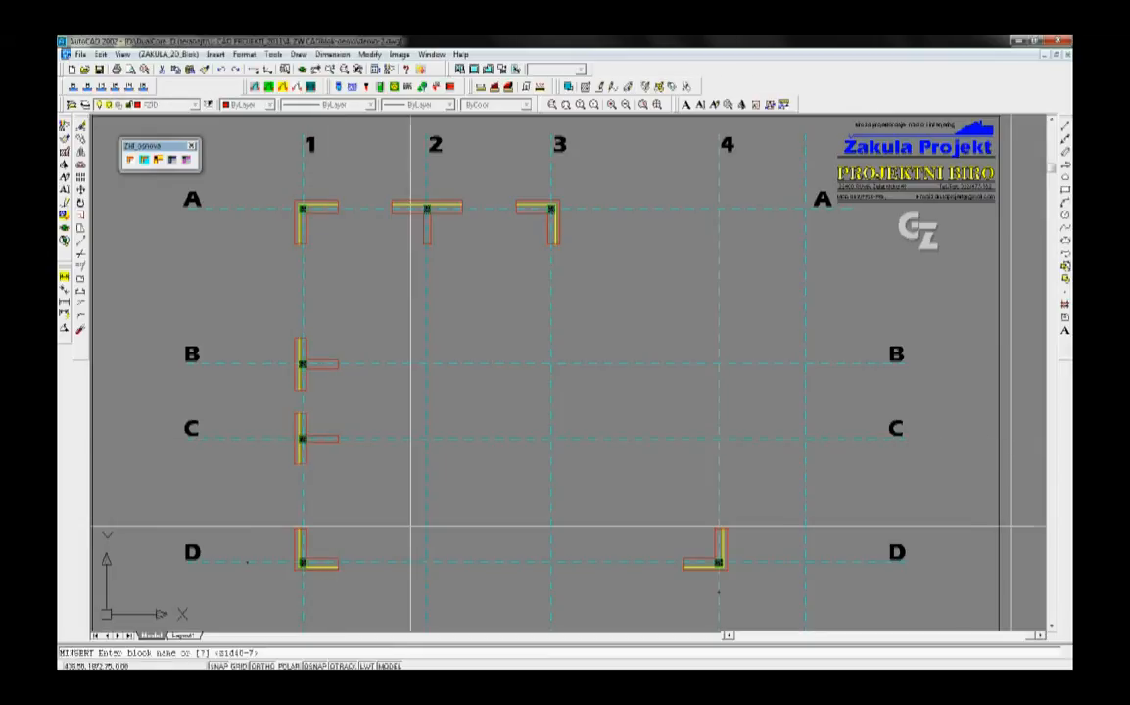
Insert wall block zid40-7 at the intersection of axes D and 2, rotated so its thin branch points up.
{"action": "left_click", "coordinate": [427, 562]}
{"action": "key", "text": "Return"}
{"action": "key", "text": "Return"}
{"action": "left_click", "coordinate": [427, 493]}
{"action": "key", "text": "Return"}
{"action": "key", "text": "Return"}
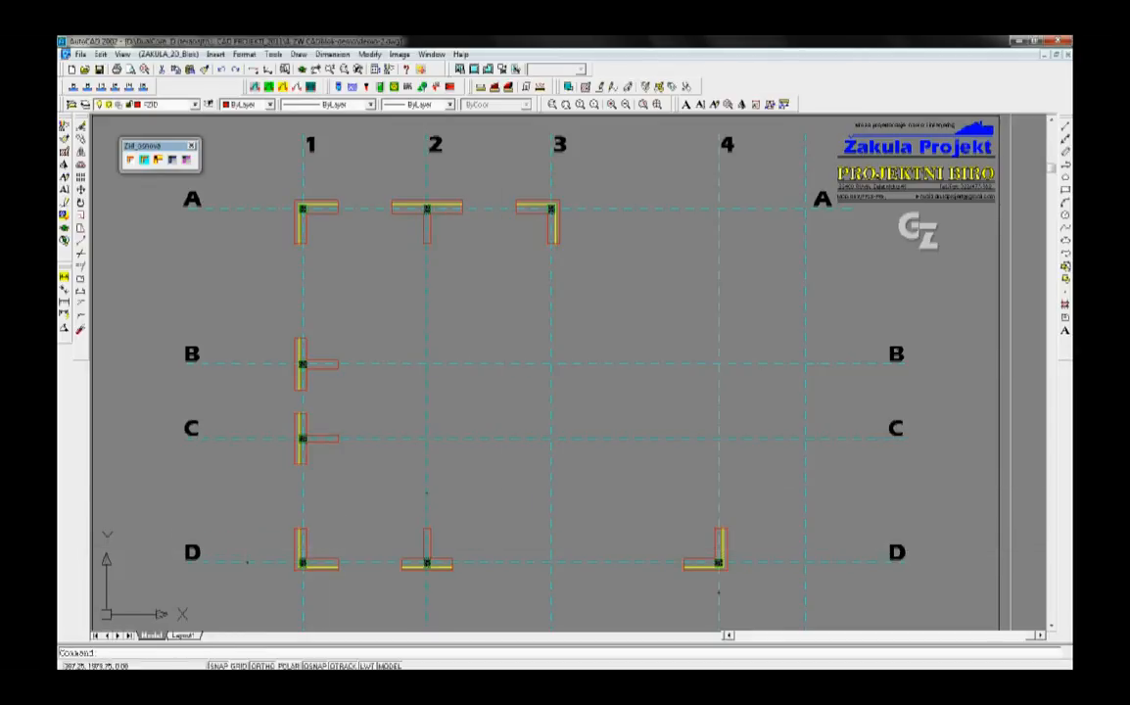
Insert the corner wall block zid40-12 at the intersection of axes B and 3 with default rotation.
{"action": "left_click", "coordinate": [131, 161]}
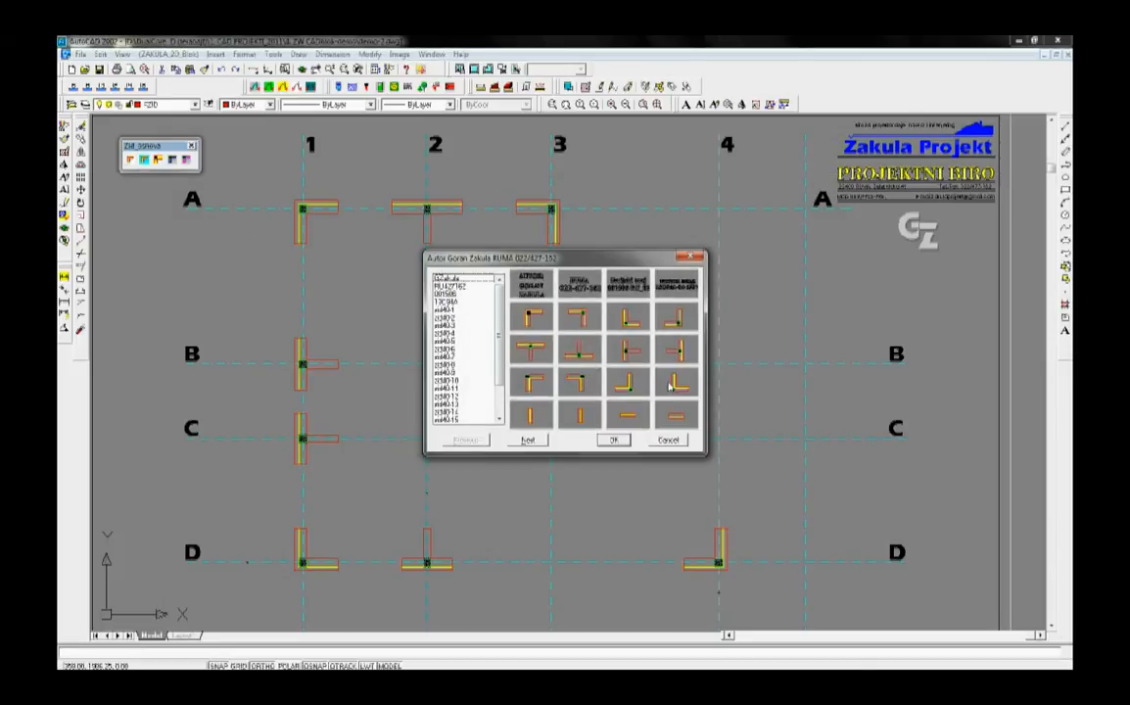
{"action": "left_click", "coordinate": [672, 385]}
{"action": "left_click", "coordinate": [617, 441]}
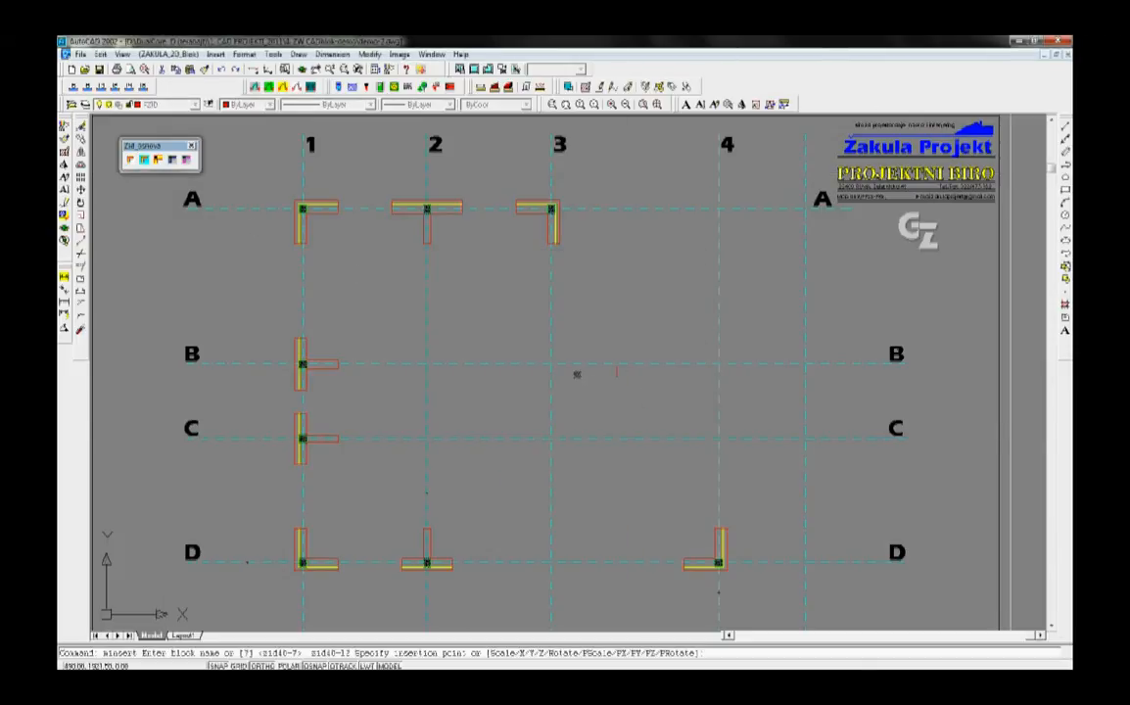
{"action": "left_click", "coordinate": [551, 363]}
{"action": "key", "text": "Return"}
{"action": "key", "text": "Return"}
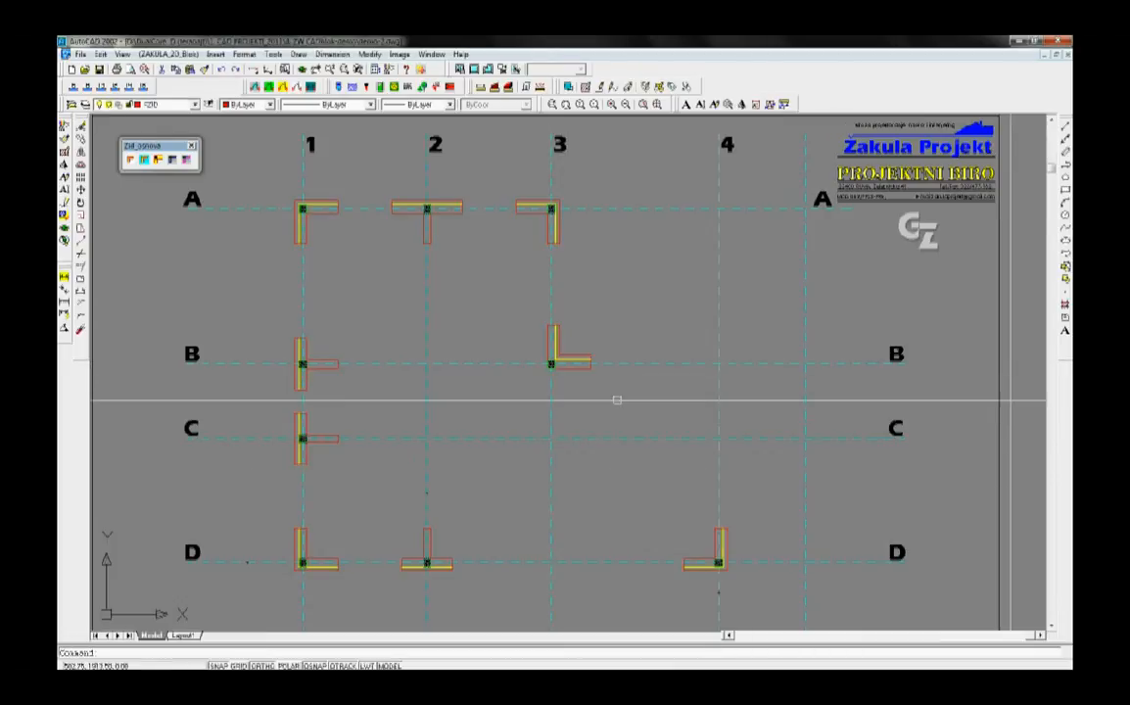
Insert the corner wall block zid40-2 at the intersection of axes B and 4 with default rotation.
{"action": "left_click", "coordinate": [144, 159]}
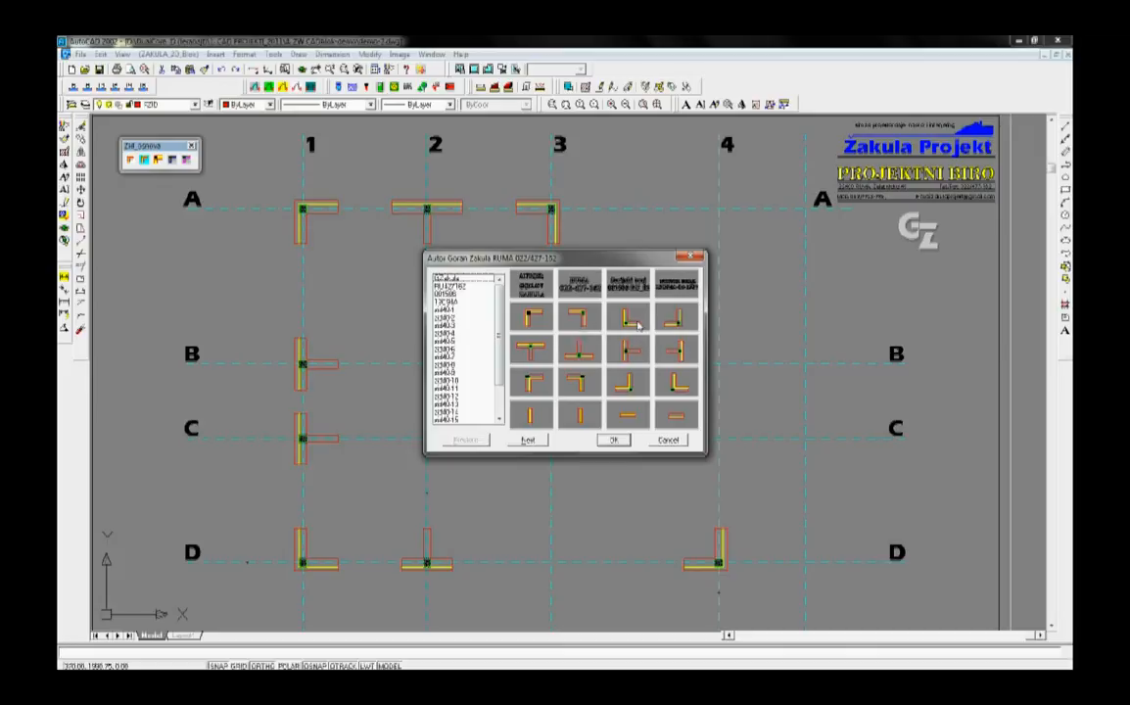
{"action": "left_click", "coordinate": [618, 441]}
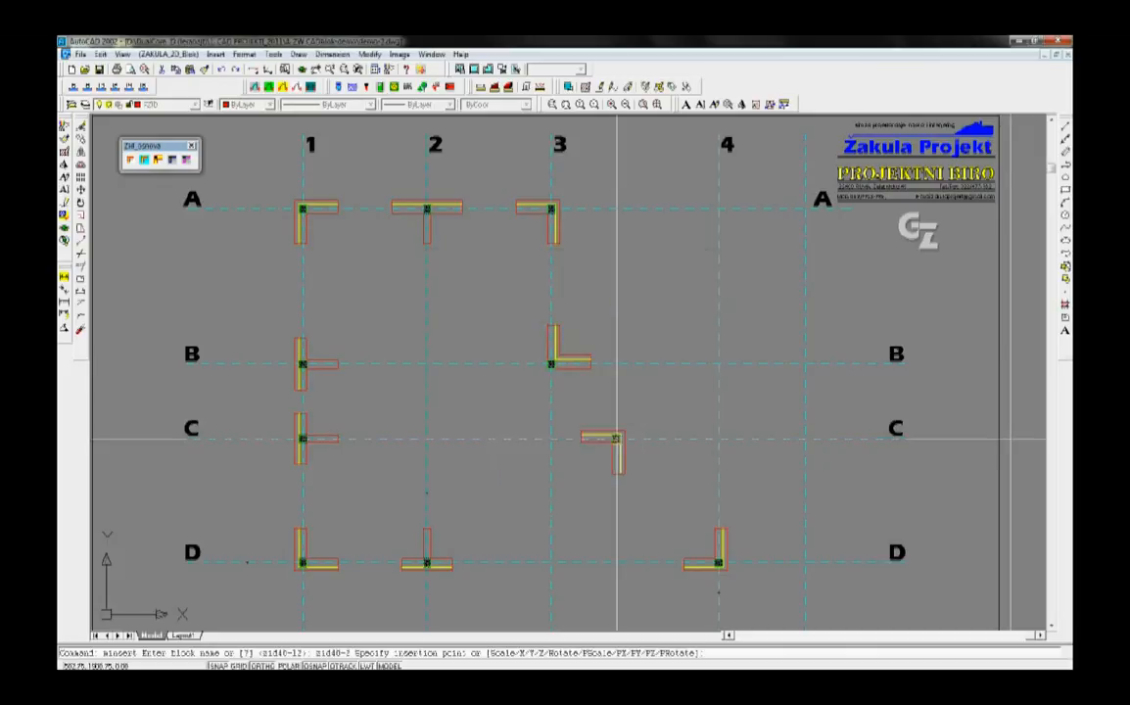
{"action": "left_click", "coordinate": [718, 365]}
{"action": "key", "text": "Return"}
{"action": "key", "text": "Return"}
{"action": "key", "text": "Return"}
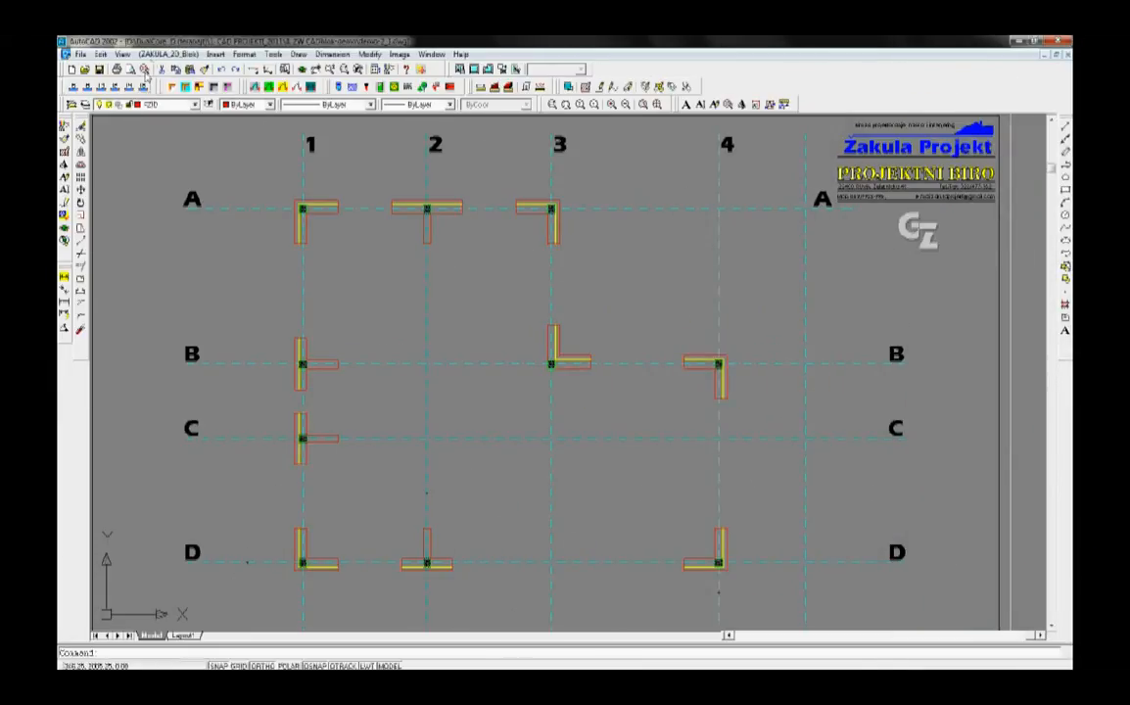
Insert the 14-module plan window block 14-40-1 against the left end of the T-shaped wall at axes A and 2.
{"action": "left_click", "coordinate": [154, 56]}
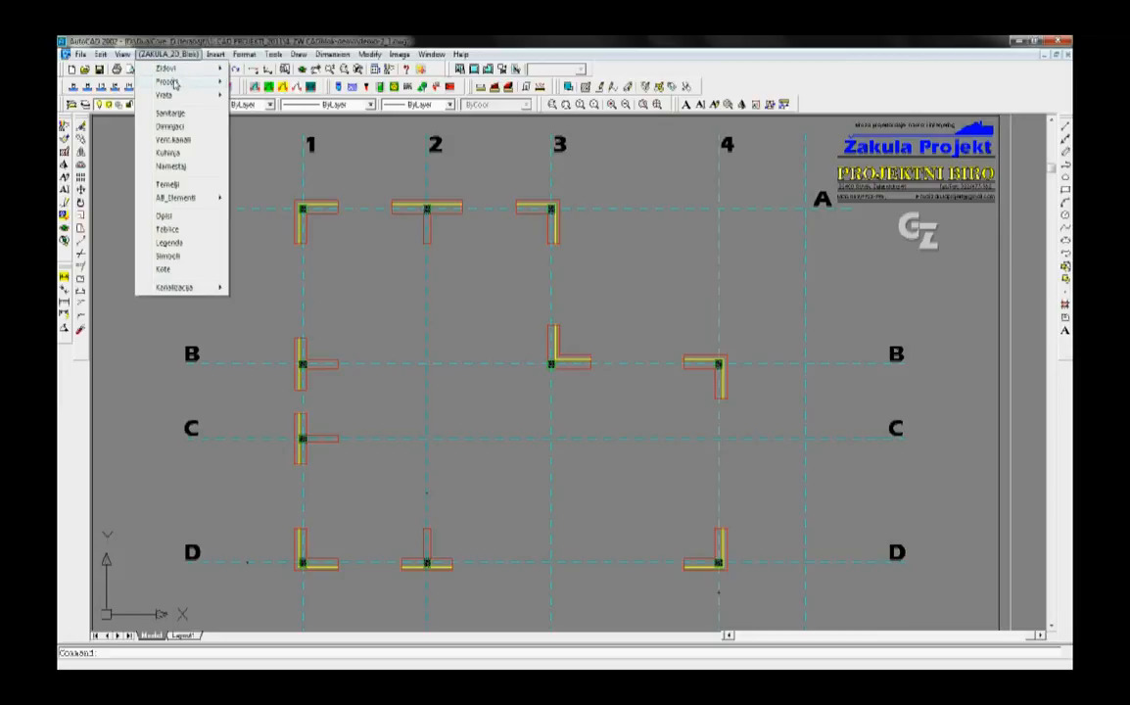
{"action": "mouse_move", "coordinate": [263, 84]}
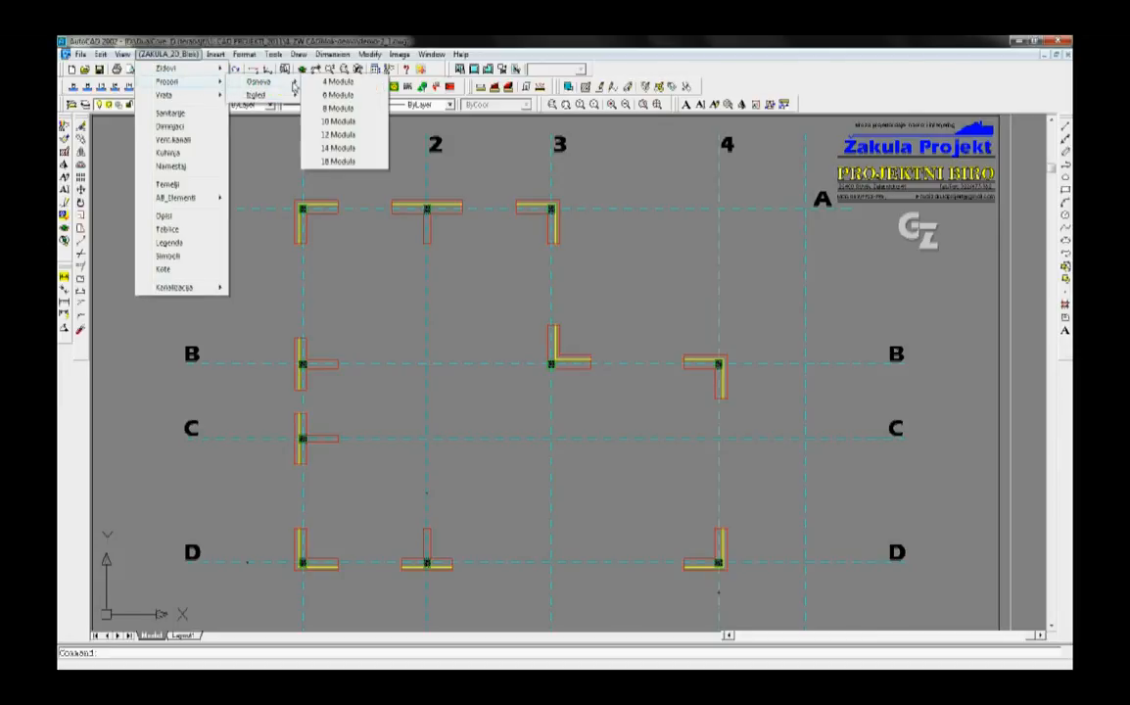
{"action": "left_click", "coordinate": [354, 150]}
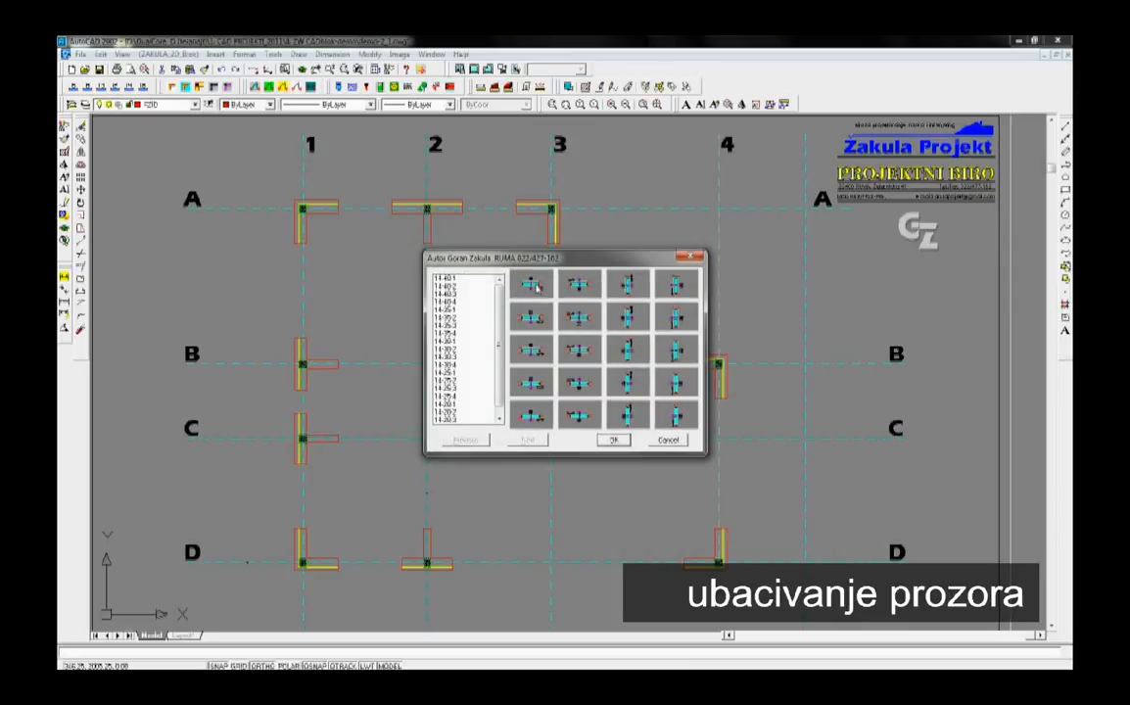
{"action": "left_click", "coordinate": [611, 440]}
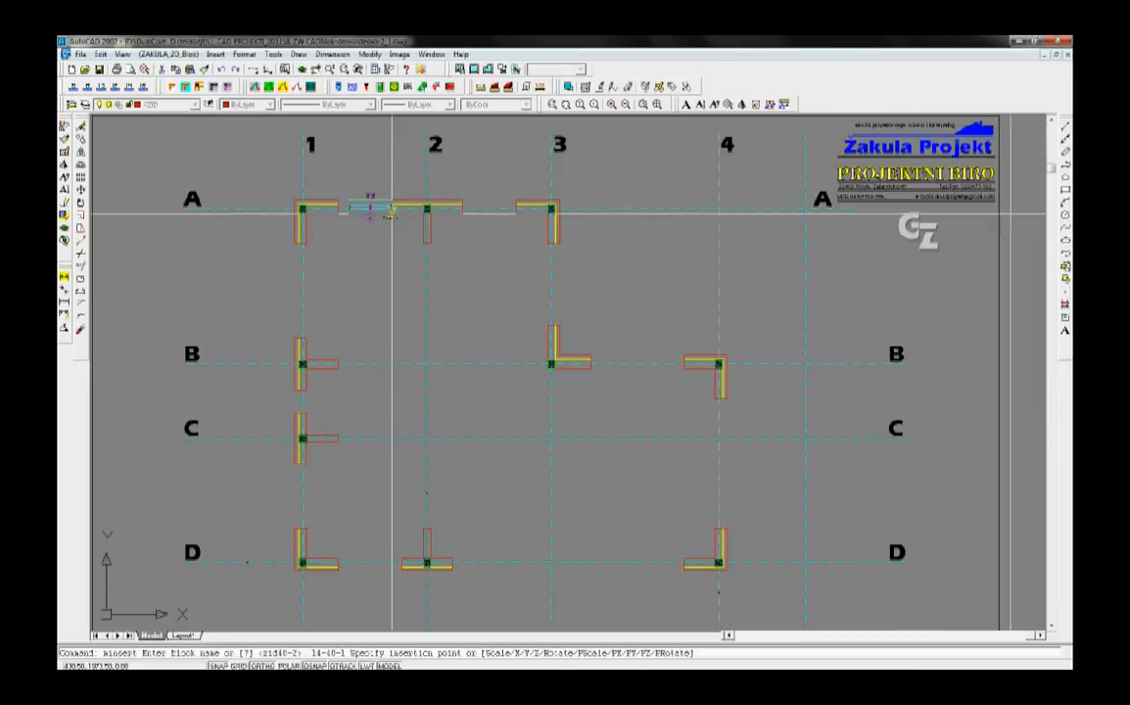
{"action": "scroll", "coordinate": [392, 210], "scroll_direction": "up", "scroll_amount": 4}
{"action": "left_click", "coordinate": [392, 211]}
{"action": "key", "text": "Return"}
{"action": "key", "text": "Return"}
{"action": "key", "text": "Return"}
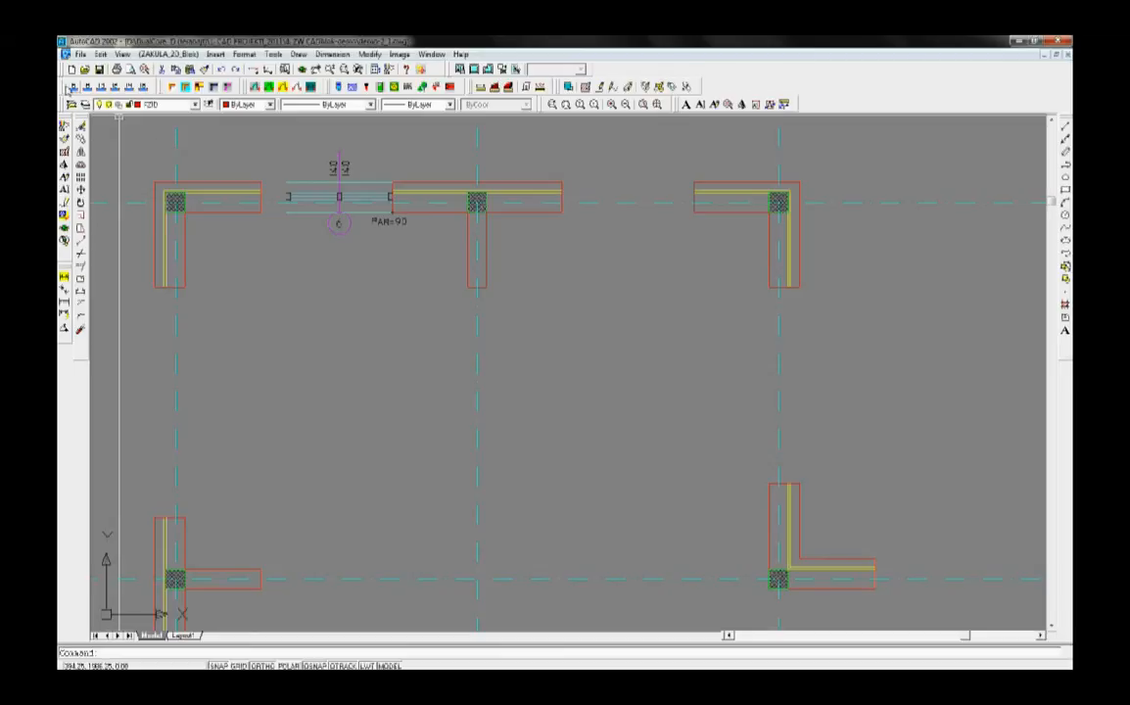
Float the Prozor_osnova tools and insert another 14-40-1 window against the left end of the corner wall at axes A and 3.
{"action": "left_click_drag", "start_coordinate": [67, 88], "coordinate": [65, 88]}
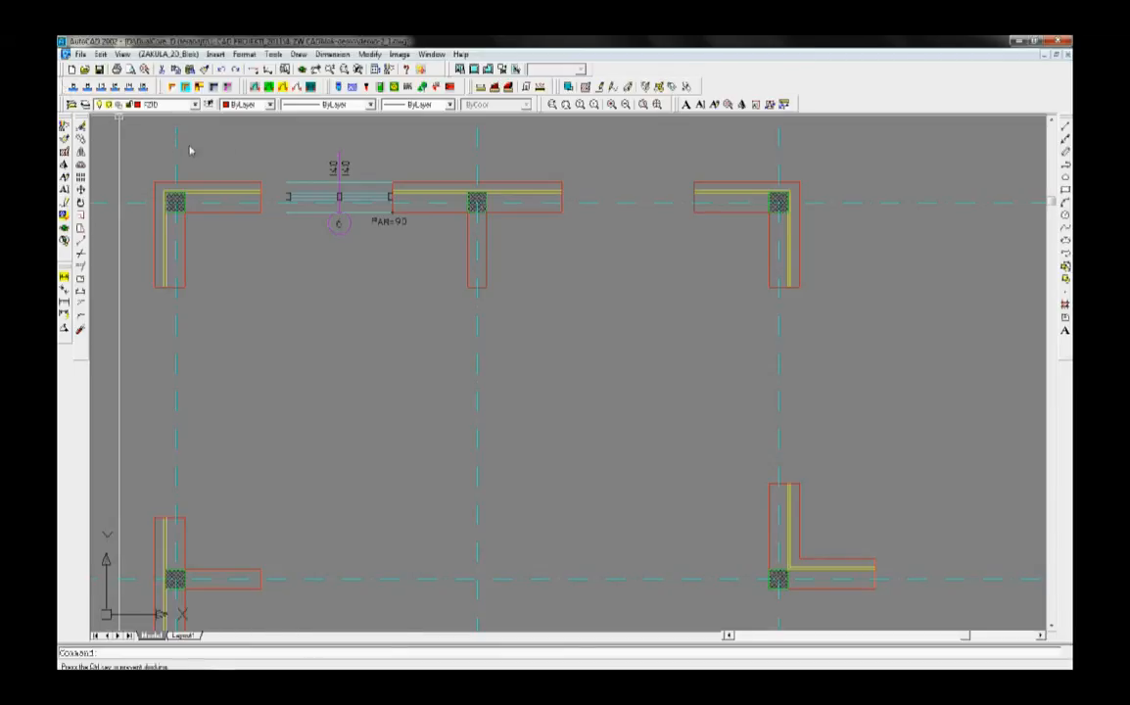
{"action": "left_click_drag", "start_coordinate": [196, 152], "coordinate": [196, 150]}
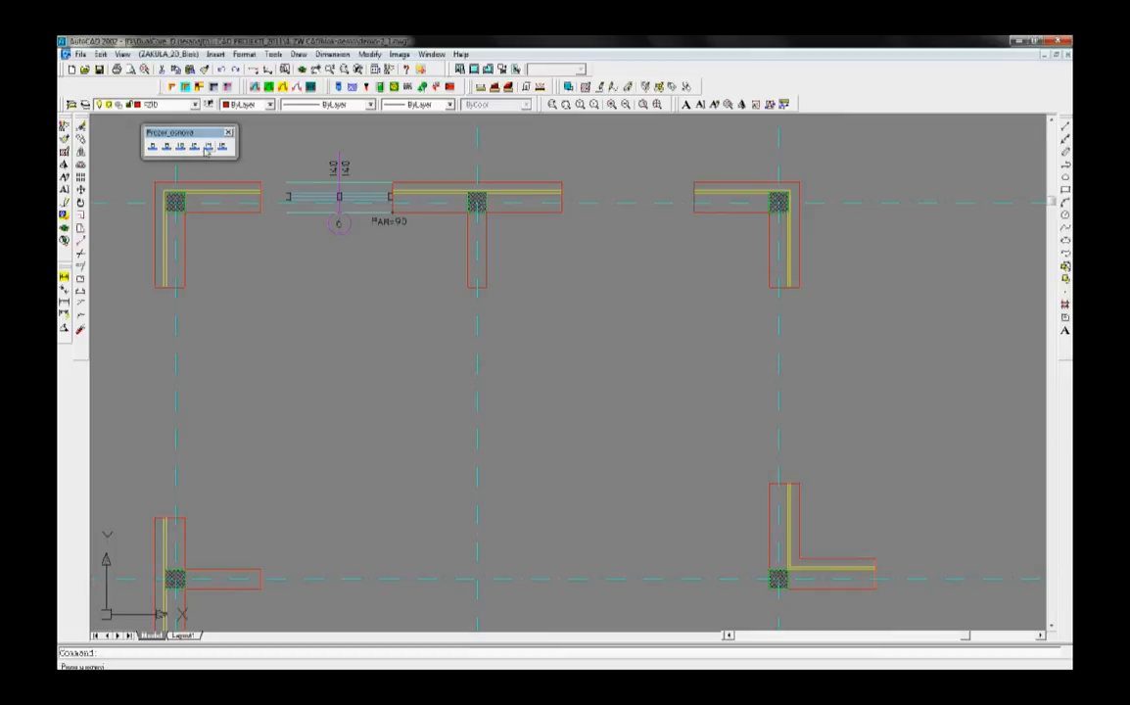
{"action": "left_click", "coordinate": [208, 147]}
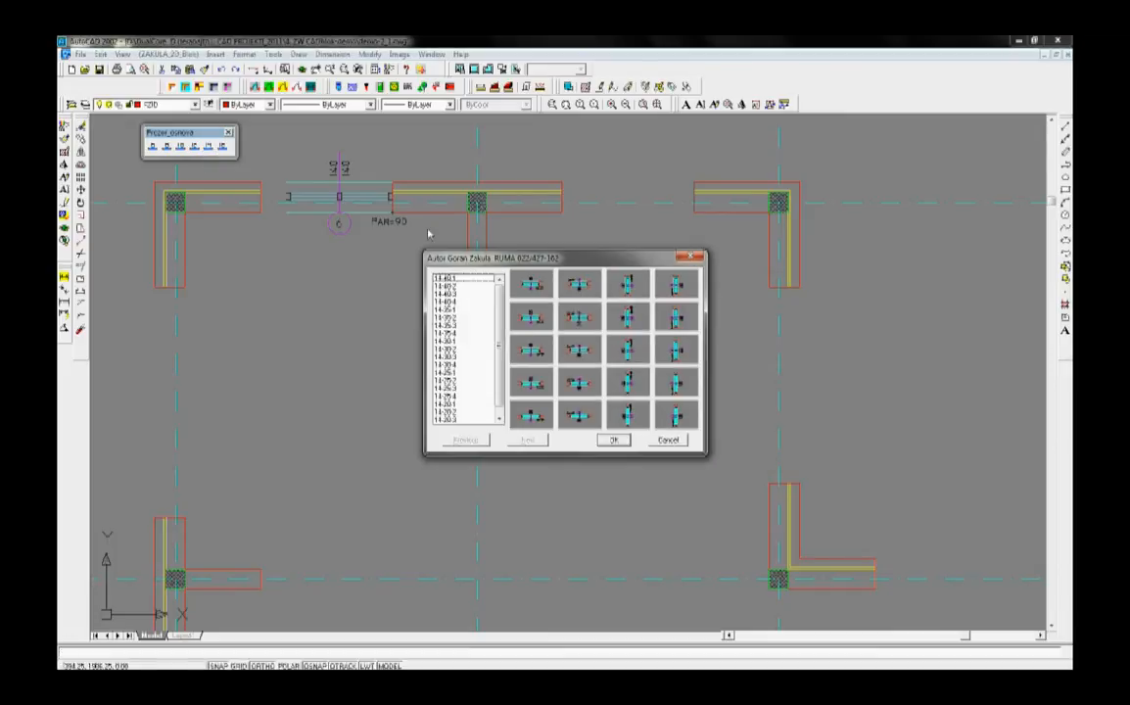
{"action": "left_click", "coordinate": [614, 441]}
{"action": "left_click", "coordinate": [694, 210]}
{"action": "left_click", "coordinate": [713, 308]}
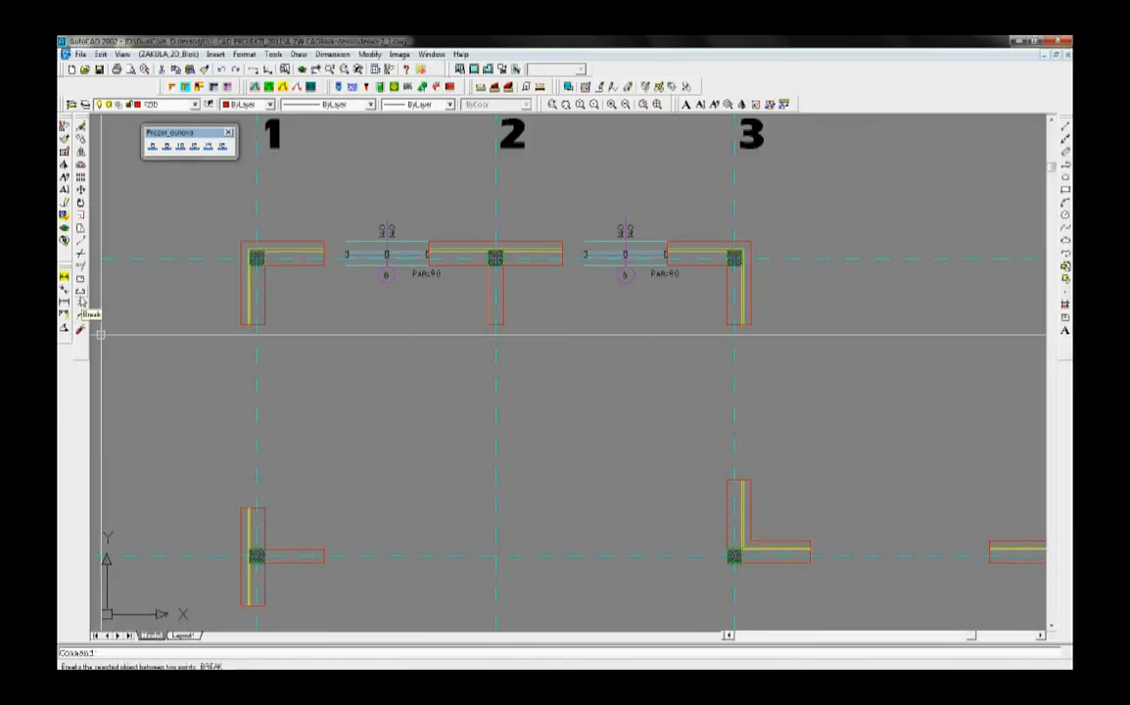
Stretch the corner wall at axes A and 1 along axis A to meet the nearer end of the adjacent window.
{"action": "left_click", "coordinate": [82, 254]}
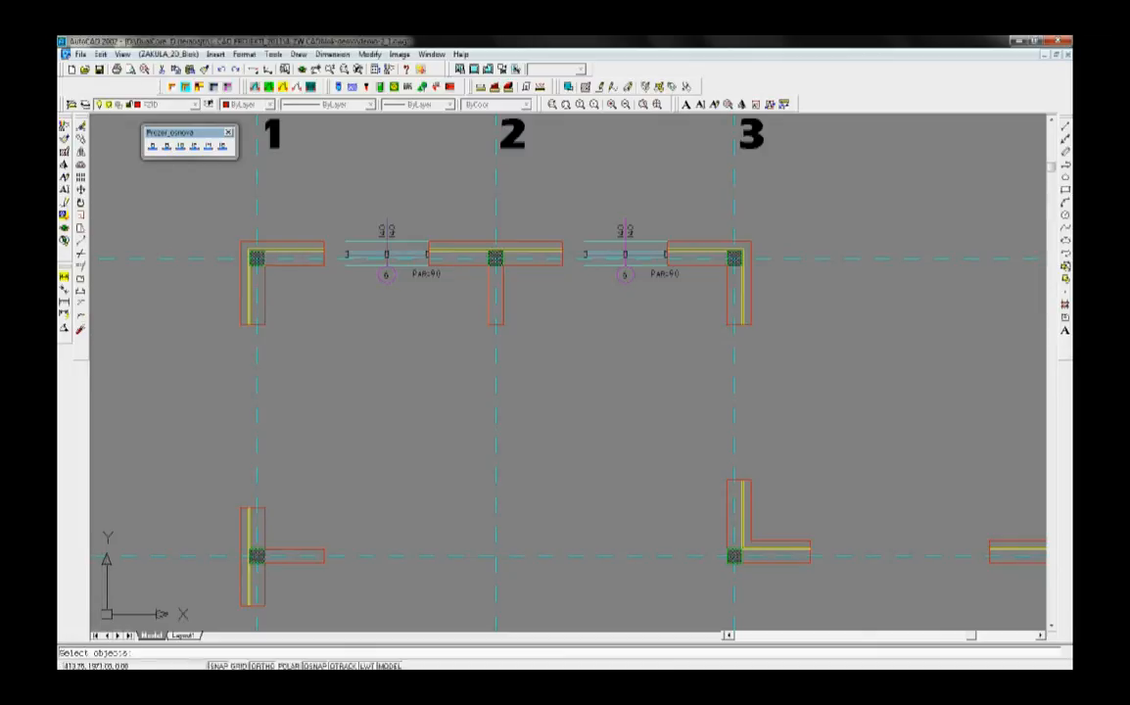
{"action": "right_click", "coordinate": [306, 218]}
{"action": "left_click", "coordinate": [325, 266]}
{"action": "left_click", "coordinate": [346, 266]}
Stretch the T-shaped wall at axes A and 2 toward axis 3 to meet the adjacent window.
{"action": "key", "text": "Return"}
{"action": "left_click", "coordinate": [545, 218]}
{"action": "right_click", "coordinate": [545, 218]}
{"action": "left_click", "coordinate": [565, 263]}
{"action": "left_click", "coordinate": [583, 265]}
Reposition the window between axes 1 and 2 along the axis A wall with Stretch, shifting it toward axis 1 and selecting it again.
{"action": "left_click", "coordinate": [320, 185]}
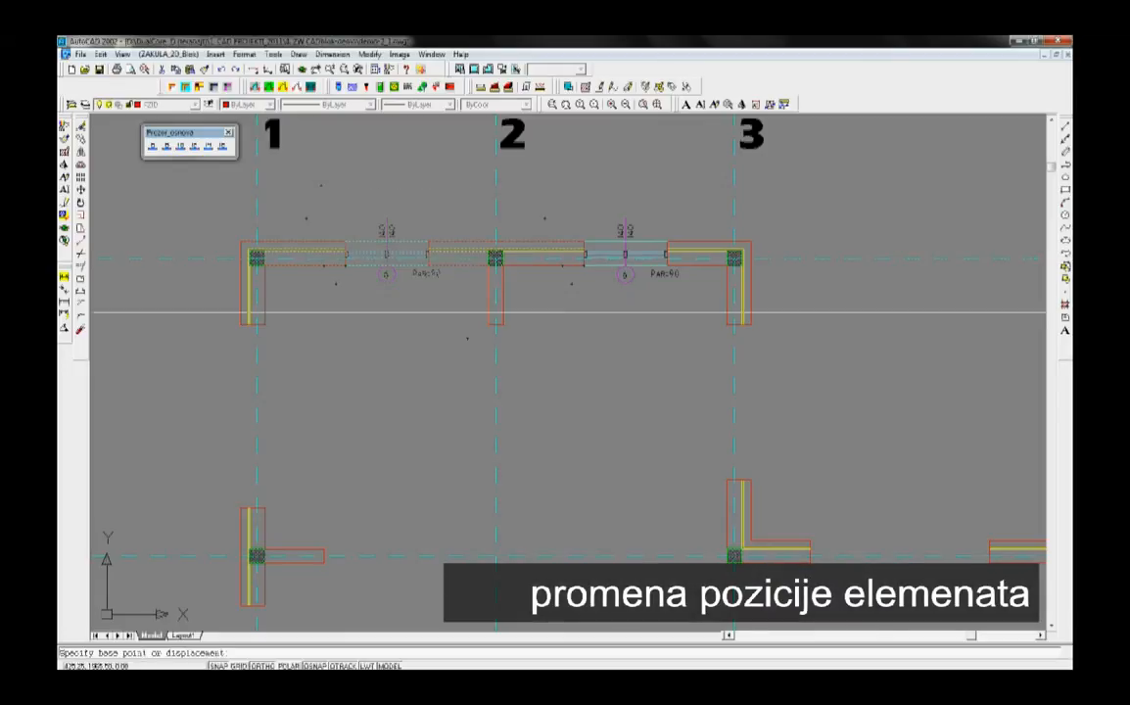
{"action": "left_click", "coordinate": [421, 364]}
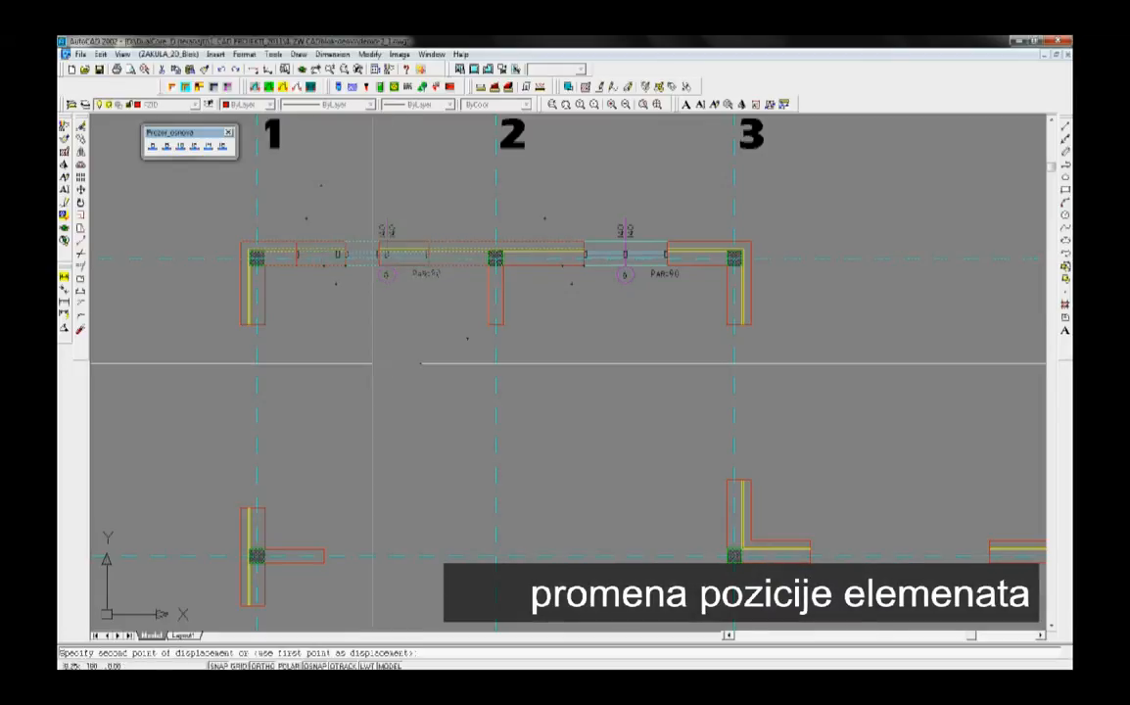
{"action": "left_click", "coordinate": [360, 362]}
{"action": "key", "text": "Return"}
{"action": "left_click", "coordinate": [407, 367]}
{"action": "left_click", "coordinate": [280, 176]}
{"action": "key", "text": "Return"}
{"action": "left_click", "coordinate": [346, 326]}
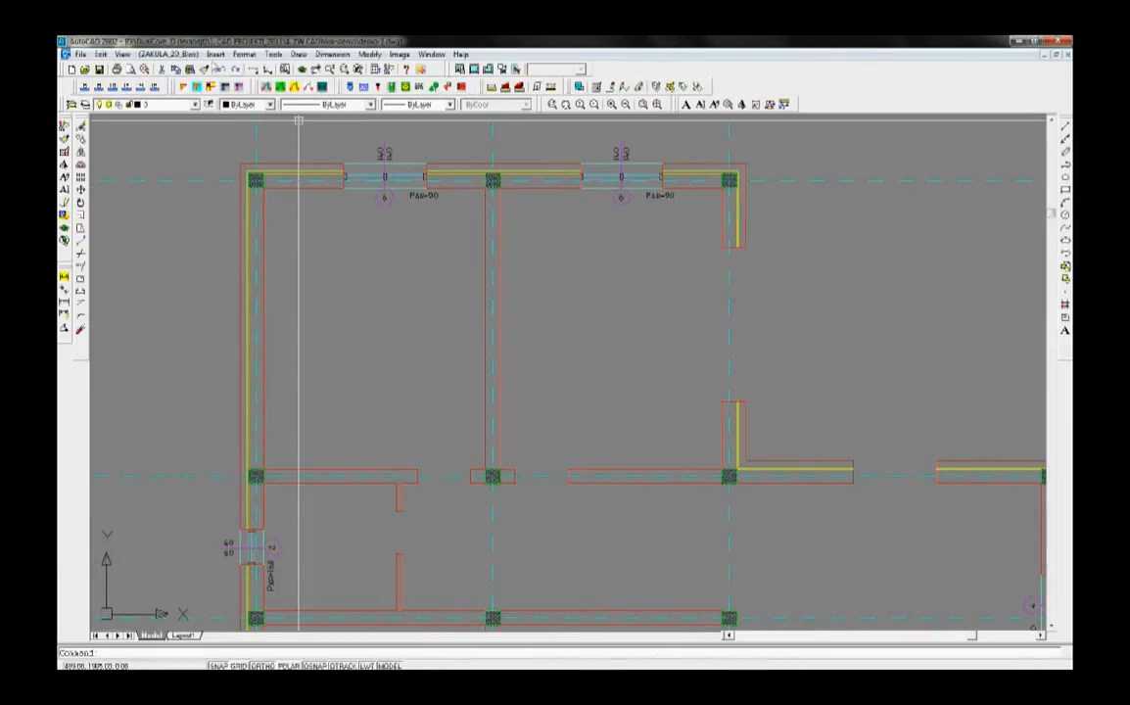
Insert the 9-module plan door block ov90-4 in the axis B wall opening just before axis 2, with default rotation.
{"action": "left_click", "coordinate": [190, 55]}
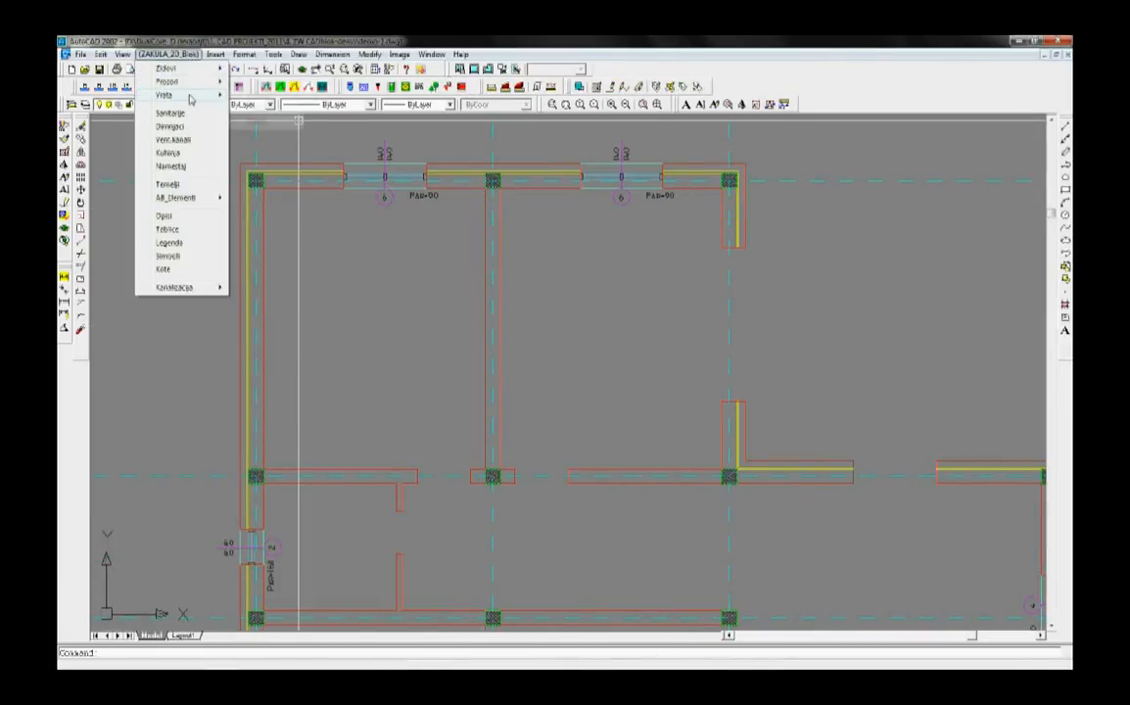
{"action": "mouse_move", "coordinate": [220, 99]}
{"action": "mouse_move", "coordinate": [260, 95]}
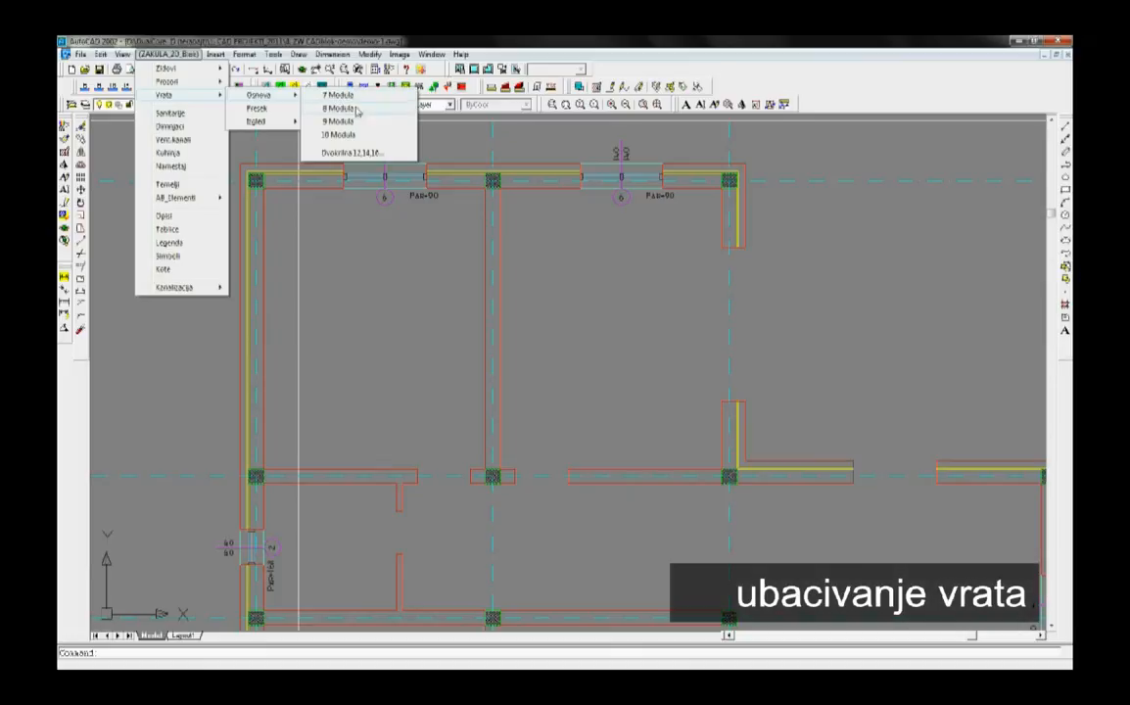
{"action": "left_click", "coordinate": [339, 121]}
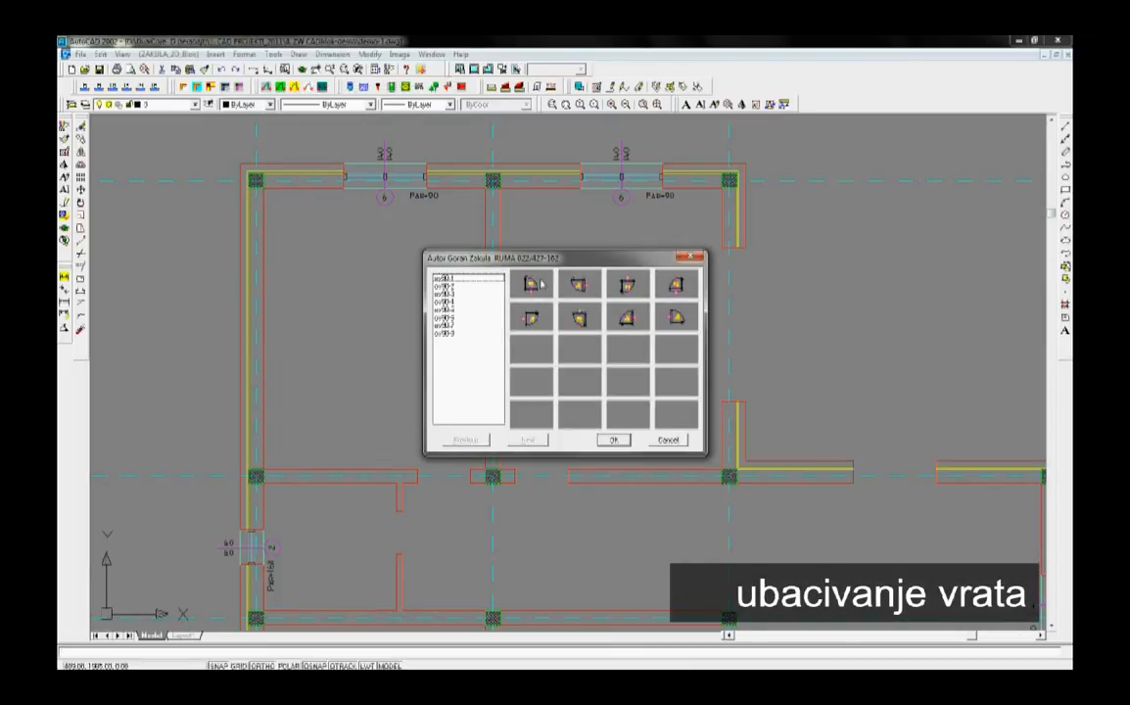
{"action": "left_click", "coordinate": [677, 285]}
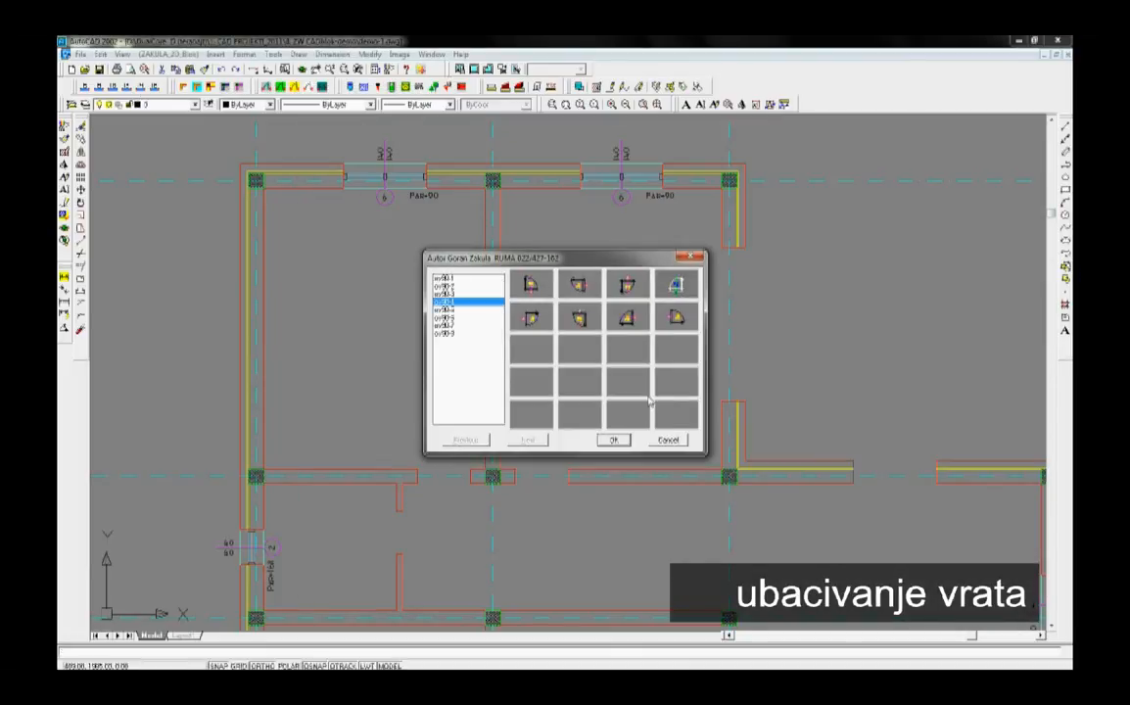
{"action": "left_click", "coordinate": [615, 441]}
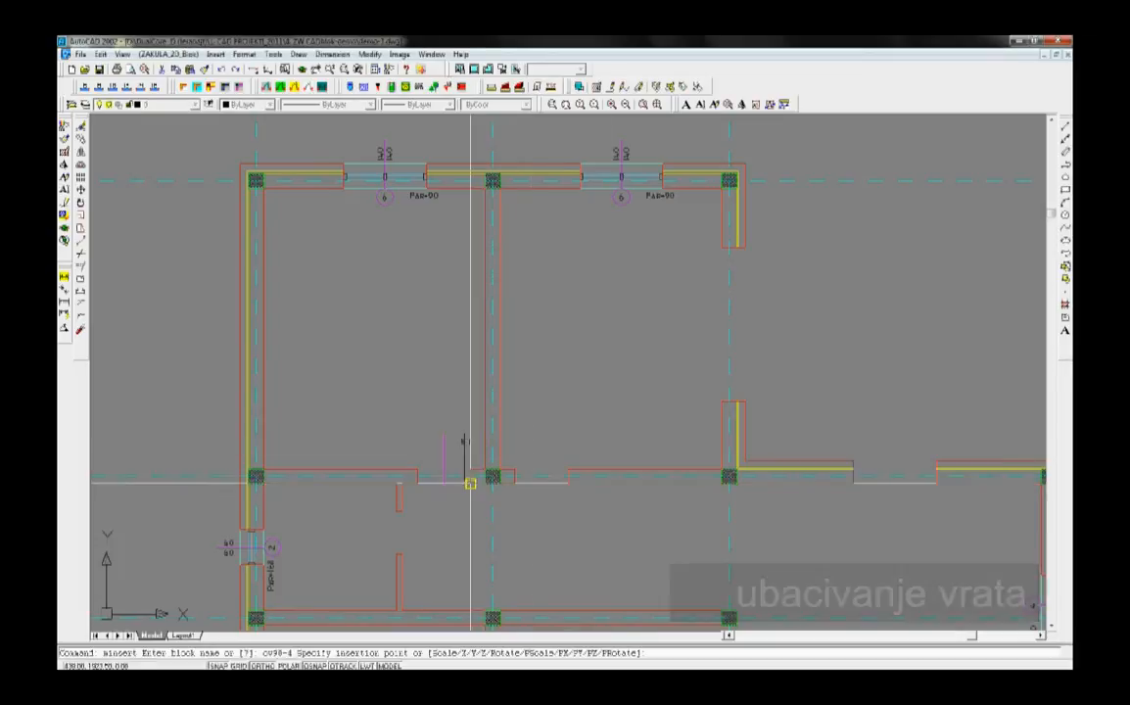
{"action": "scroll", "coordinate": [468, 480], "scroll_direction": "up", "scroll_amount": 3}
{"action": "scroll", "coordinate": [469, 480], "scroll_direction": "up", "scroll_amount": 2}
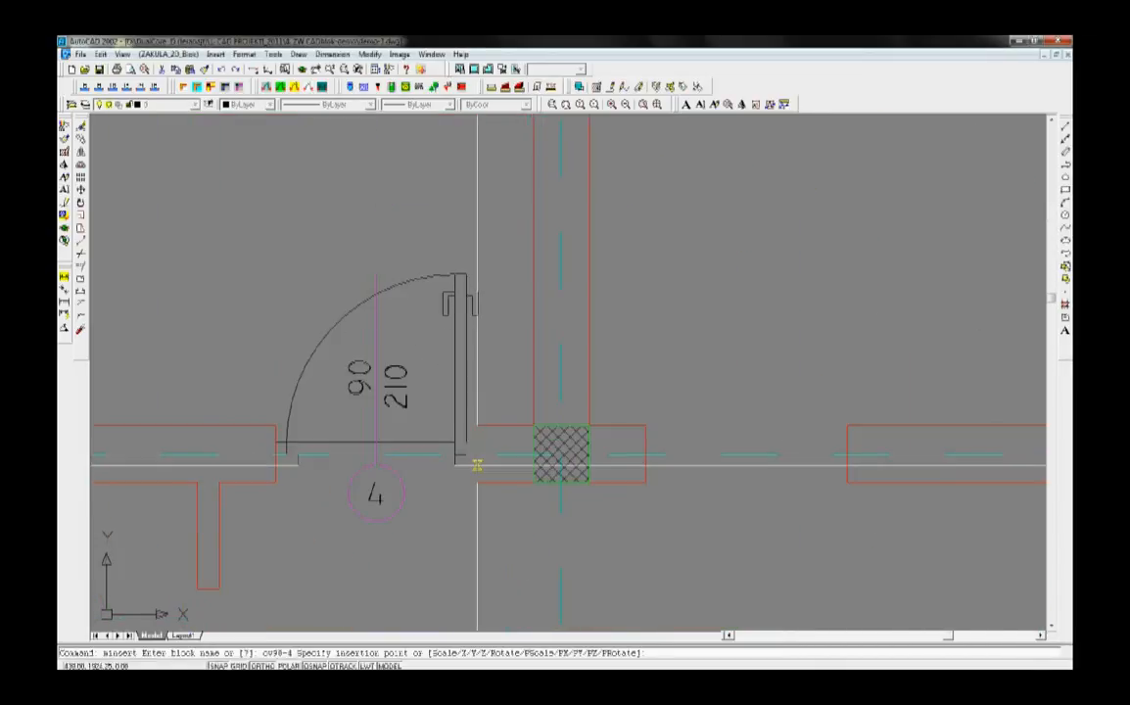
{"action": "left_click", "coordinate": [477, 466]}
{"action": "key", "text": "Return"}
{"action": "key", "text": "Return"}
{"action": "key", "text": "Return"}
Insert the 90/210 door block ov90-1 in the axis B wall opening just past axis 2, with default rotation.
{"action": "mouse_move", "coordinate": [494, 482]}
{"action": "middle_mouse_down"}
{"action": "mouse_move", "coordinate": [512, 410]}
{"action": "mouse_move", "coordinate": [497, 396]}
{"action": "middle_mouse_up"}
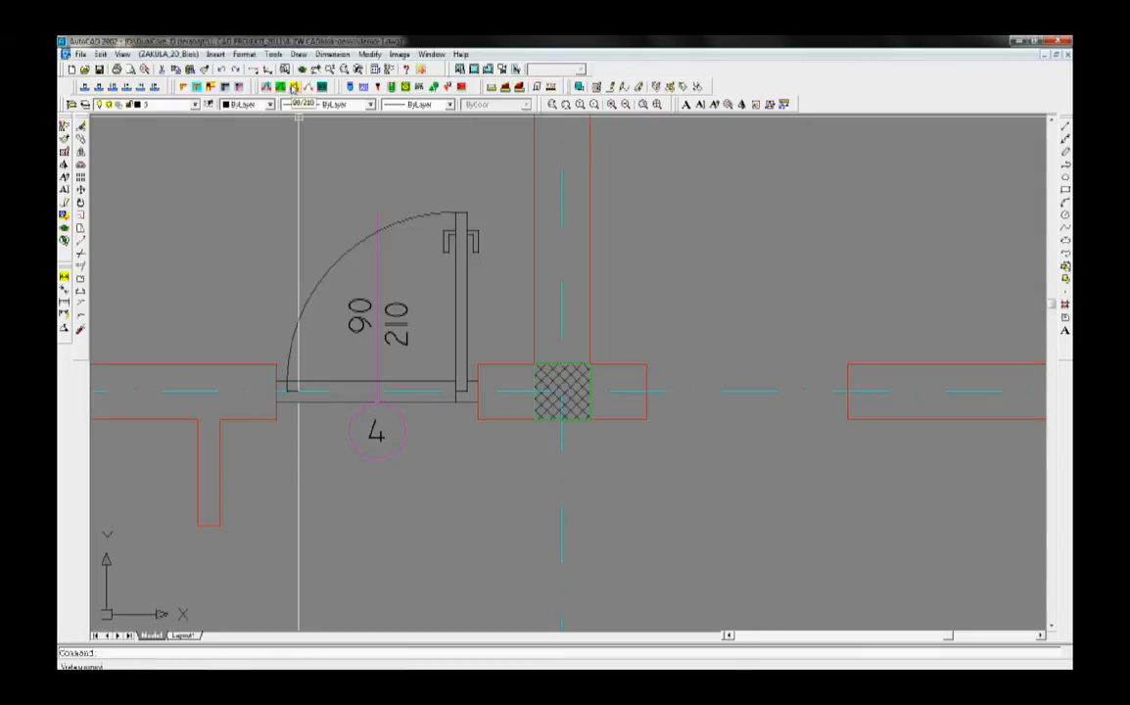
{"action": "left_click", "coordinate": [294, 88]}
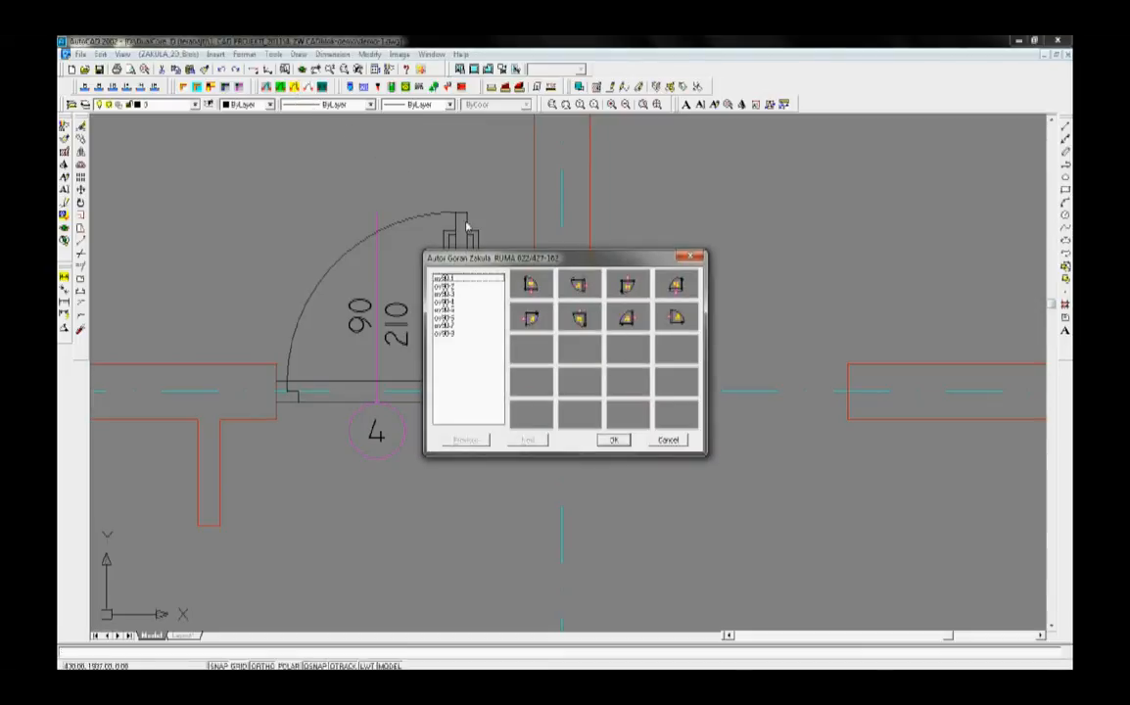
{"action": "left_click", "coordinate": [613, 439]}
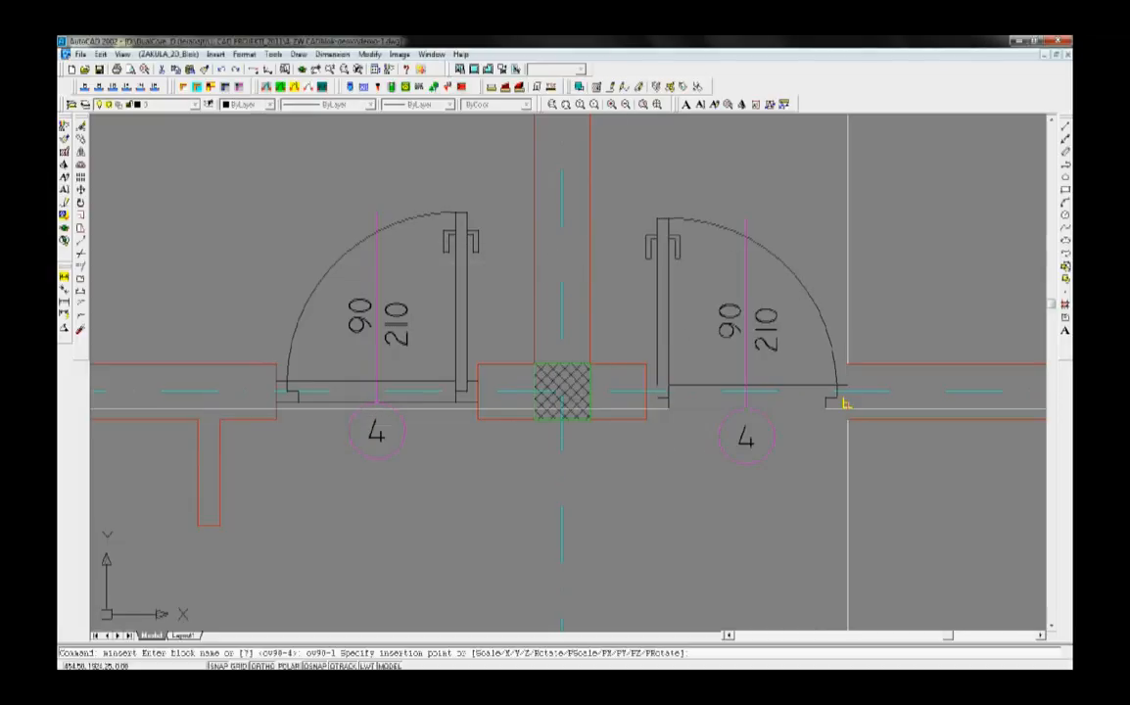
{"action": "left_click", "coordinate": [846, 401]}
{"action": "key", "text": "Return"}
{"action": "key", "text": "Return"}
{"action": "key", "text": "Return"}
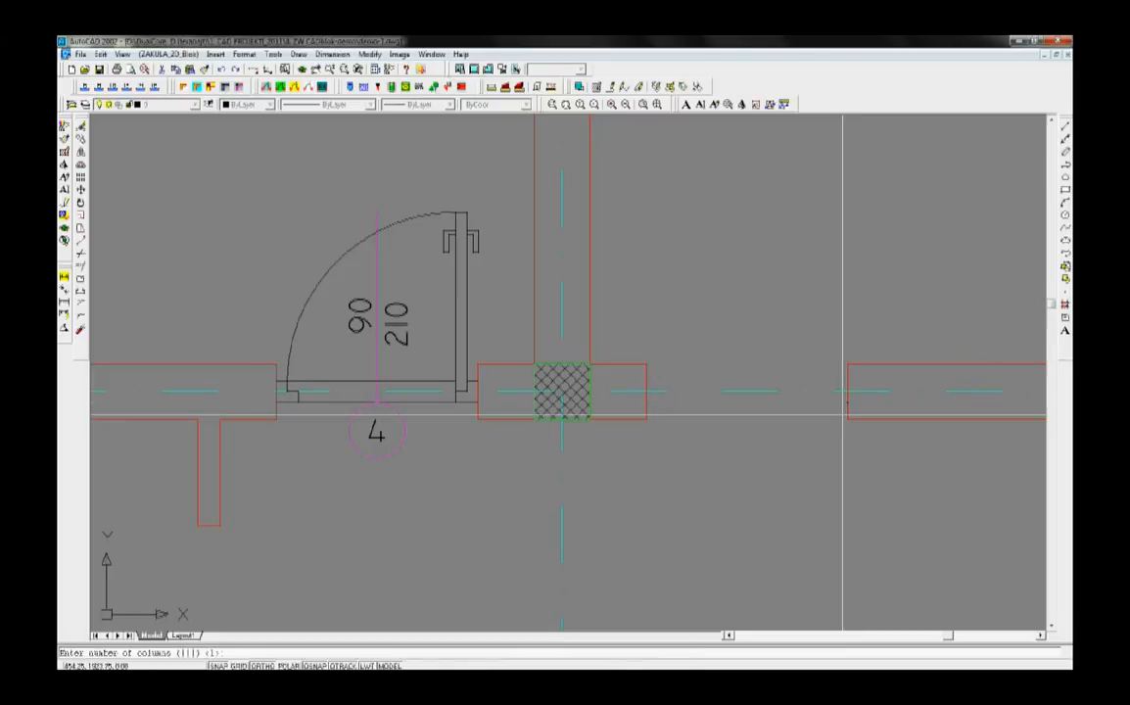
{"action": "key", "text": "Return"}
Insert the shower tray block su-11 from the sanitary library in the bathroom corner near axes B and 1, with object snap off.
{"action": "scroll", "coordinate": [843, 416], "scroll_direction": "down", "scroll_amount": 5}
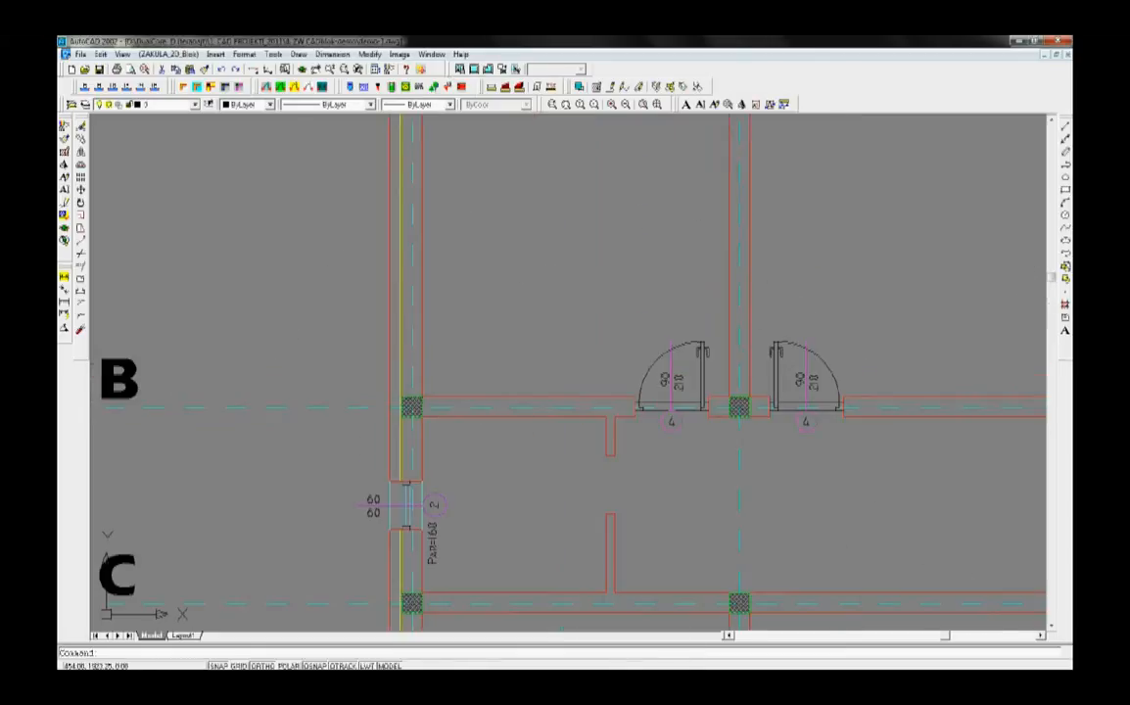
{"action": "middle_click_drag", "start_coordinate": [845, 450], "coordinate": [596, 493]}
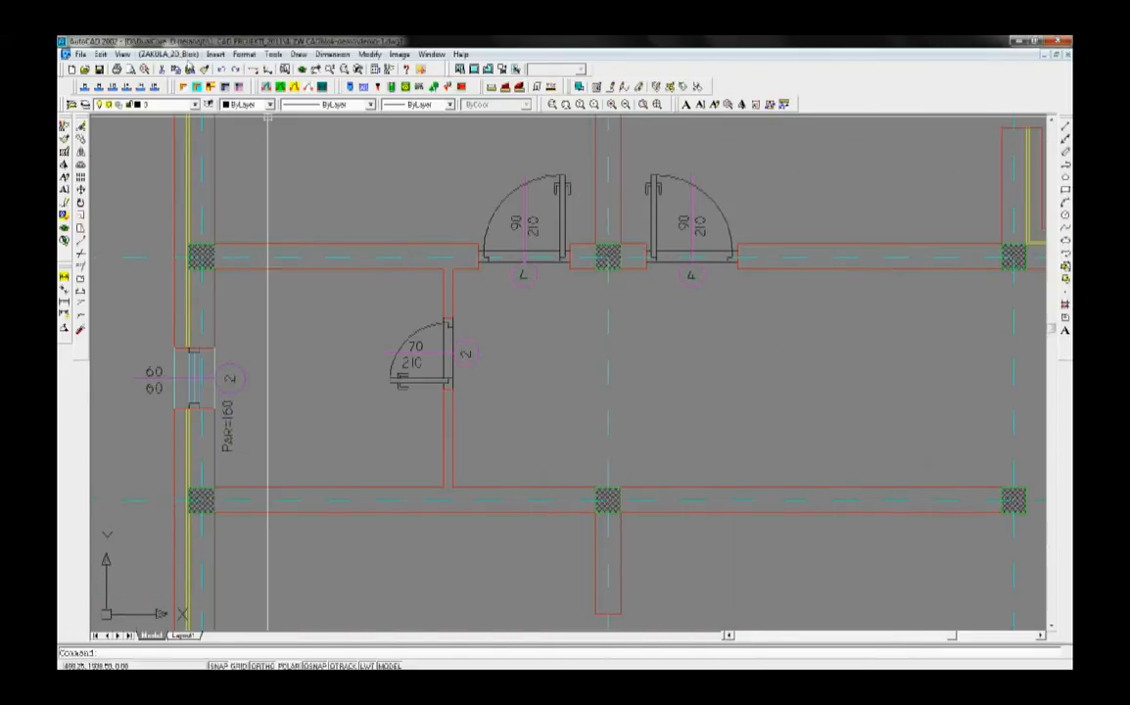
{"action": "left_click", "coordinate": [180, 55]}
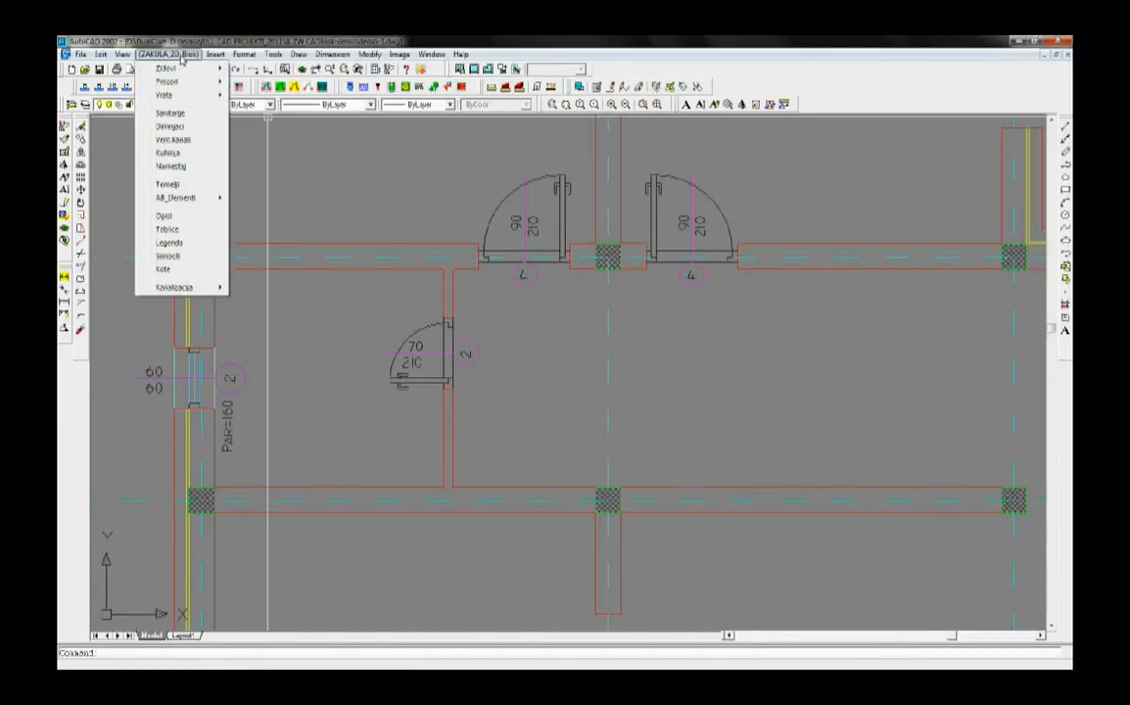
{"action": "left_click", "coordinate": [171, 114]}
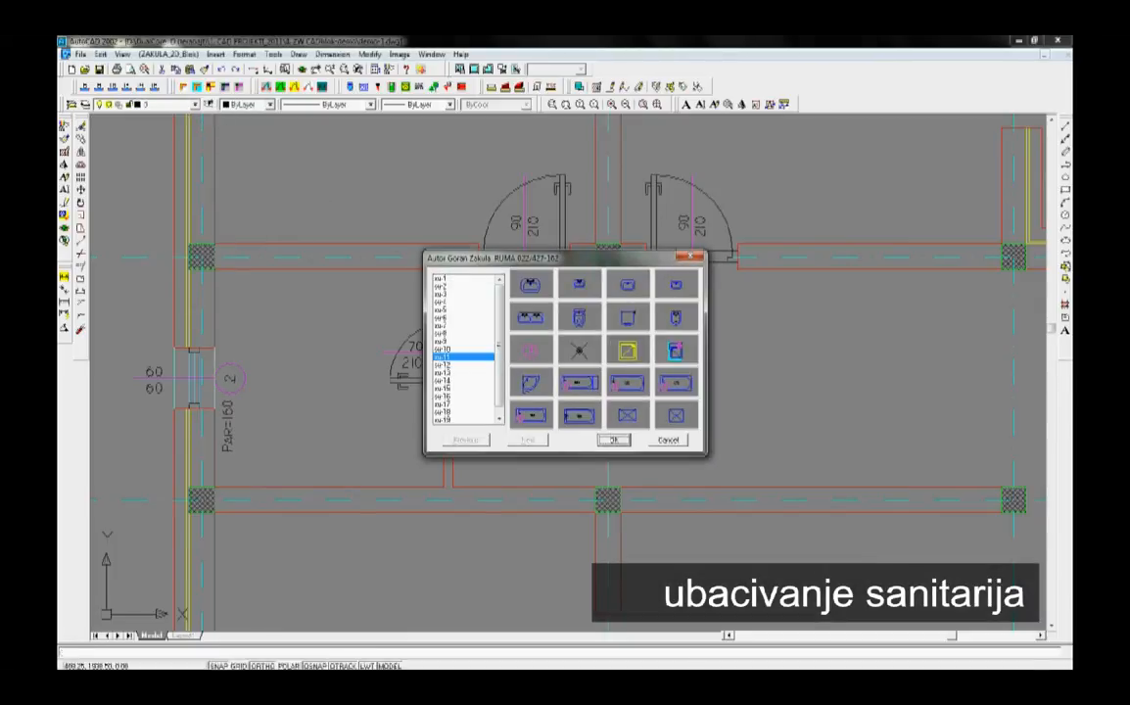
{"action": "left_click", "coordinate": [614, 441]}
{"action": "key", "text": "F3"}
{"action": "left_click", "coordinate": [300, 273]}
{"action": "key", "text": "Return"}
{"action": "key", "text": "Return"}
{"action": "key", "text": "Return"}
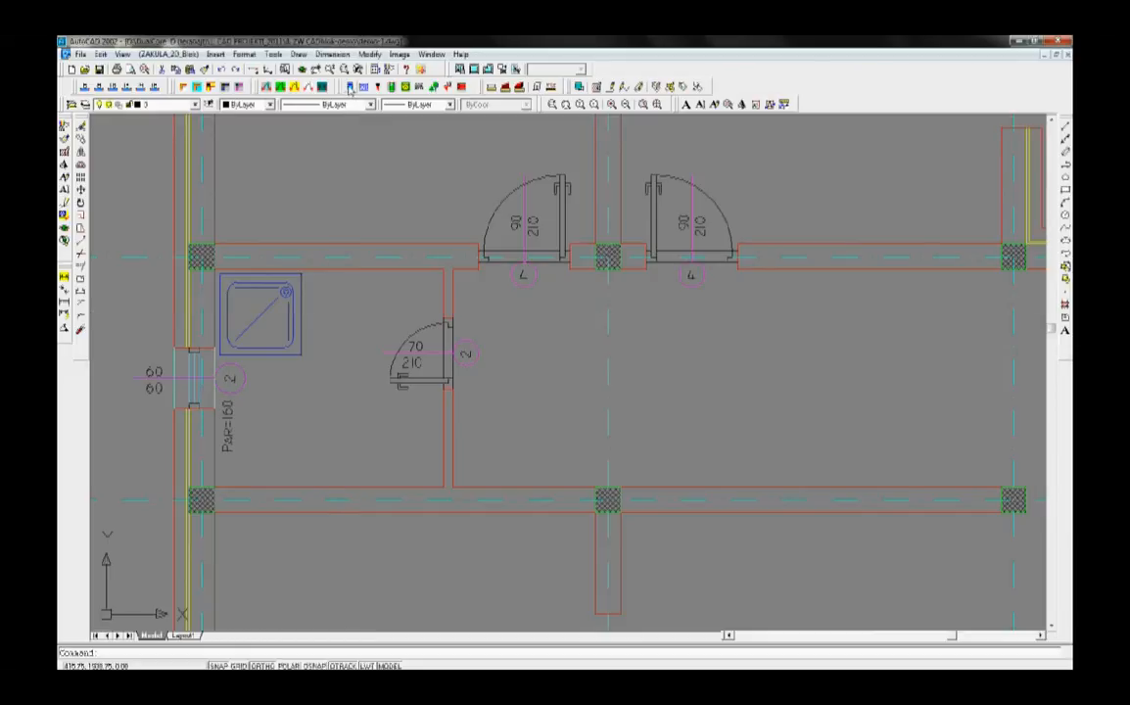
Insert the toilet block su-6 against the bathroom's axis C wall near axis 1, rotated to face into the room.
{"action": "left_click", "coordinate": [351, 88]}
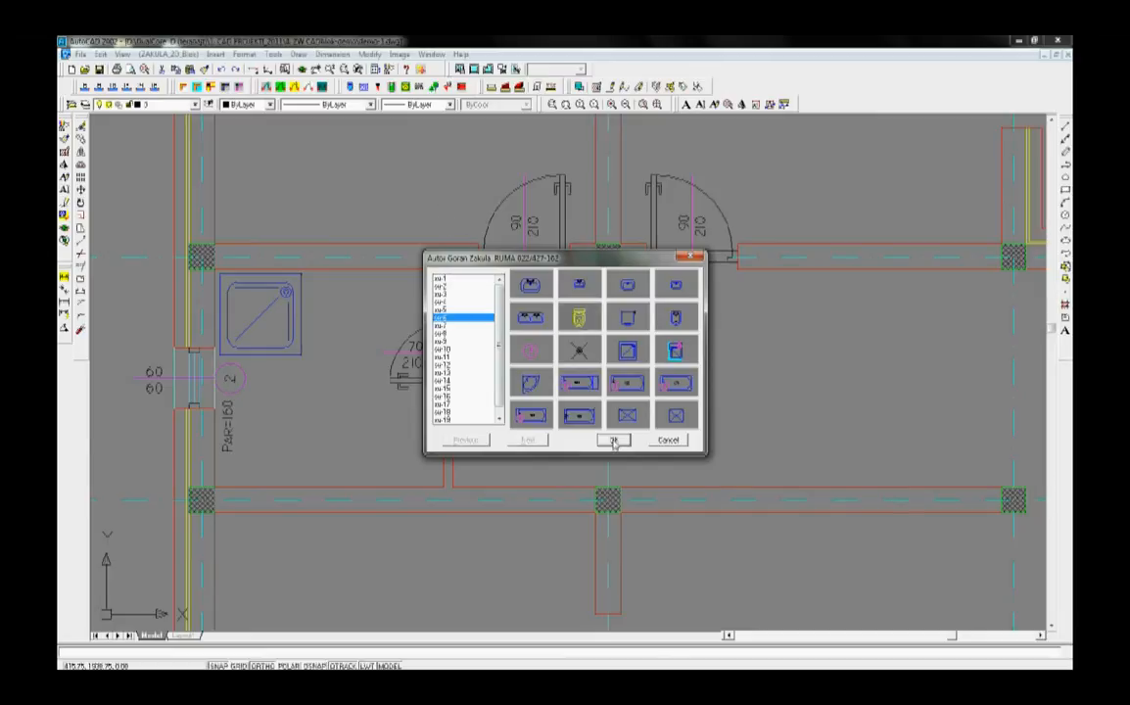
{"action": "left_click", "coordinate": [614, 442]}
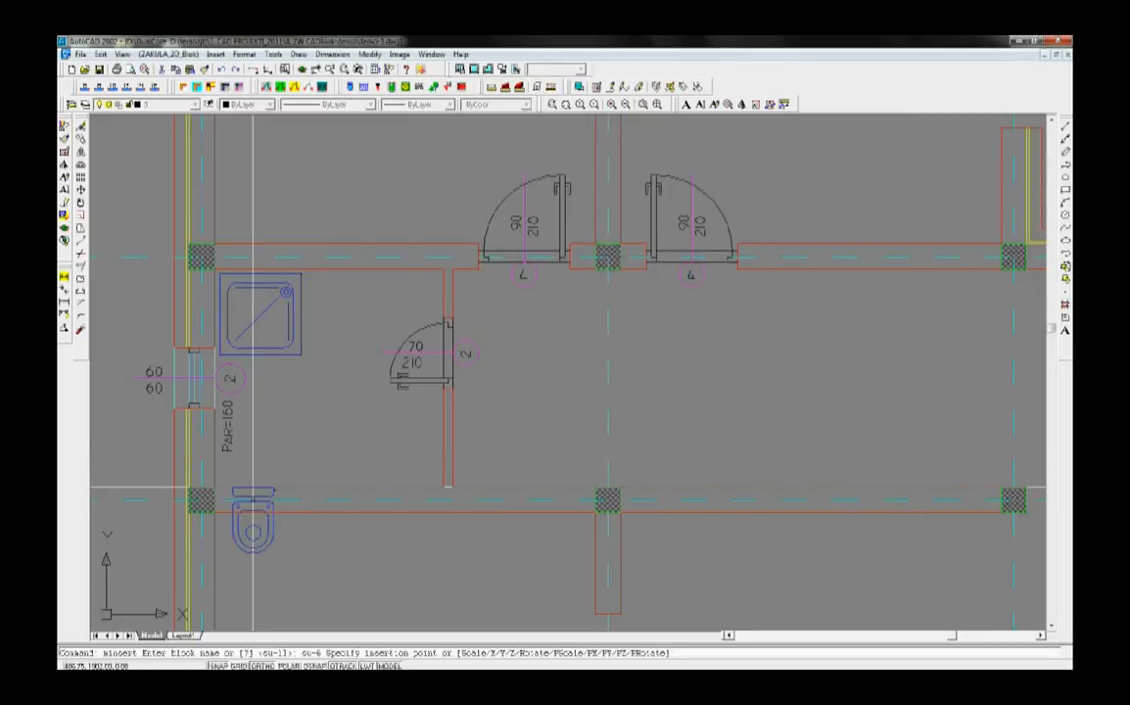
{"action": "left_click", "coordinate": [253, 487]}
{"action": "key", "text": "Return"}
{"action": "key", "text": "Return"}
{"action": "key", "text": "Return"}
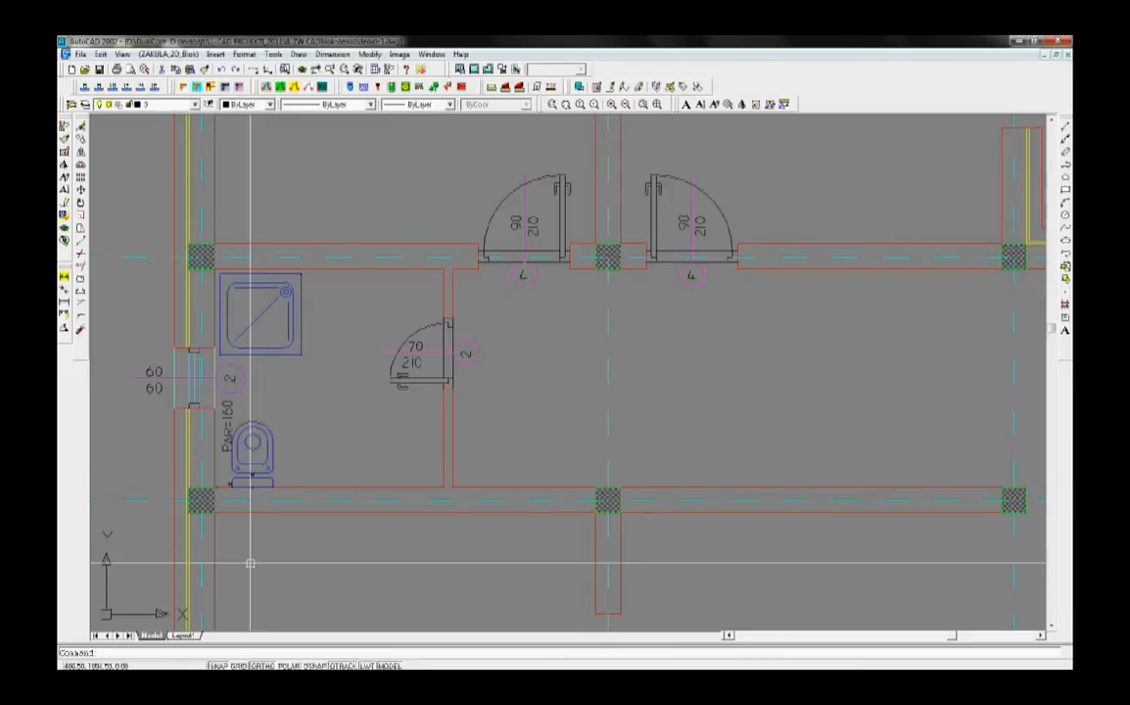
Insert the washbasin block su-1 against the bathroom's axis B wall beside the shower tray, with default rotation.
{"action": "left_click", "coordinate": [349, 87]}
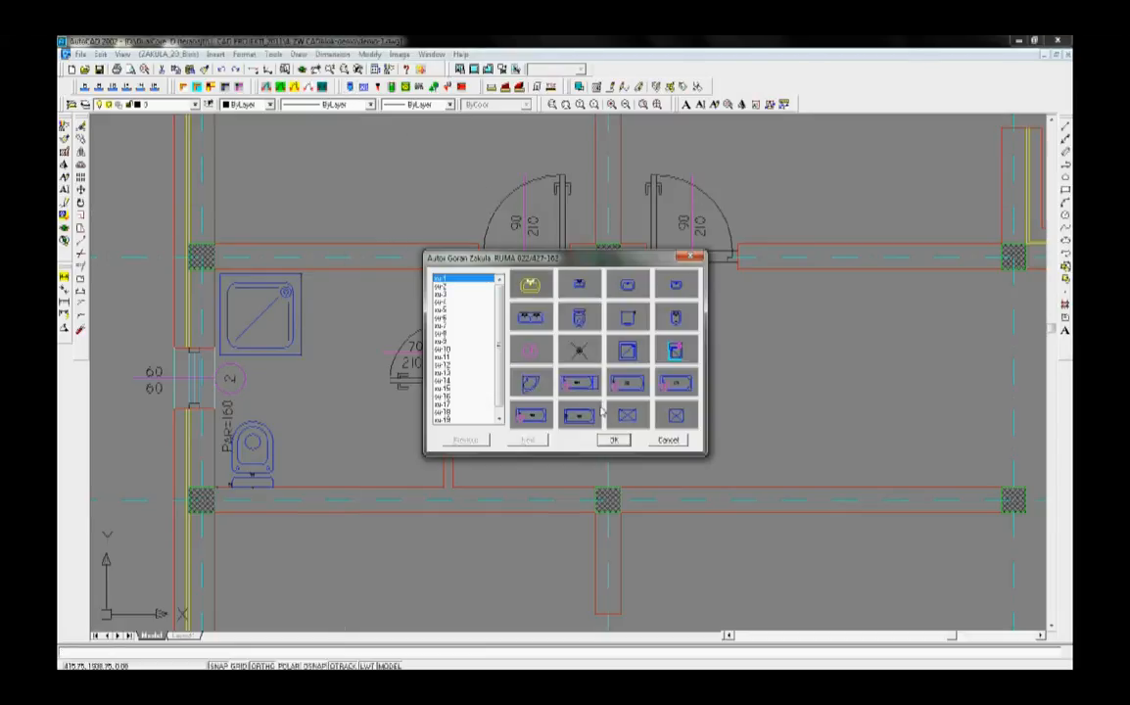
{"action": "left_click", "coordinate": [614, 442]}
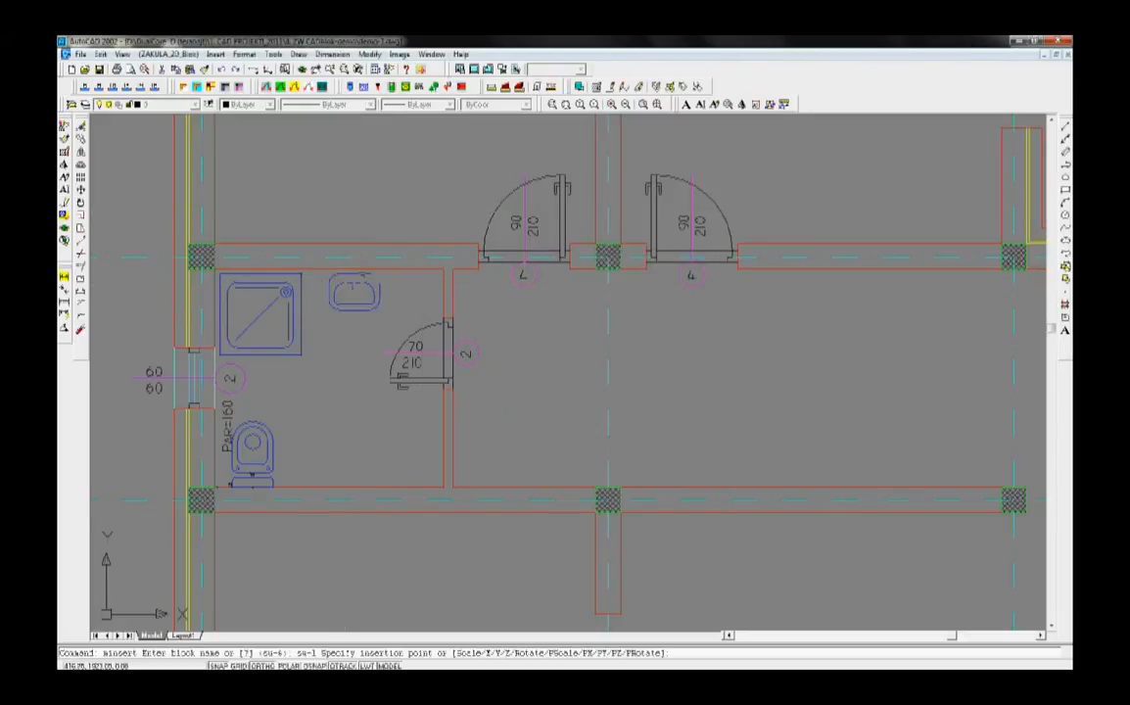
{"action": "left_click", "coordinate": [341, 265]}
{"action": "key", "text": "Return"}
{"action": "key", "text": "Return"}
{"action": "key", "text": "Return"}
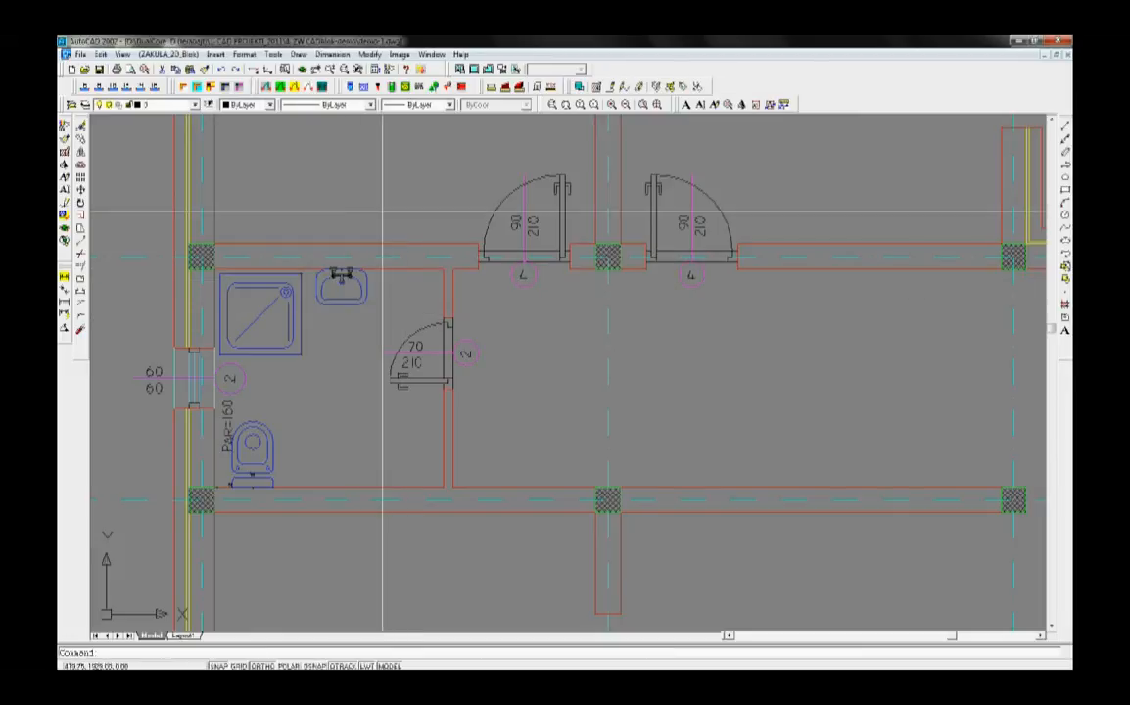
Insert the sanitary block su-7 in the bathroom corner between the axis C wall and the partition, turned to fit against the walls.
{"action": "left_click", "coordinate": [351, 87]}
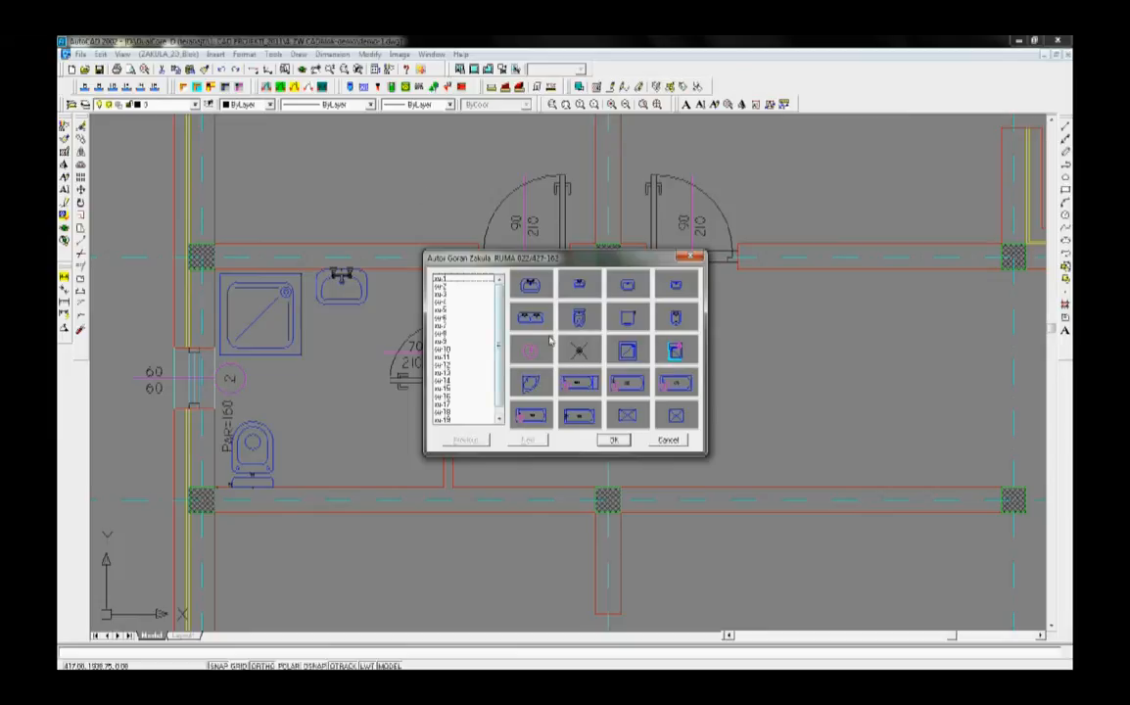
{"action": "left_click", "coordinate": [616, 441]}
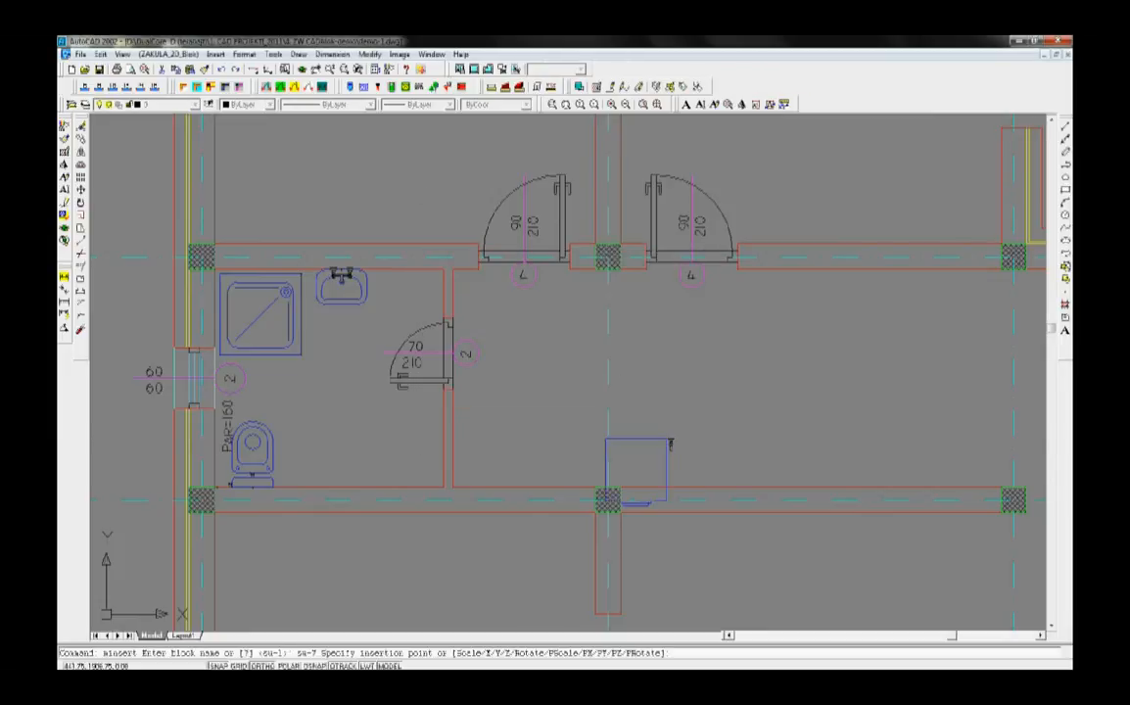
{"action": "left_click", "coordinate": [440, 485]}
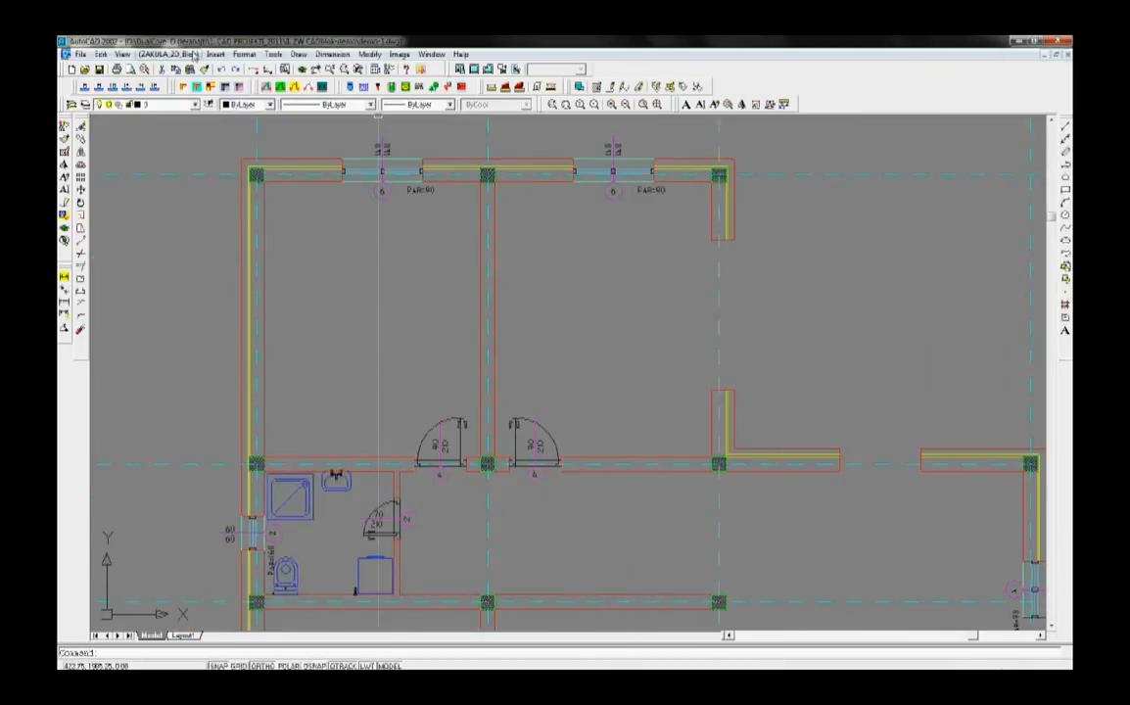
Insert the double bed block nam-24 with its headboard against the axis 1 wall of the room between axes A and B.
{"action": "left_click", "coordinate": [169, 54]}
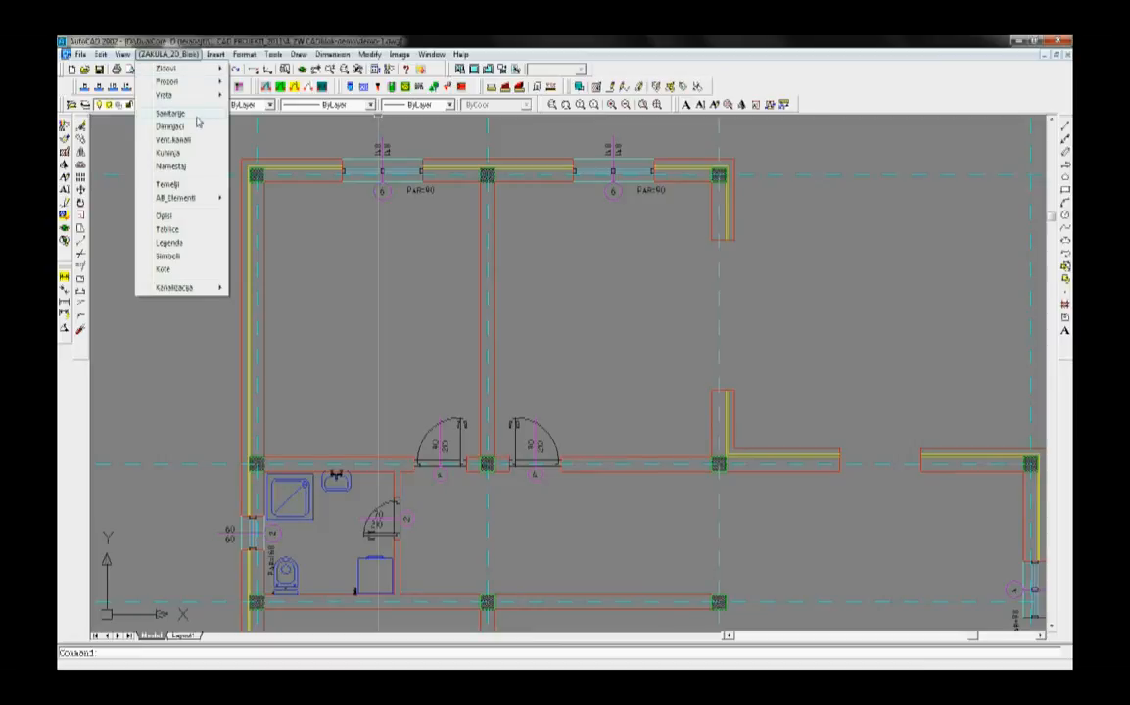
{"action": "left_click", "coordinate": [172, 166]}
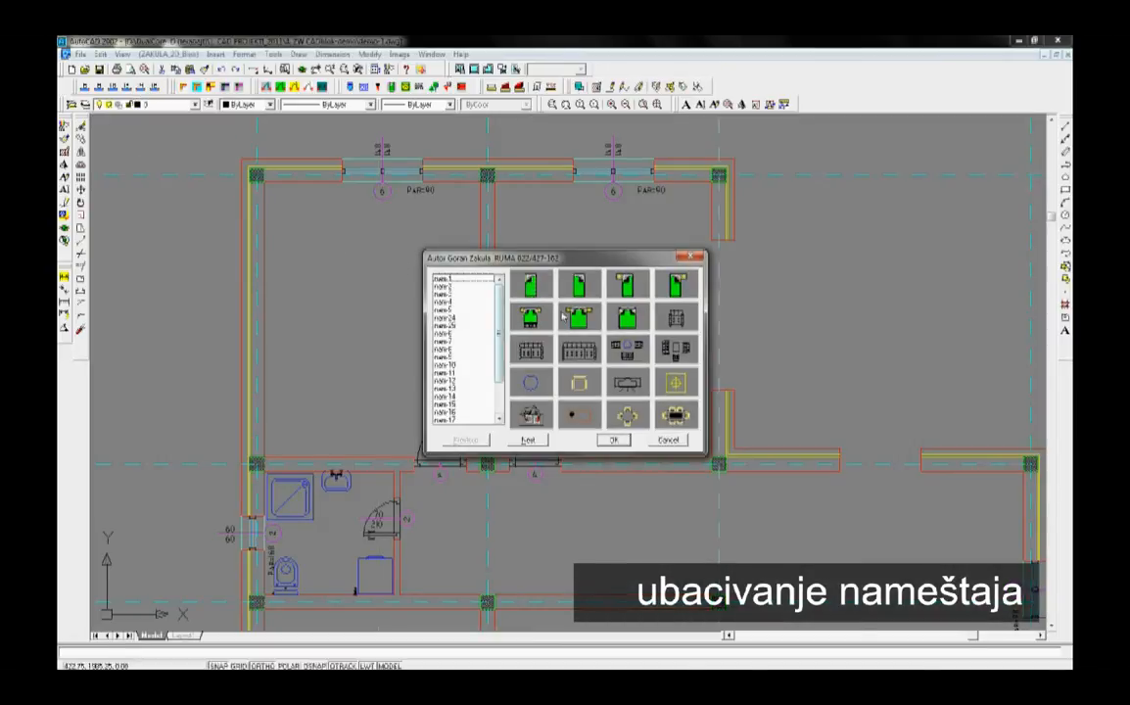
{"action": "left_click", "coordinate": [615, 441]}
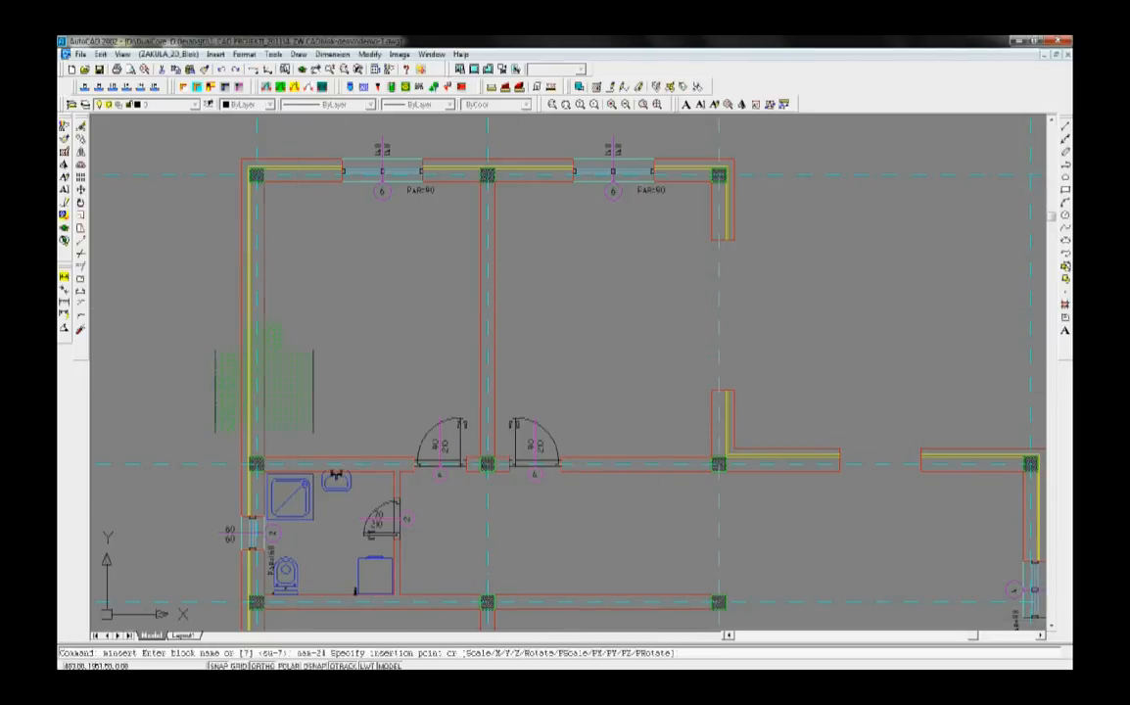
{"action": "left_click", "coordinate": [265, 309]}
{"action": "key", "text": "Return"}
{"action": "key", "text": "Return"}
{"action": "left_click", "coordinate": [271, 238]}
{"action": "key", "text": "Return"}
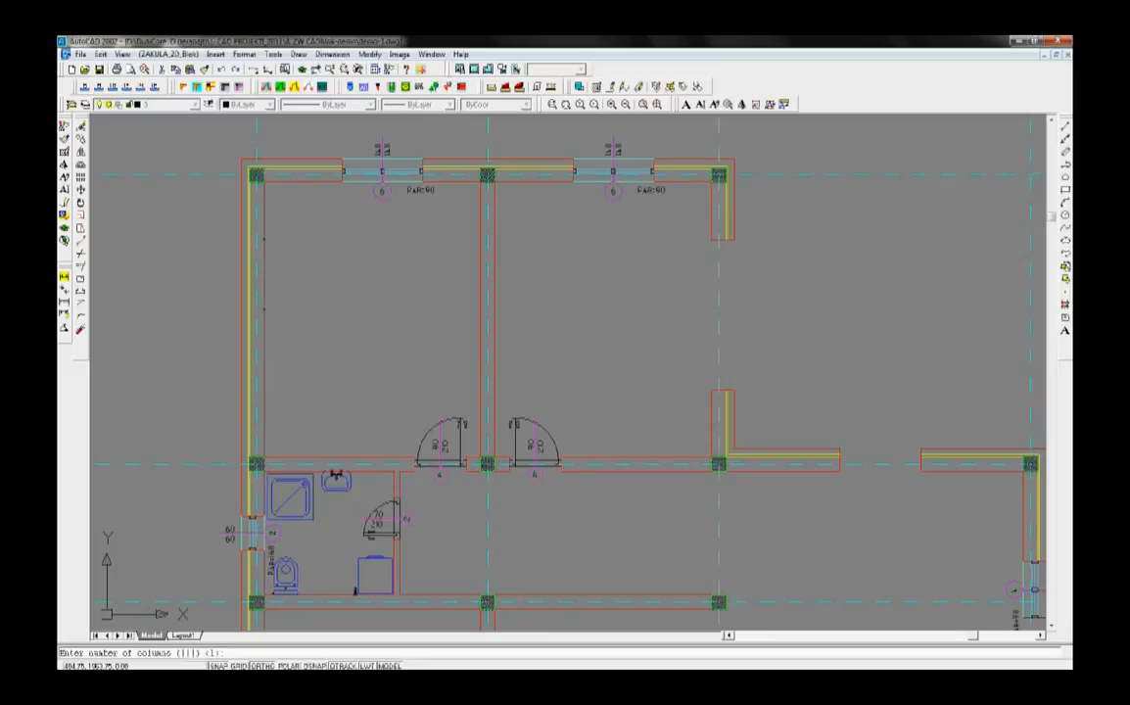
{"action": "key", "text": "Return"}
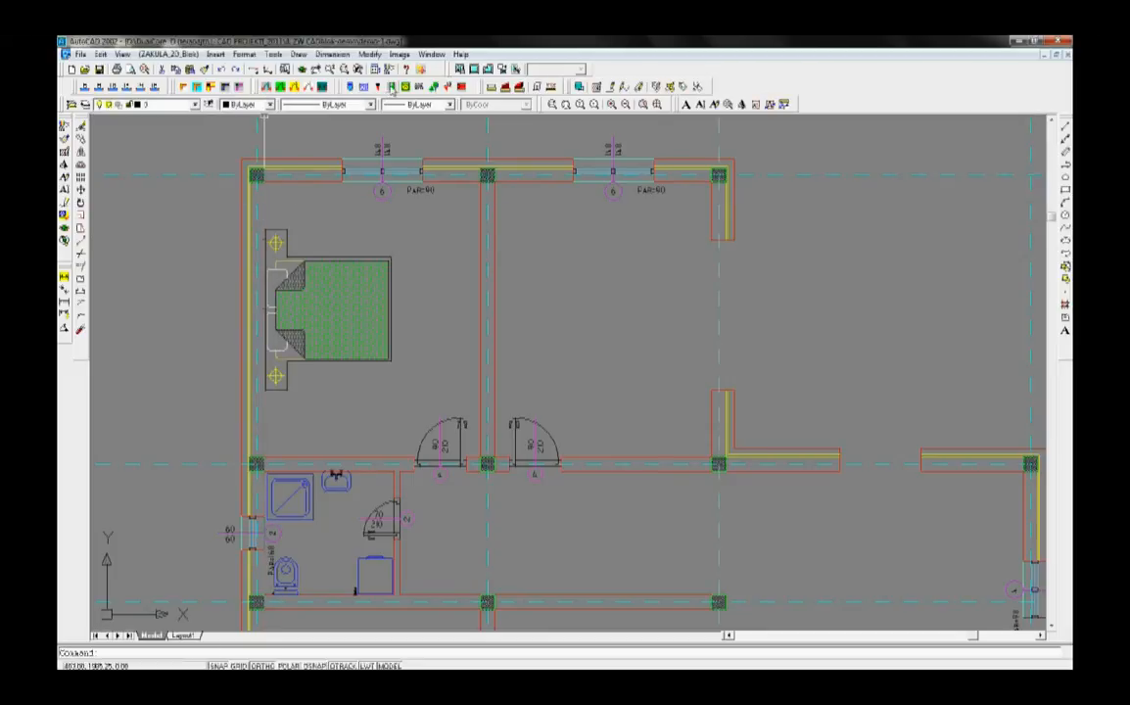
Insert the wardrobe block nam-23 in the double bedroom against the axis B wall, next to the axis 1 corner, with default rotation.
{"action": "left_click", "coordinate": [391, 88]}
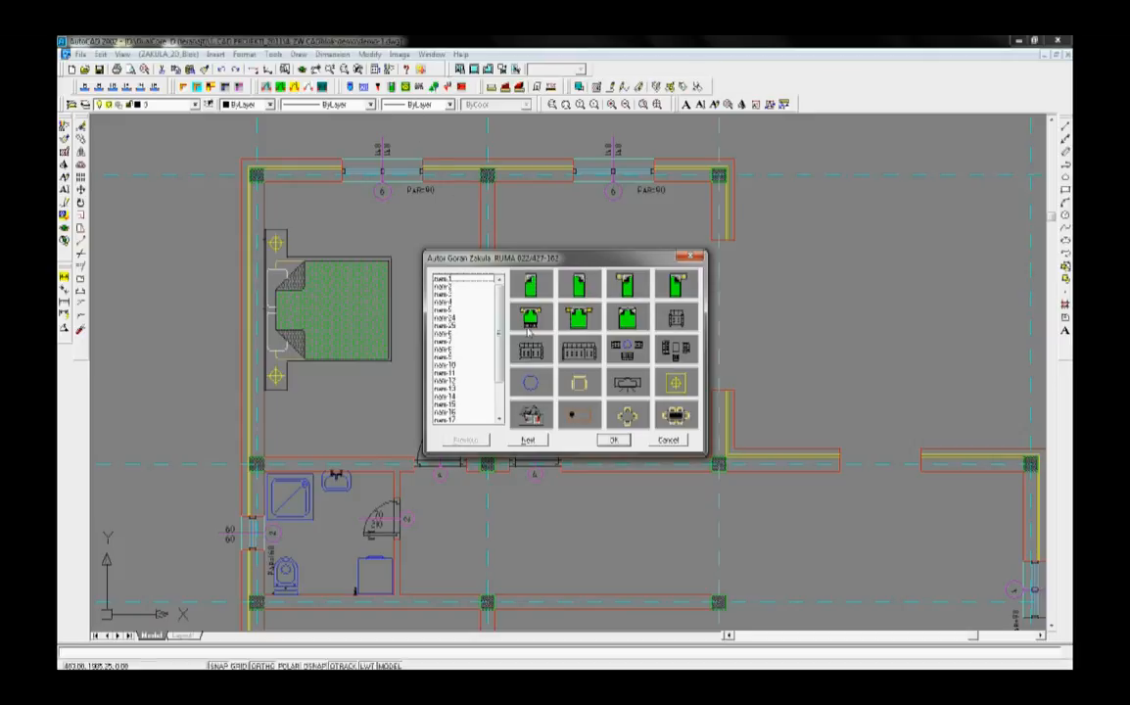
{"action": "left_click", "coordinate": [528, 441]}
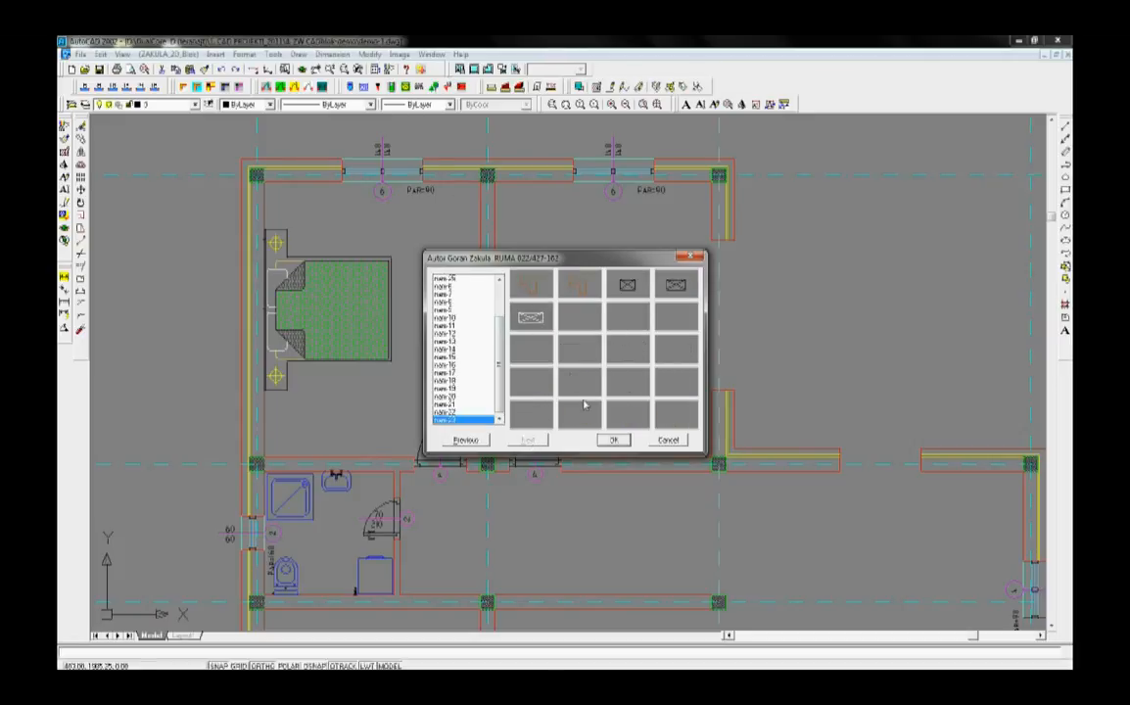
{"action": "left_click", "coordinate": [613, 441]}
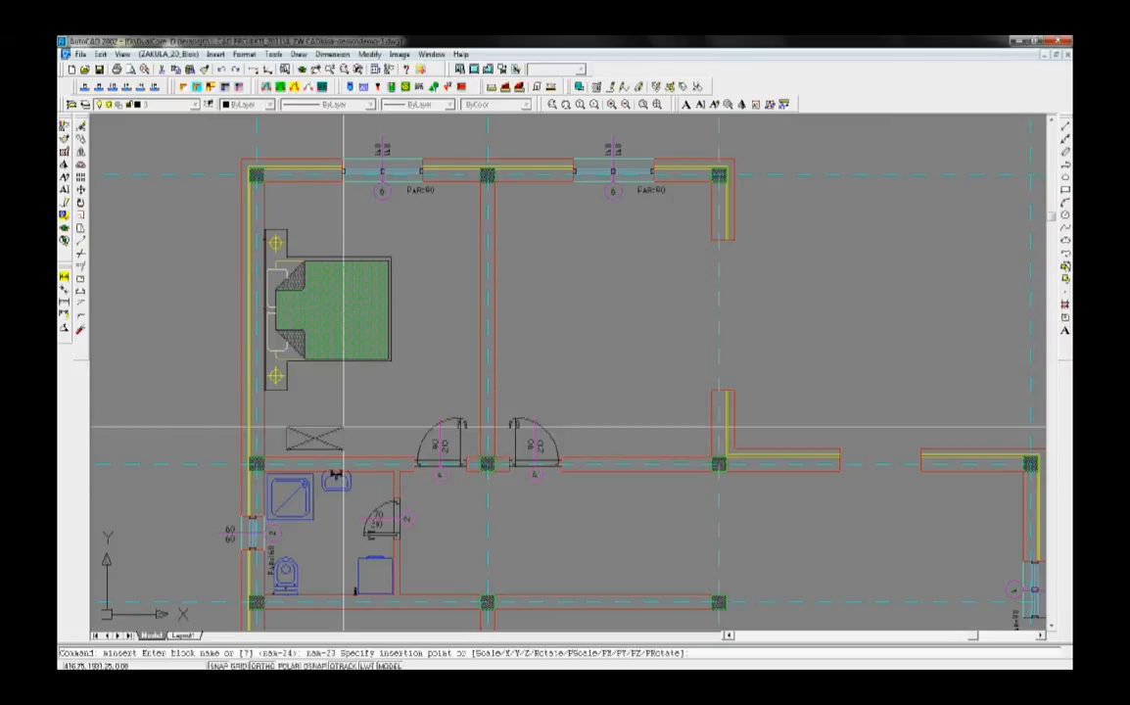
{"action": "left_click", "coordinate": [323, 429]}
{"action": "key", "text": "Return"}
{"action": "key", "text": "Return"}
{"action": "key", "text": "Return"}
{"action": "key", "text": "Return"}
{"action": "key", "text": "Return"}
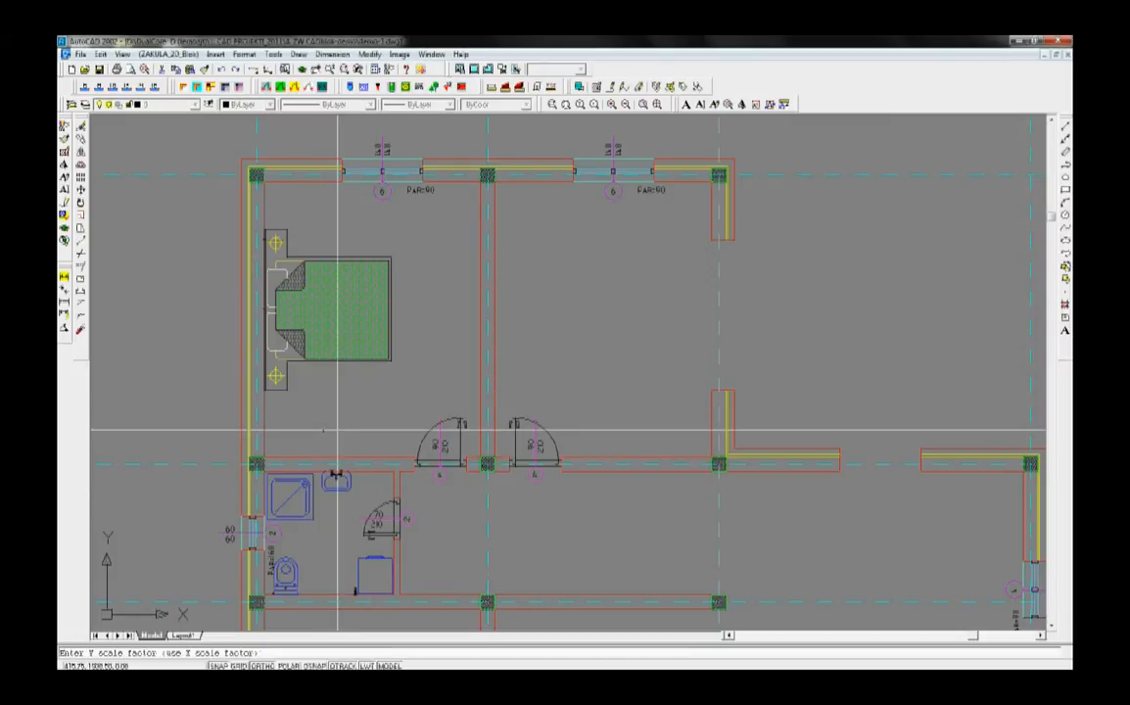
{"action": "key", "text": "Return"}
Insert a second nam-23 wardrobe block directly beside the first one along the axis B wall, with default rotation.
{"action": "key", "text": "Return"}
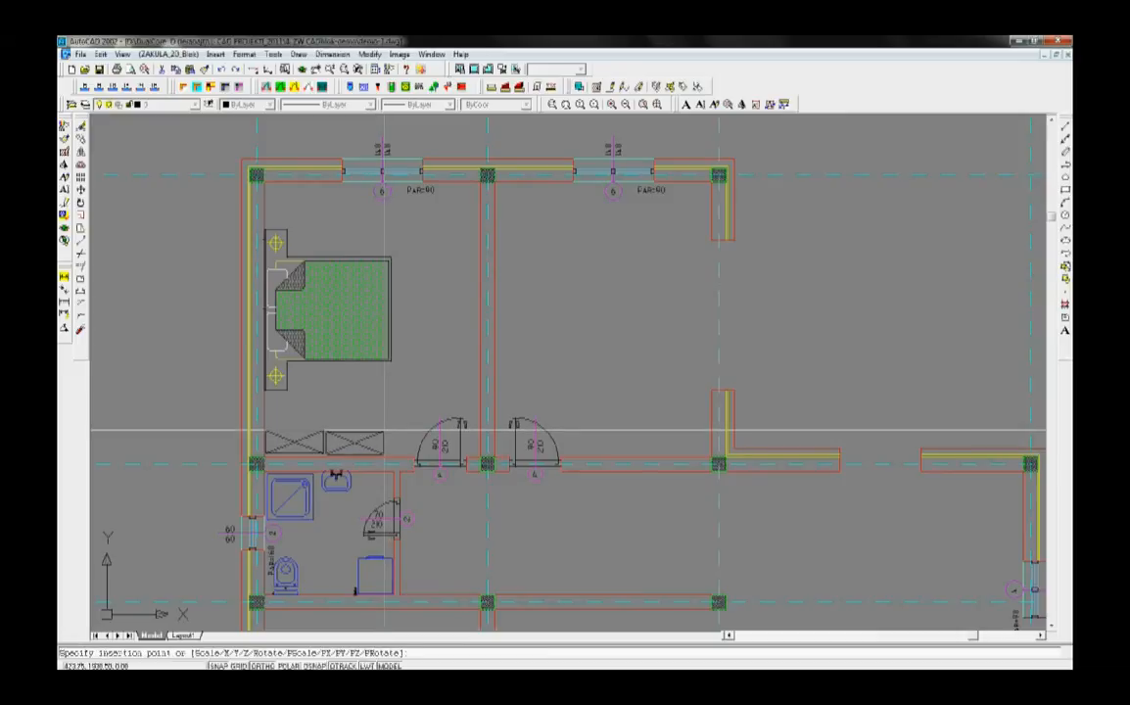
{"action": "left_click", "coordinate": [383, 429]}
{"action": "key", "text": "Return"}
{"action": "key", "text": "Return"}
{"action": "key", "text": "Return"}
{"action": "key", "text": "Return"}
{"action": "key", "text": "Return"}
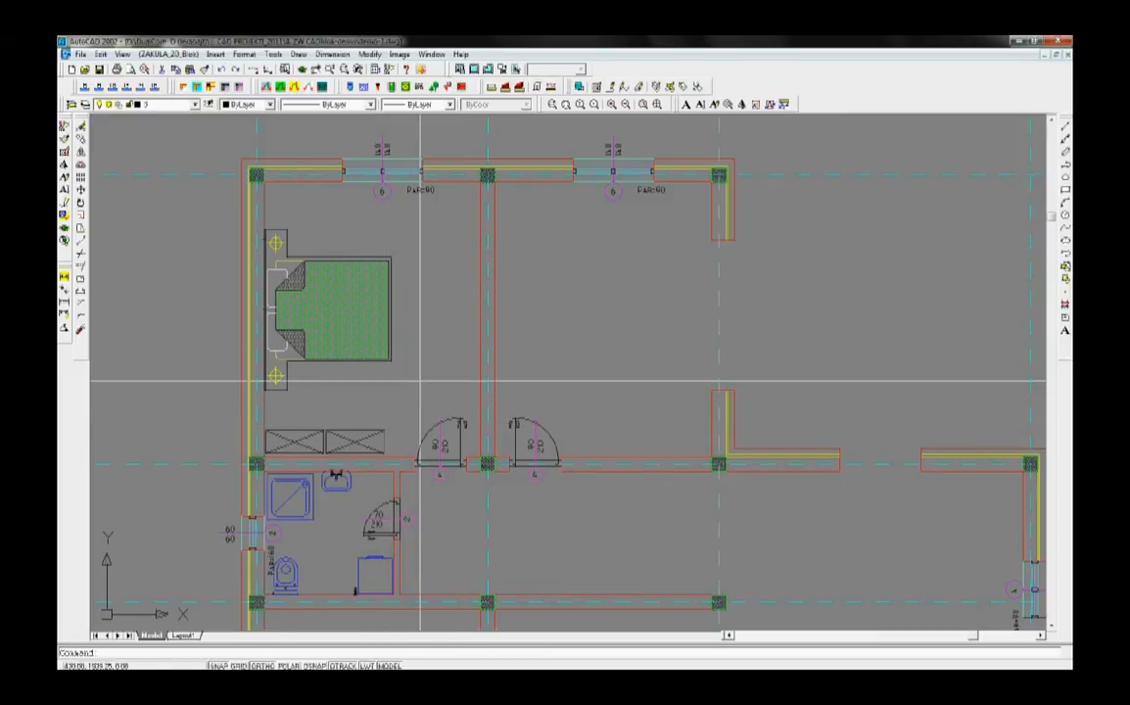
Insert the television block nam-13 against the bedroom's axis 2 wall, rotated 270 degrees to face the double bed.
{"action": "left_click", "coordinate": [391, 87]}
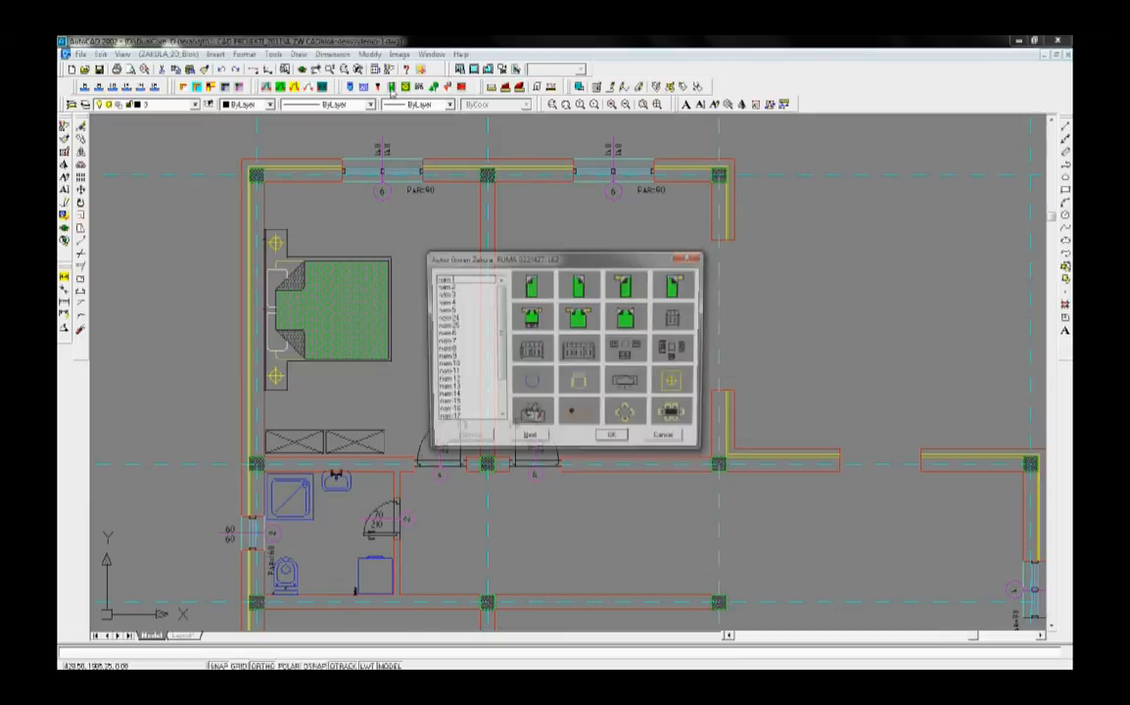
{"action": "left_click", "coordinate": [615, 441]}
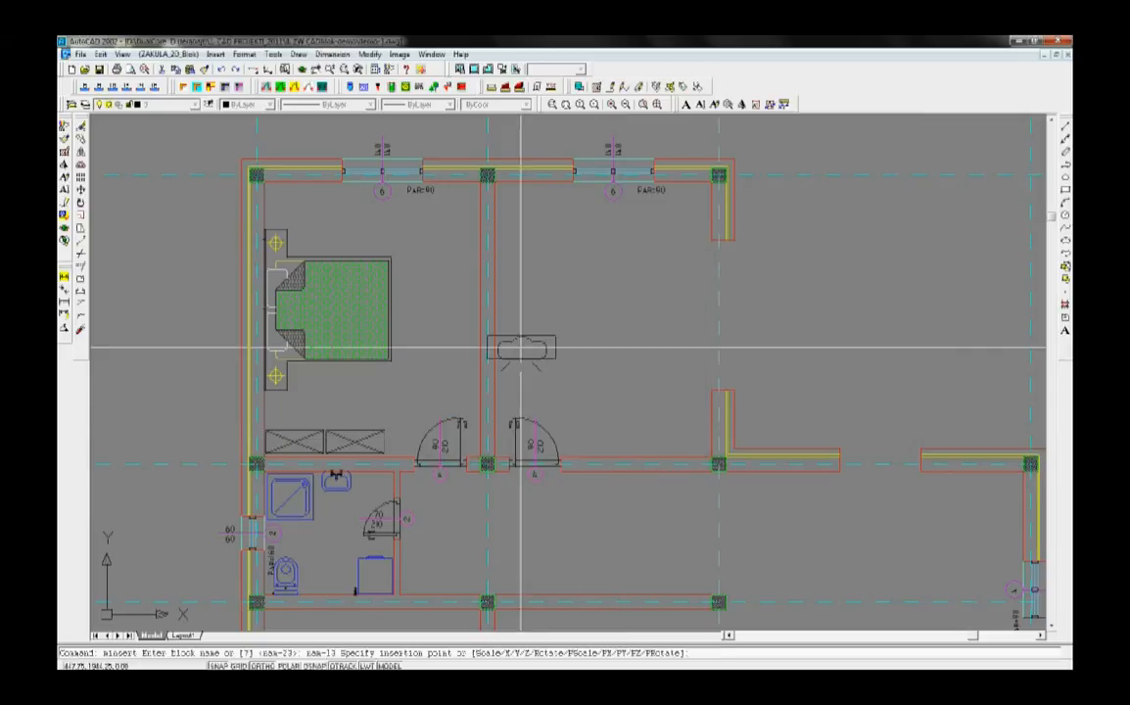
{"action": "left_click", "coordinate": [466, 305]}
{"action": "key", "text": "Return"}
{"action": "key", "text": "Return"}
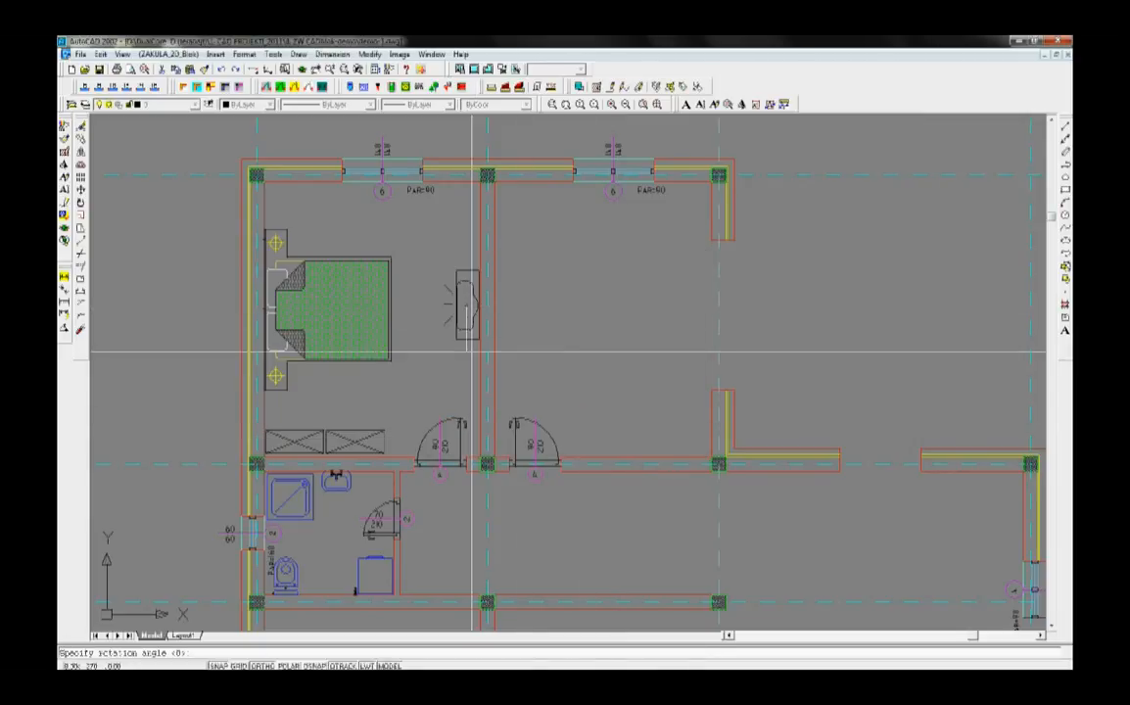
{"action": "key", "text": "Return"}
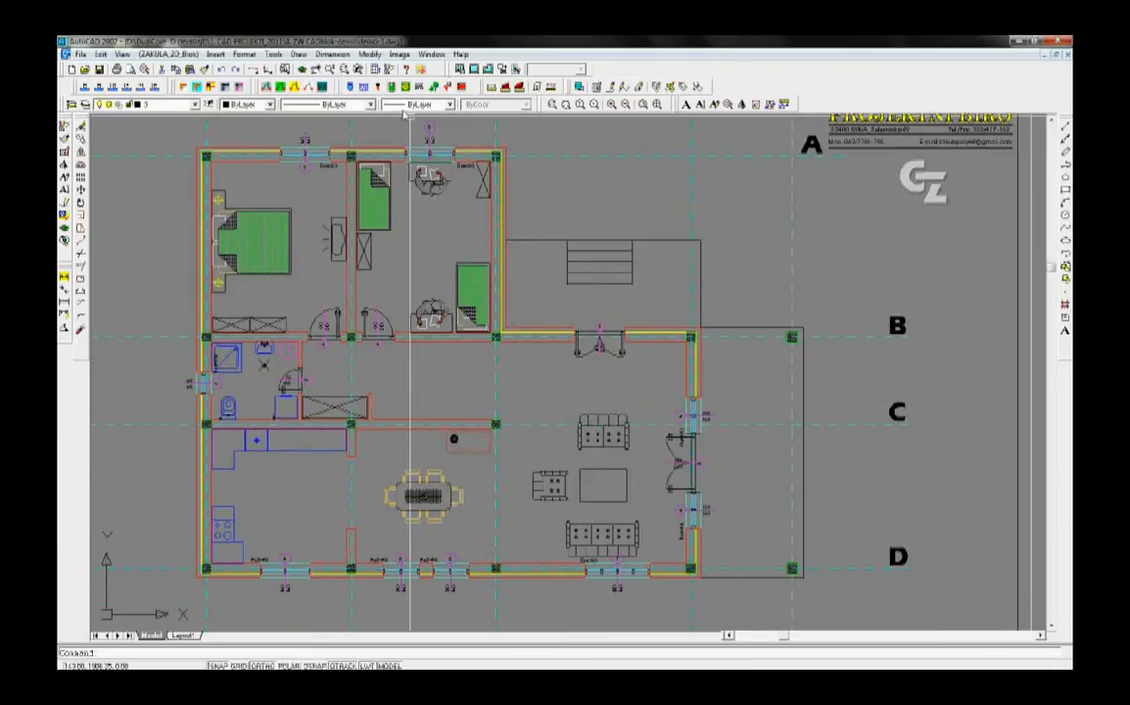
Insert the kitchen sink block ke-2 on the axis 1 wall between the corner counter and the stove unit, rotated to follow the wall.
{"action": "left_click", "coordinate": [366, 88]}
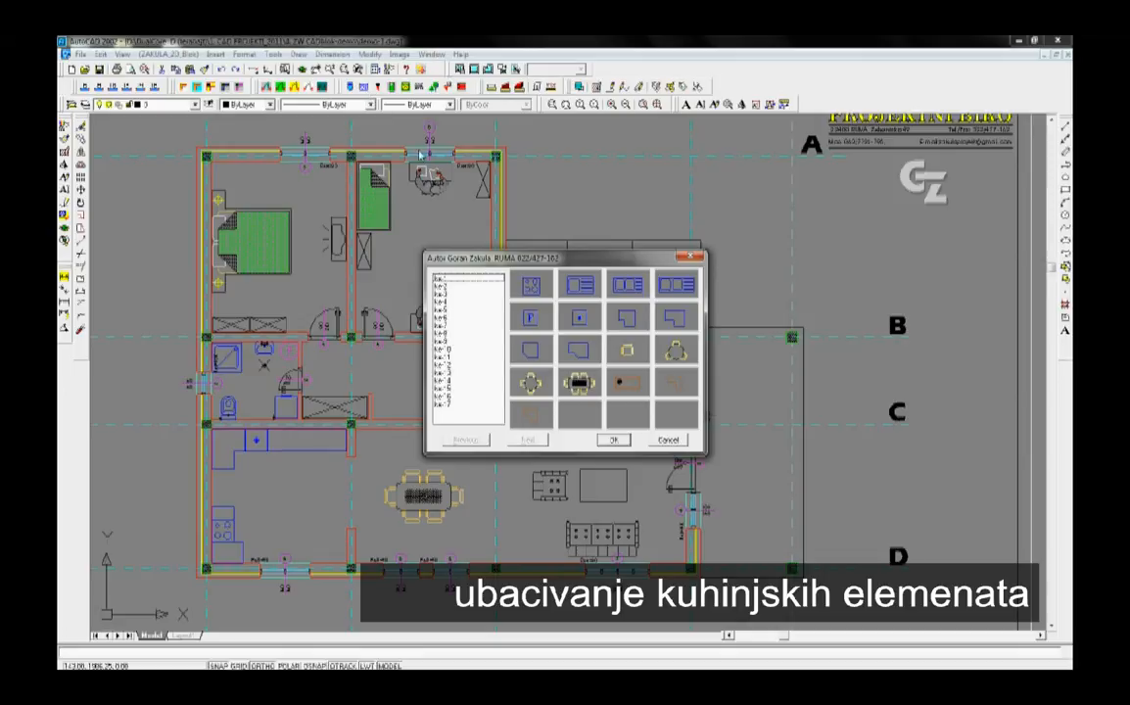
{"action": "left_click", "coordinate": [613, 441]}
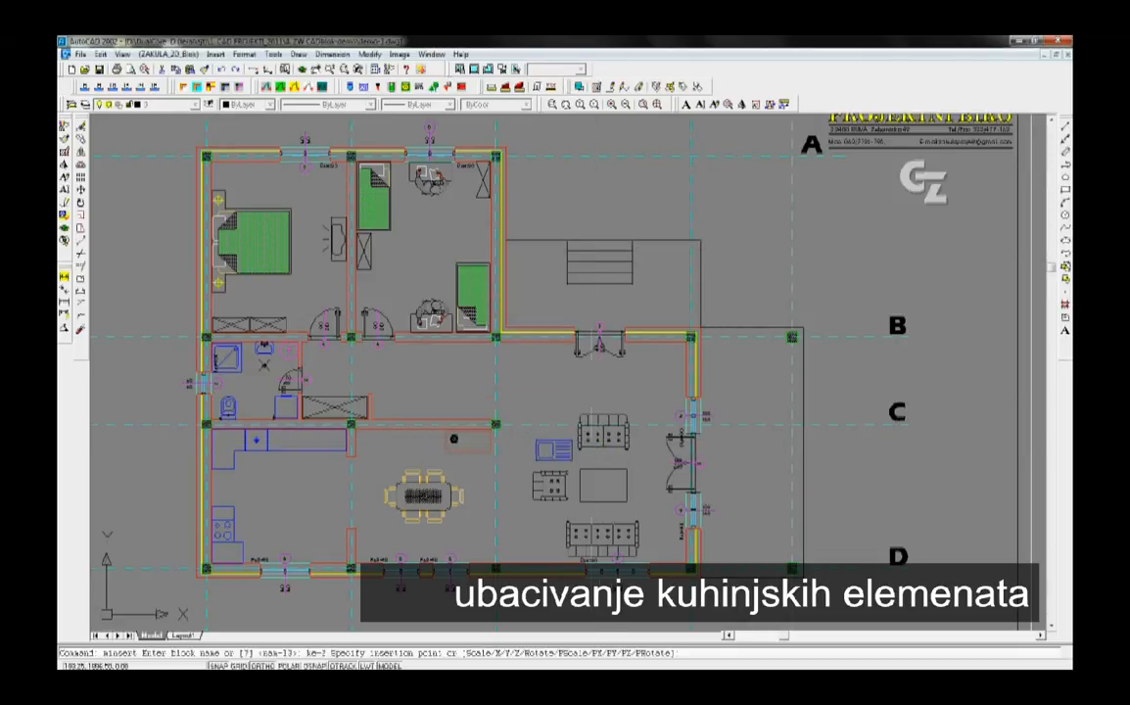
{"action": "middle_click_drag", "start_coordinate": [269, 499], "coordinate": [381, 367]}
{"action": "scroll", "coordinate": [381, 367], "scroll_direction": "up", "scroll_amount": 5}
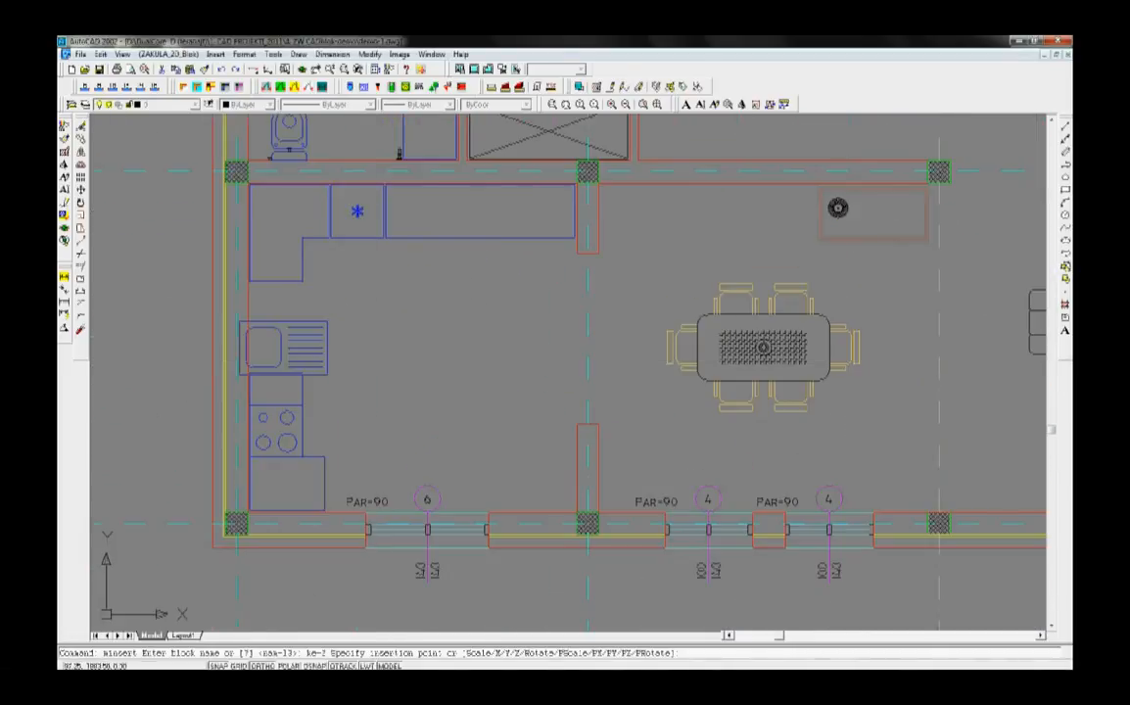
{"action": "scroll", "coordinate": [256, 304], "scroll_direction": "up", "scroll_amount": 1}
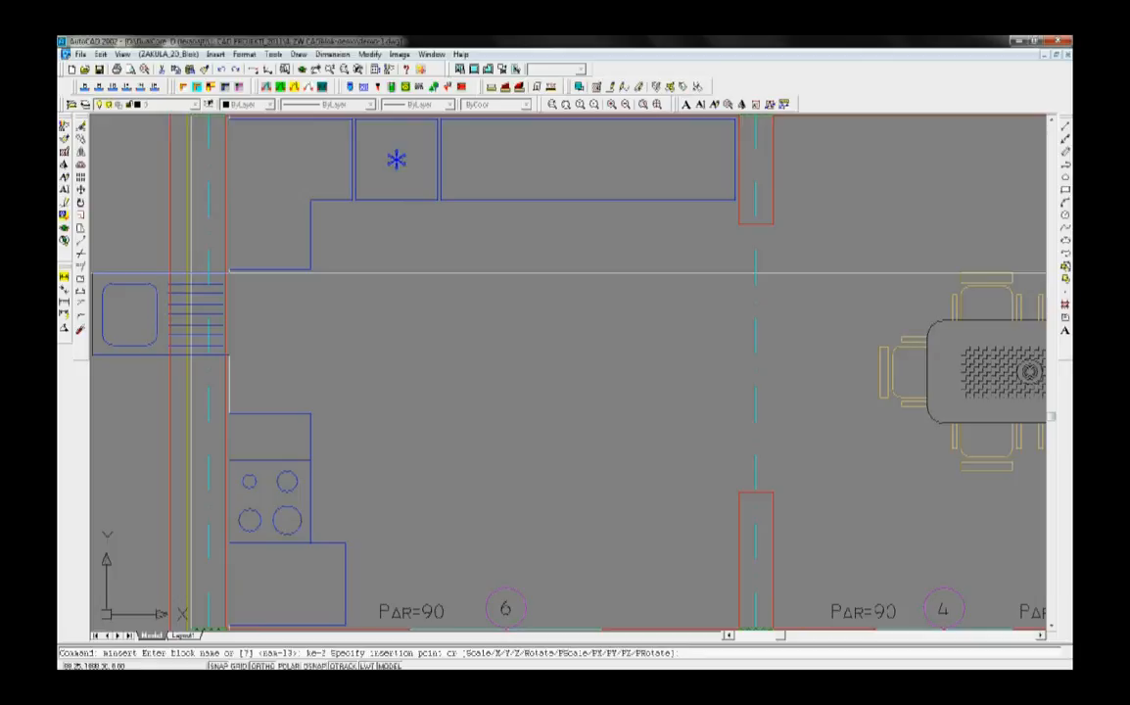
{"action": "left_click", "coordinate": [229, 274]}
{"action": "key", "text": "Return"}
{"action": "key", "text": "Return"}
{"action": "left_click", "coordinate": [240, 228]}
{"action": "key", "text": "Return"}
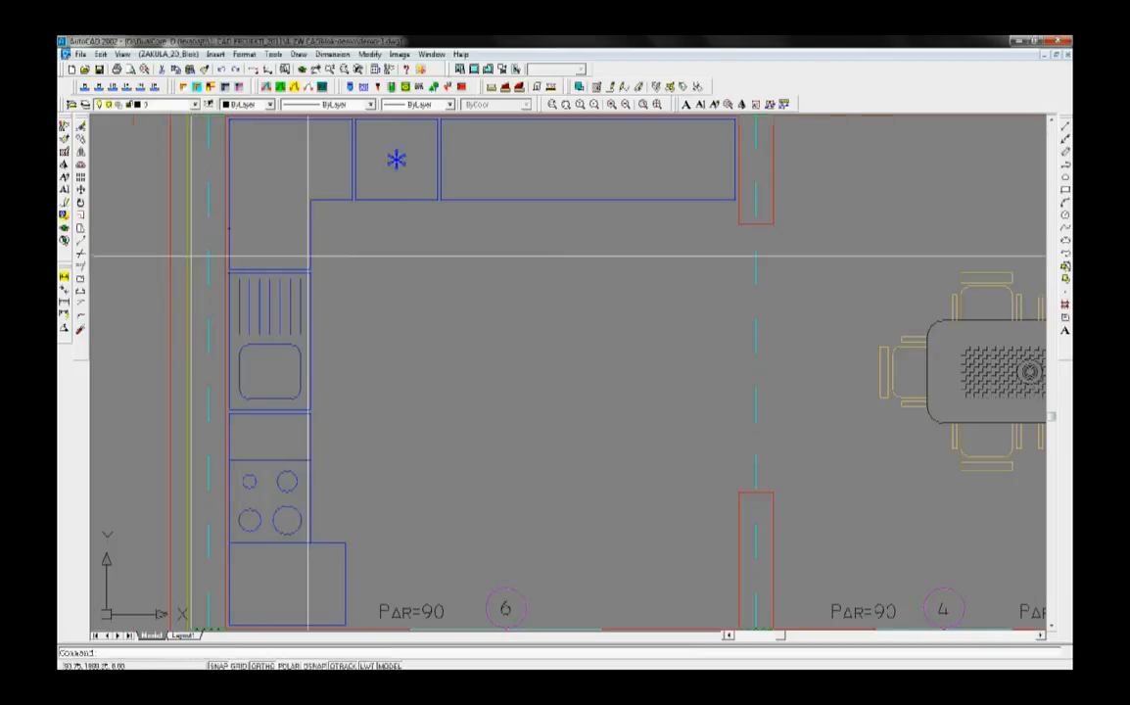
Insert the round four-chair table block ke-13 in the middle of the kitchen with default rotation.
{"action": "scroll", "coordinate": [331, 250], "scroll_direction": "down", "scroll_amount": 1}
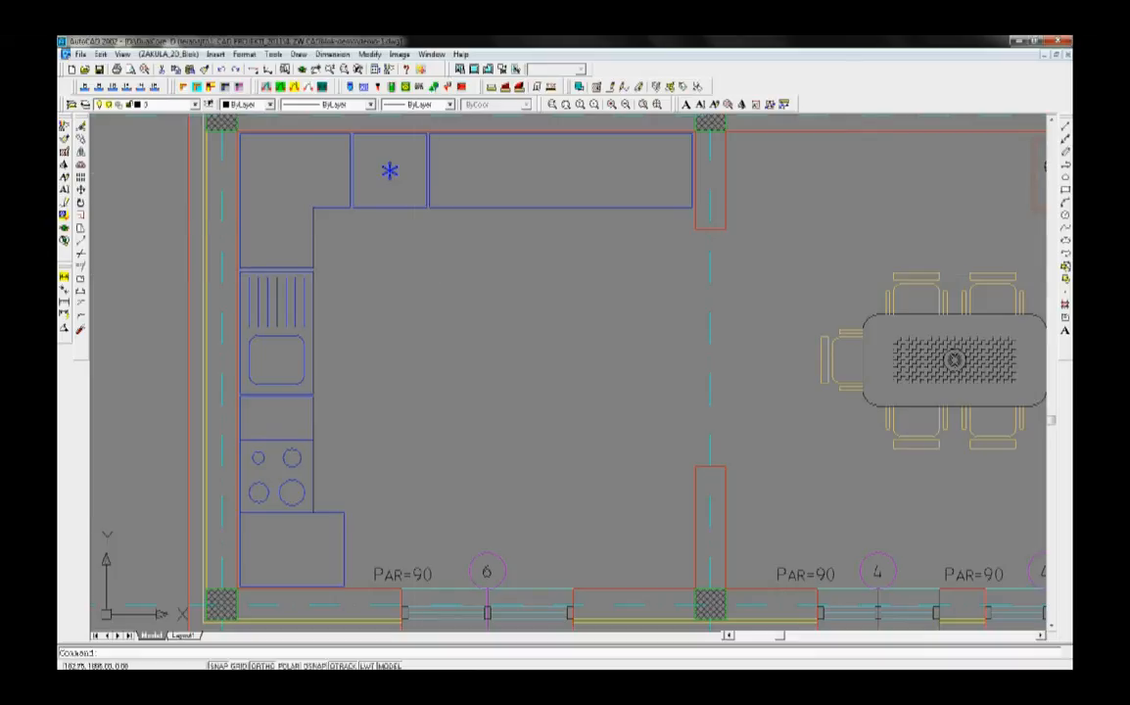
{"action": "left_click", "coordinate": [329, 84]}
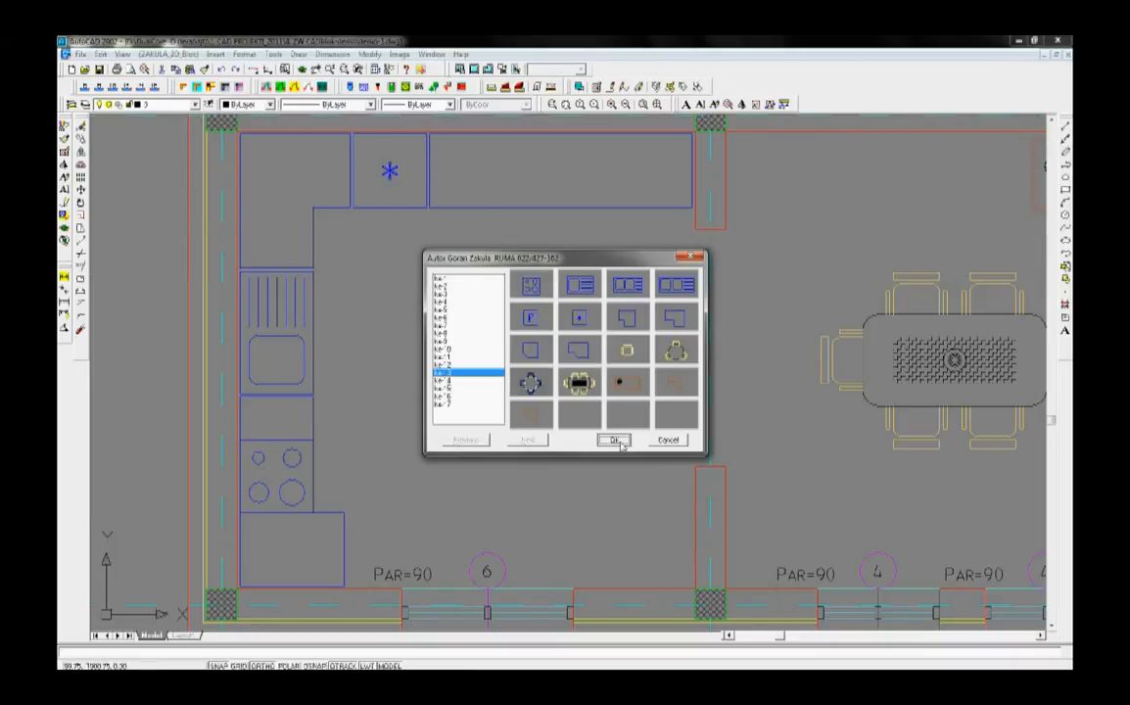
{"action": "left_click", "coordinate": [617, 440]}
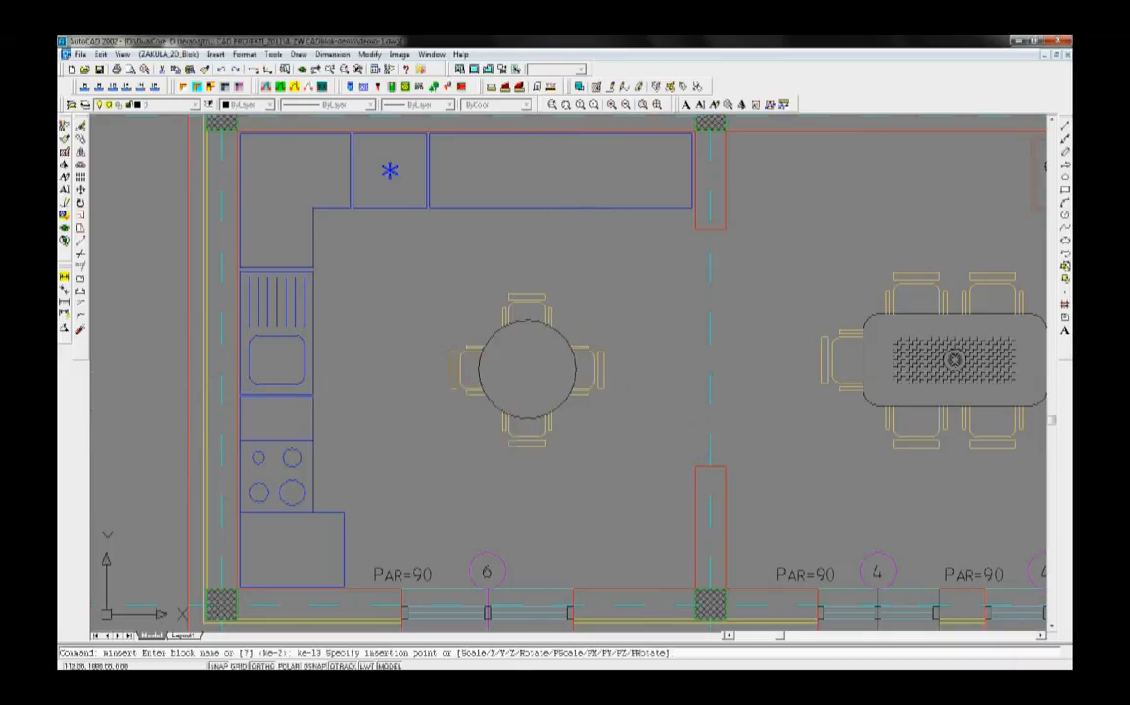
{"action": "left_click", "coordinate": [518, 372]}
{"action": "key", "text": "Return"}
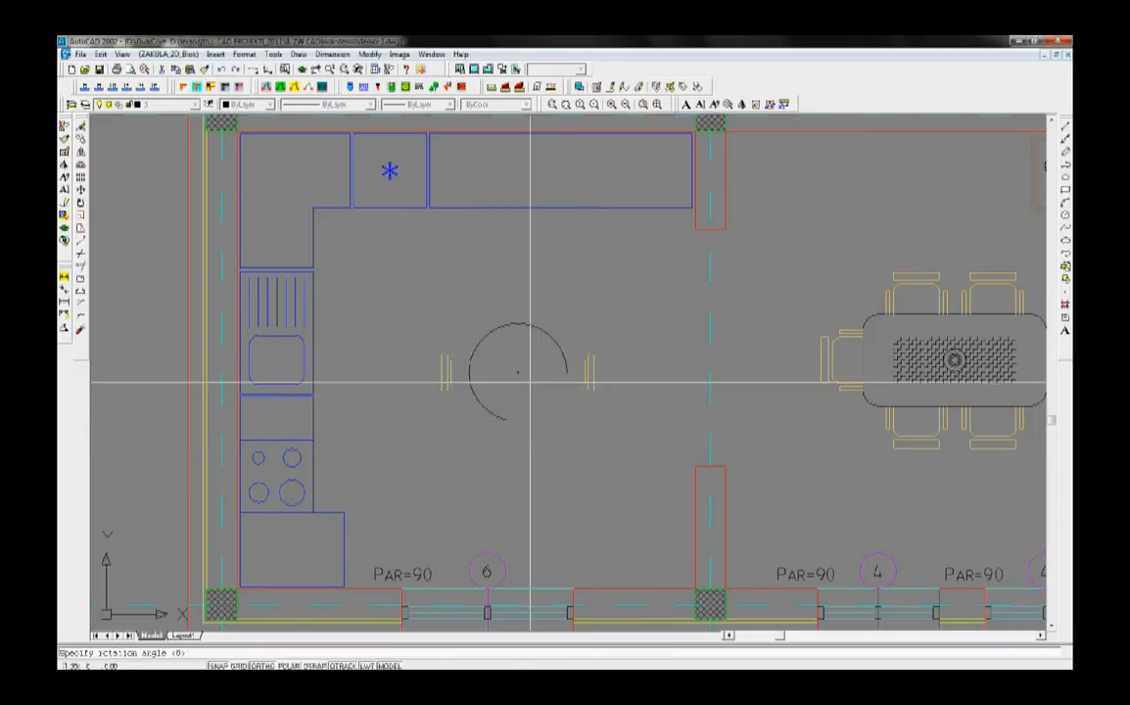
{"action": "key", "text": "Return"}
{"action": "scroll", "coordinate": [551, 400], "scroll_direction": "down", "scroll_amount": 5}
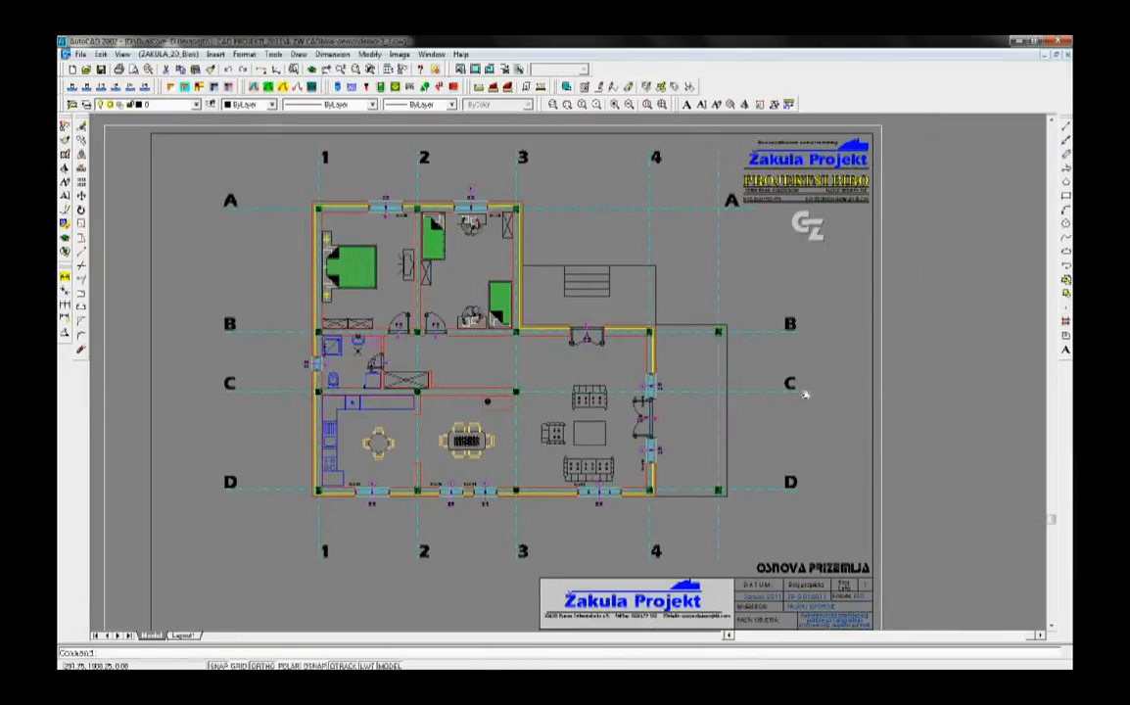
Insert the foundation section block t-6 from the Temelji library in an empty drawing area, as a single copy.
{"action": "middle_click_drag", "start_coordinate": [805, 394], "coordinate": [206, 384]}
{"action": "middle_click_drag", "start_coordinate": [490, 377], "coordinate": [250, 370]}
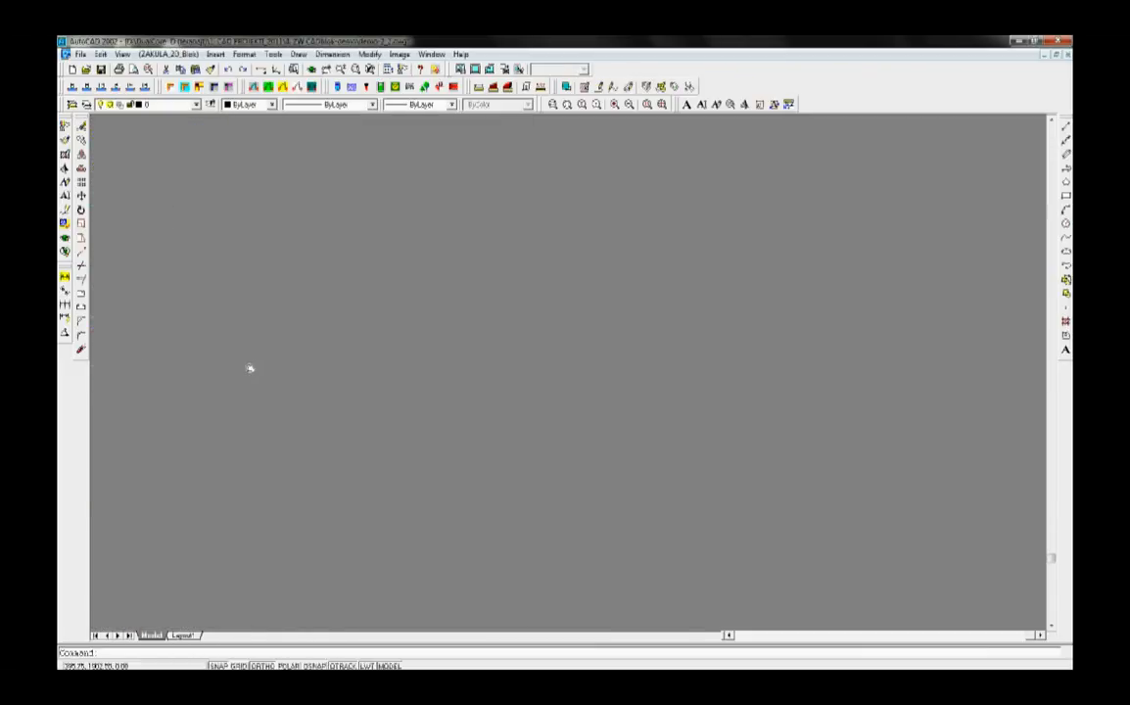
{"action": "left_click", "coordinate": [145, 55]}
{"action": "left_click", "coordinate": [168, 184]}
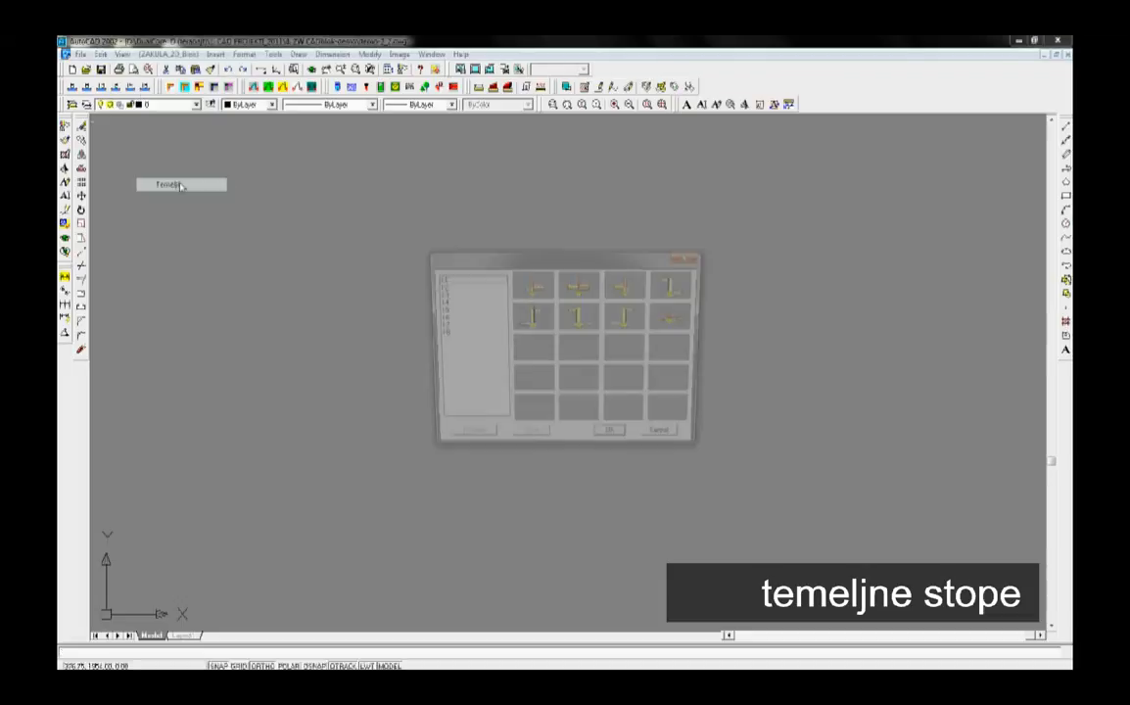
{"action": "left_click", "coordinate": [614, 441]}
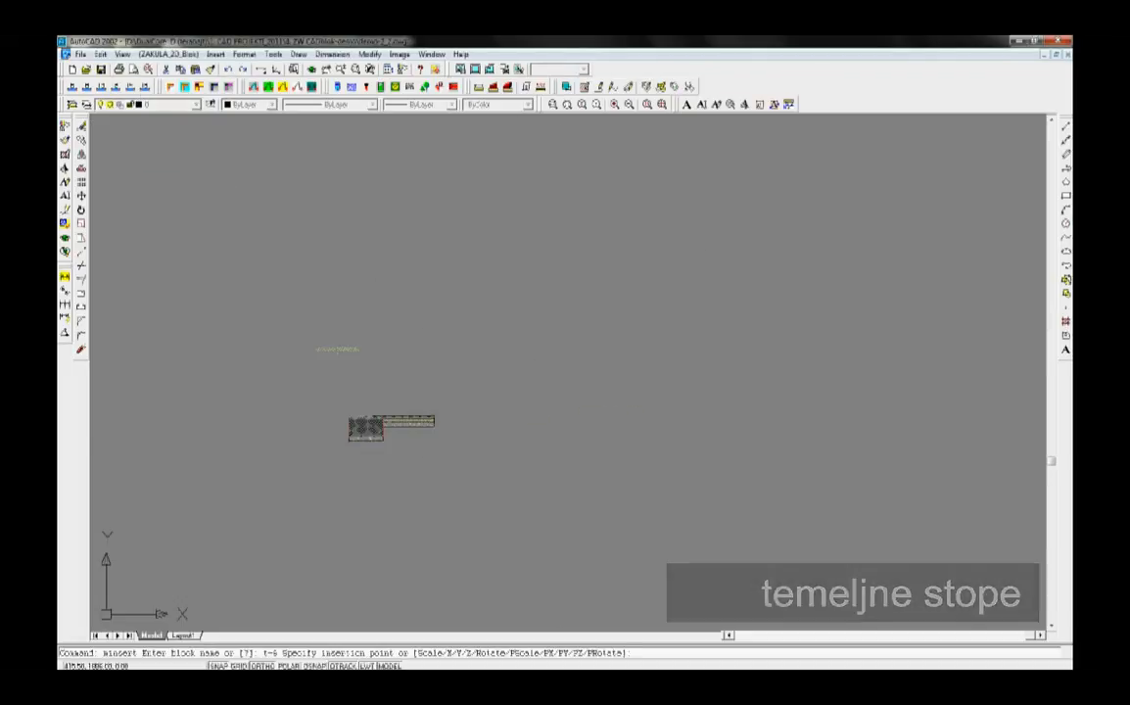
{"action": "left_click", "coordinate": [365, 447]}
{"action": "key", "text": "Return"}
{"action": "key", "text": "Return"}
{"action": "key", "text": "Return"}
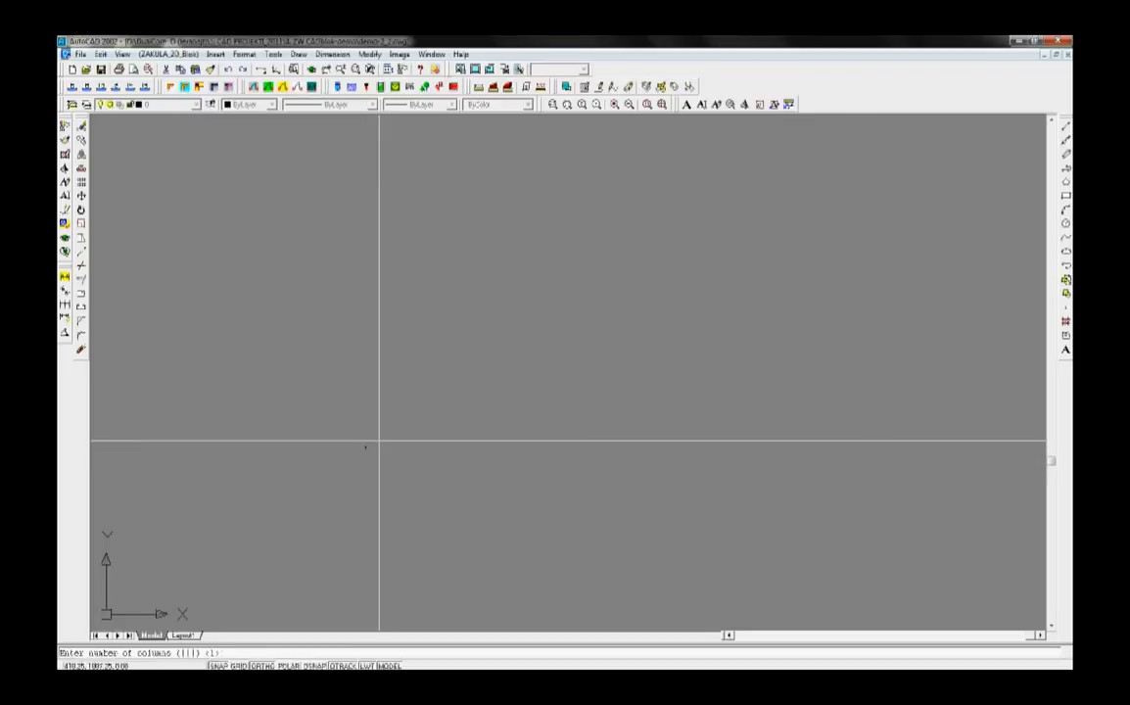
{"action": "key", "text": "Return"}
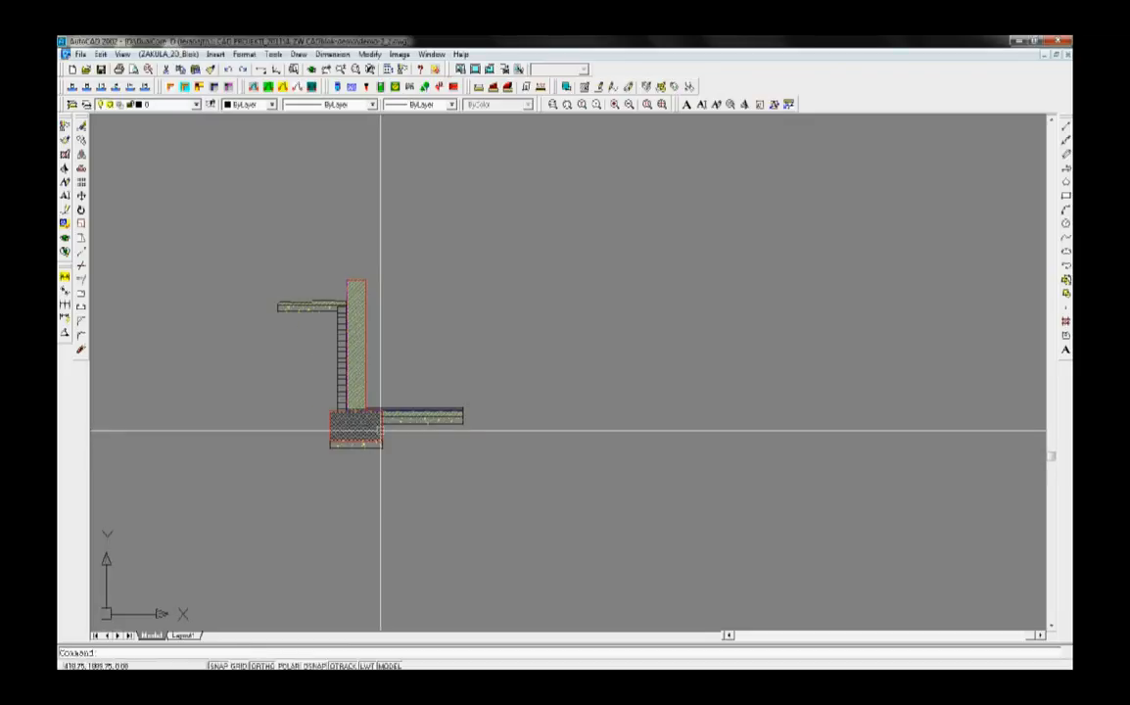
Explode the inserted foundation section block into separate objects.
{"action": "scroll", "coordinate": [380, 432], "scroll_direction": "up", "scroll_amount": 2}
{"action": "middle_click_drag", "start_coordinate": [394, 338], "coordinate": [537, 356]}
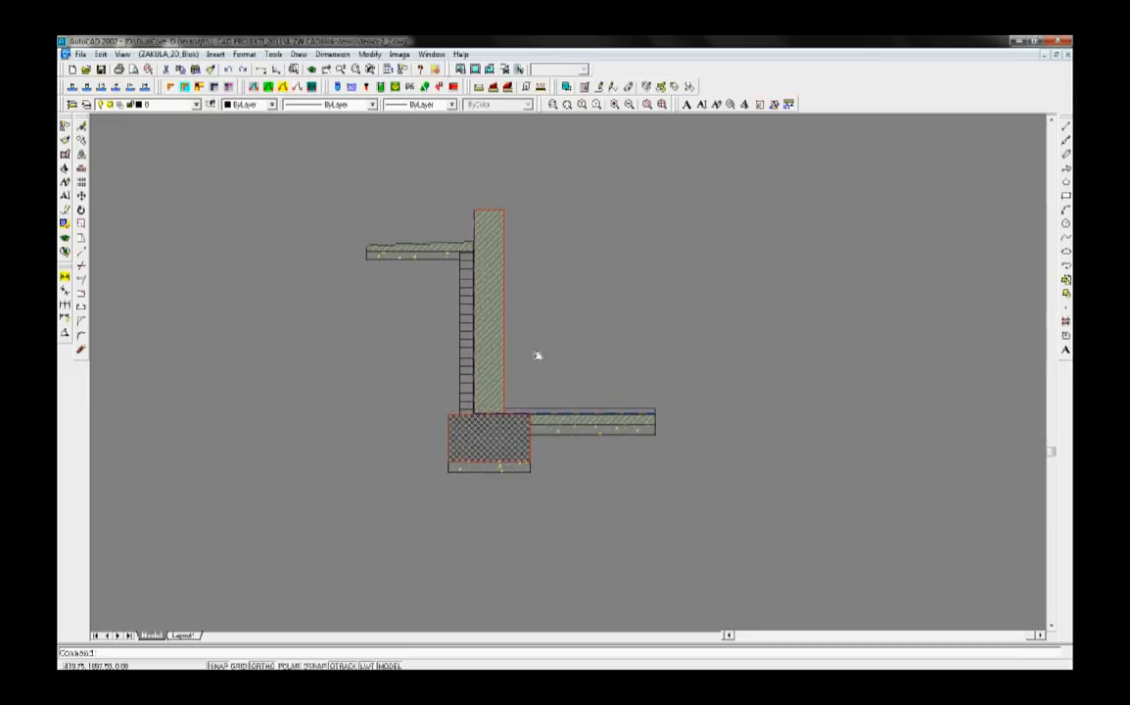
{"action": "left_click", "coordinate": [81, 352]}
{"action": "left_click", "coordinate": [509, 450]}
{"action": "key", "text": "Return"}
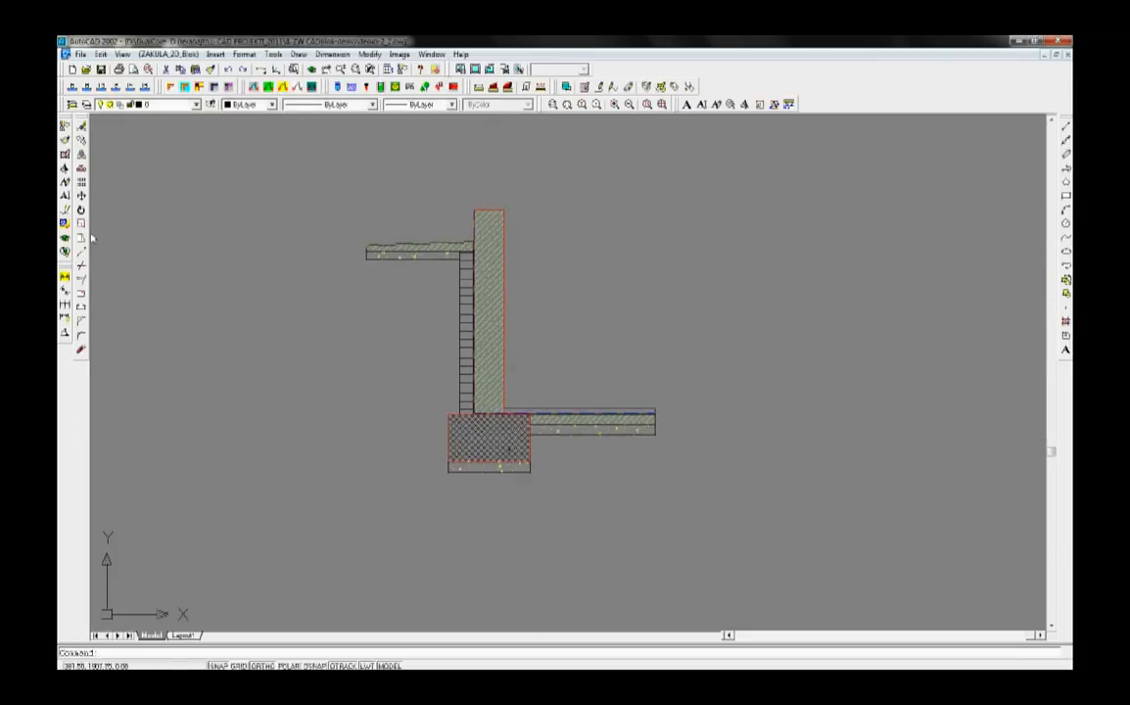
Stretch the outer side of the foundation footing and its base layer horizontally outward, away from the floor slab.
{"action": "left_click", "coordinate": [81, 209]}
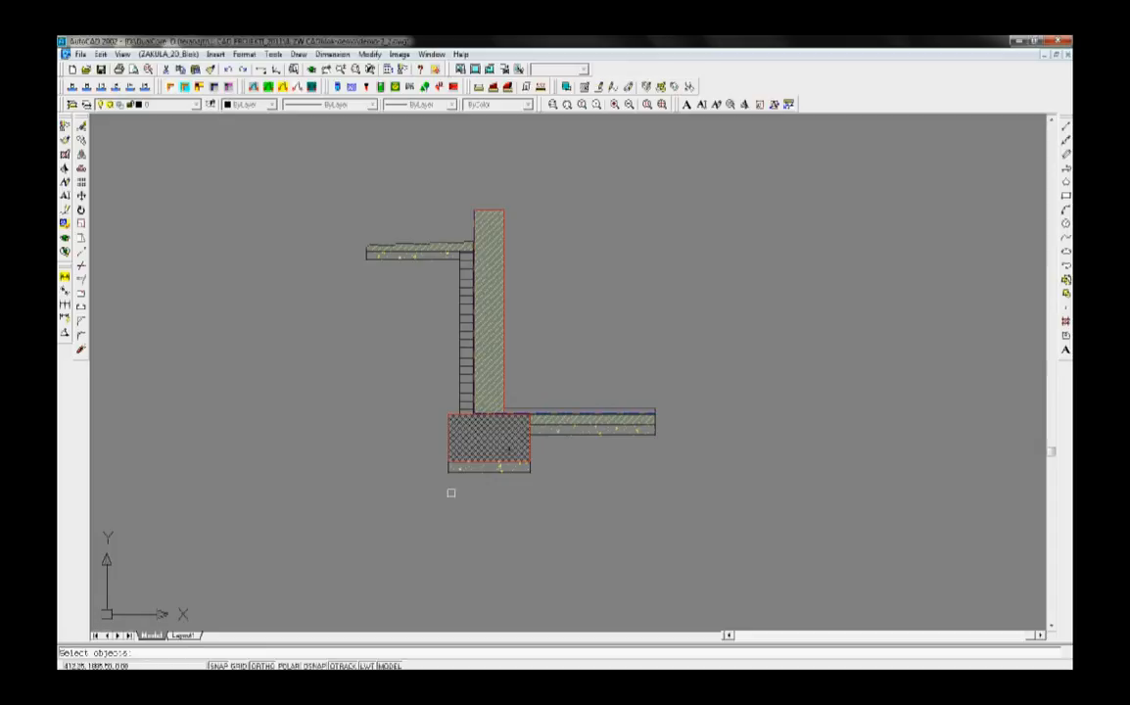
{"action": "left_click", "coordinate": [398, 394]}
{"action": "key", "text": "Return"}
{"action": "left_click", "coordinate": [406, 393]}
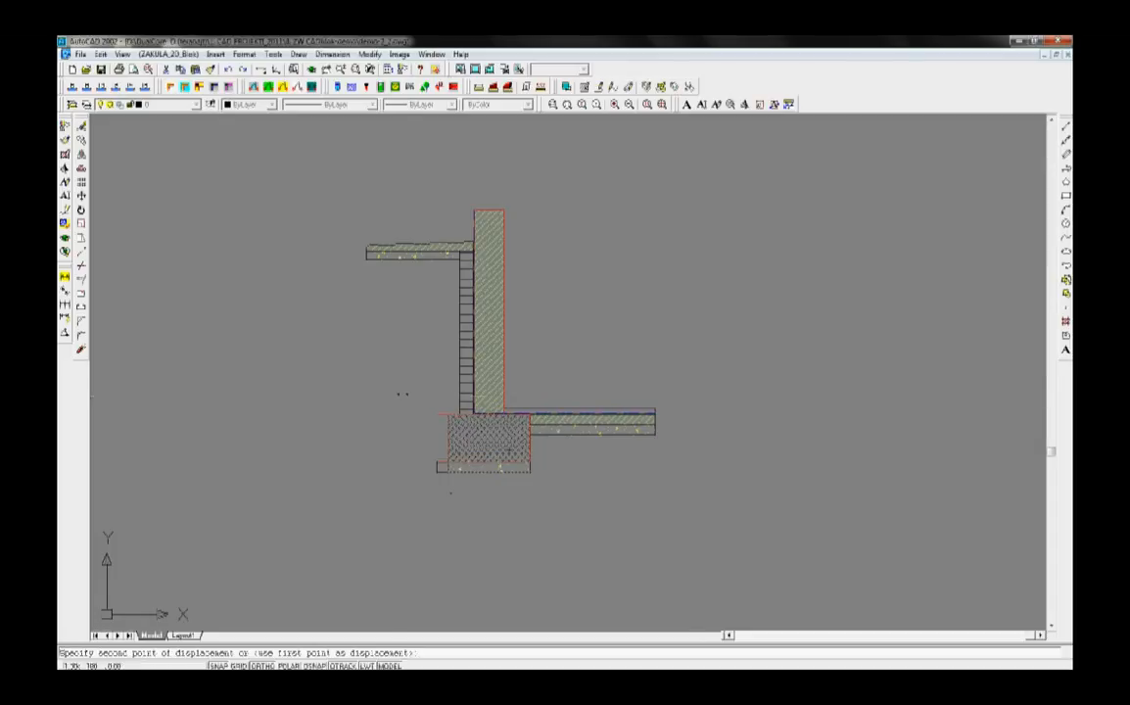
{"action": "left_click", "coordinate": [371, 394]}
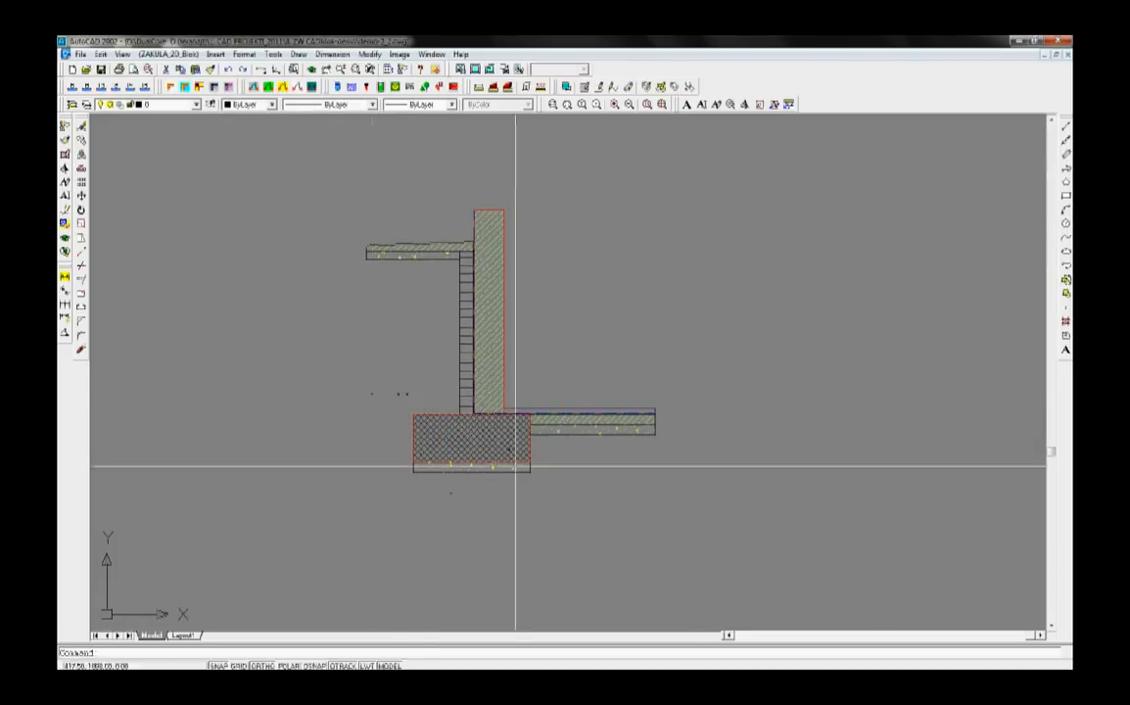
Stretch the free end of the floor slab layers horizontally away from the footing to lengthen the floor.
{"action": "key", "text": "Return"}
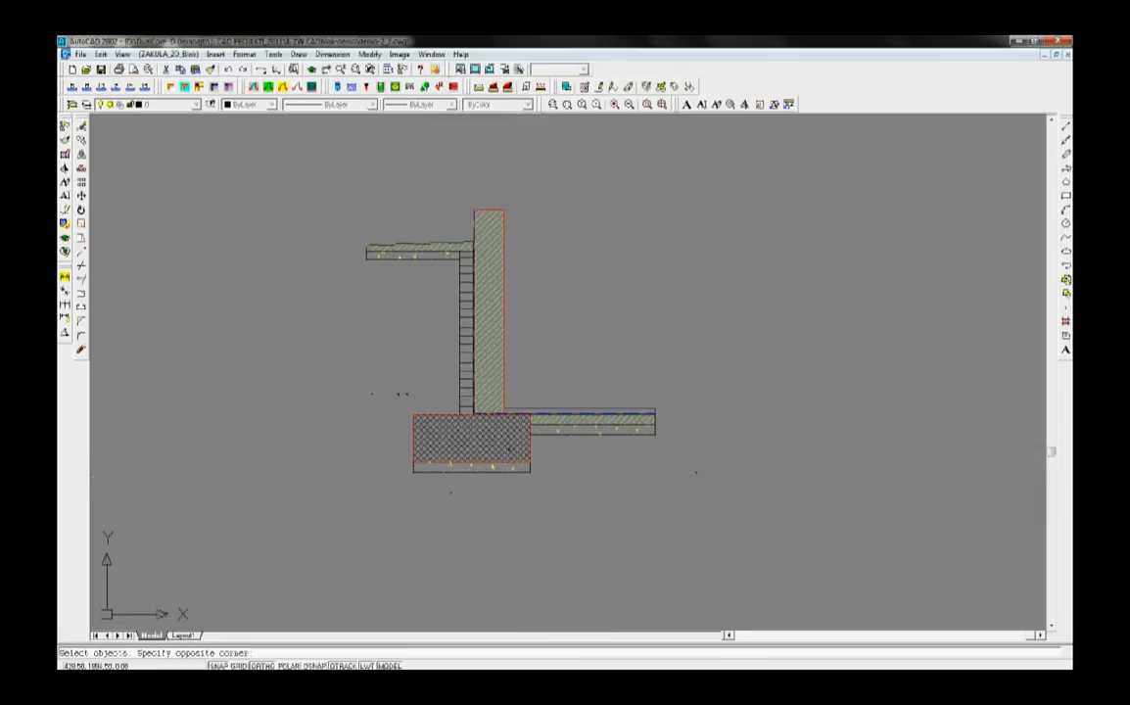
{"action": "key", "text": "Return"}
{"action": "left_click", "coordinate": [597, 373]}
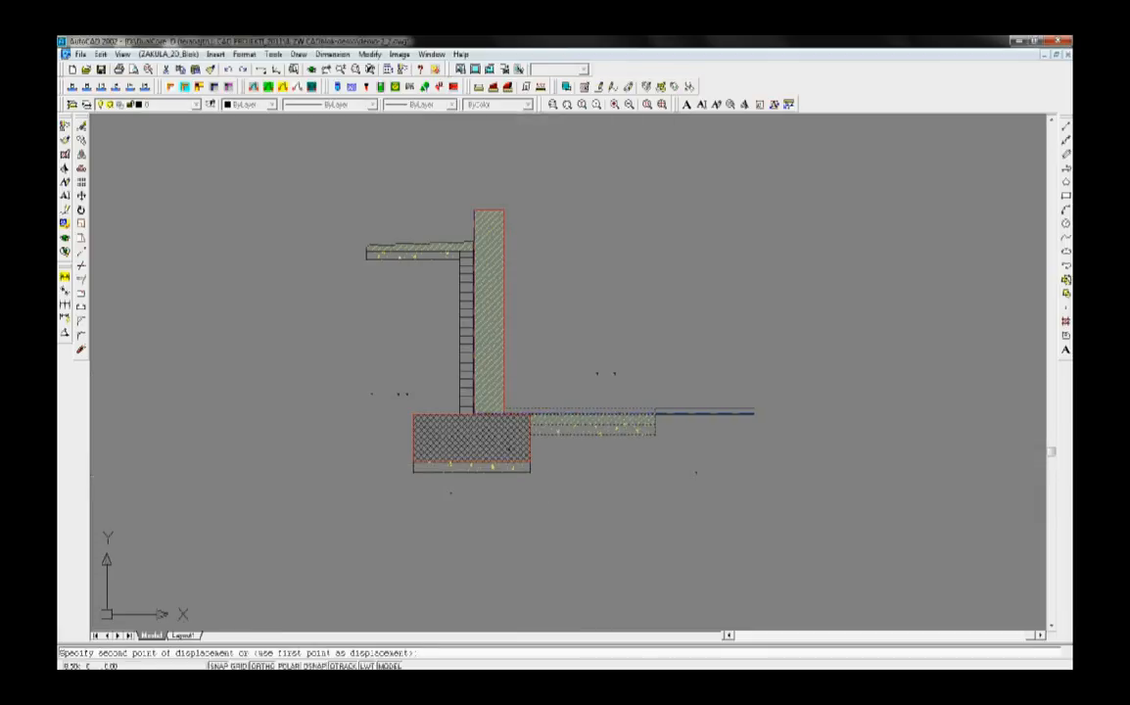
{"action": "left_click", "coordinate": [714, 374]}
Mirror the complete foundation section about a vertical line beyond the free end of its floor slab, keeping the original.
{"action": "mouse_move", "coordinate": [678, 373]}
{"action": "middle_mouse_down"}
{"action": "mouse_move", "coordinate": [626, 403]}
{"action": "mouse_move", "coordinate": [469, 412]}
{"action": "middle_mouse_up"}
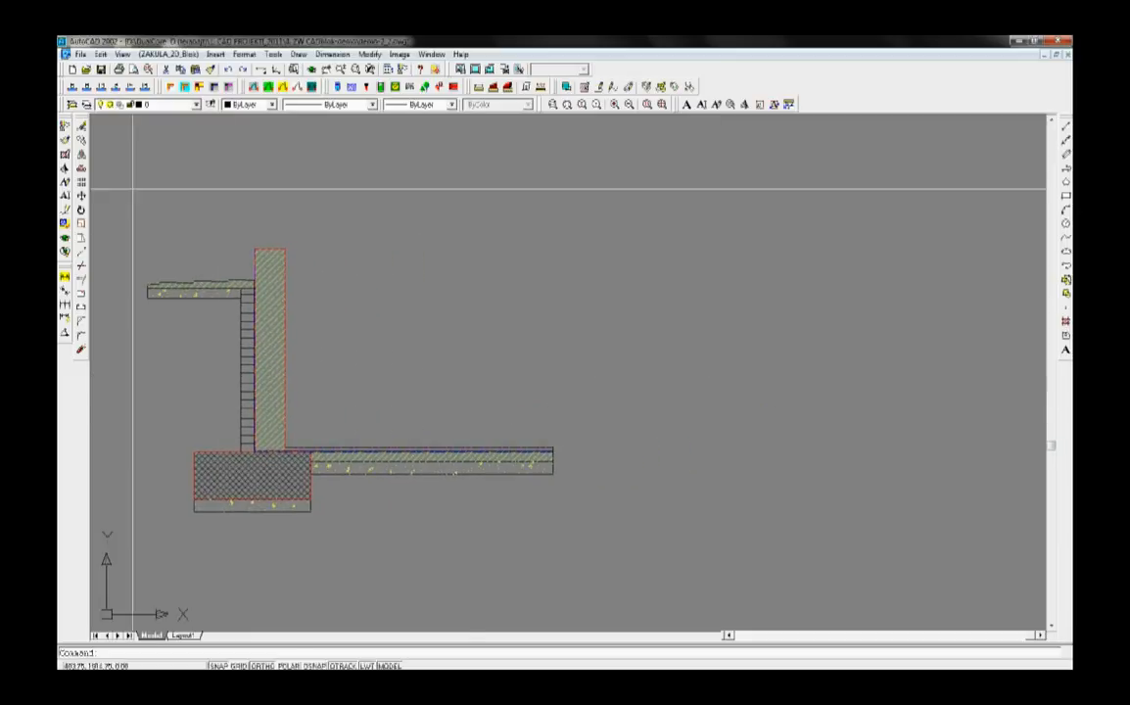
{"action": "left_click", "coordinate": [81, 143]}
{"action": "left_click", "coordinate": [421, 543]}
{"action": "scroll", "coordinate": [614, 490], "scroll_direction": "down", "scroll_amount": 3}
{"action": "middle_click_drag", "start_coordinate": [603, 482], "coordinate": [479, 404]}
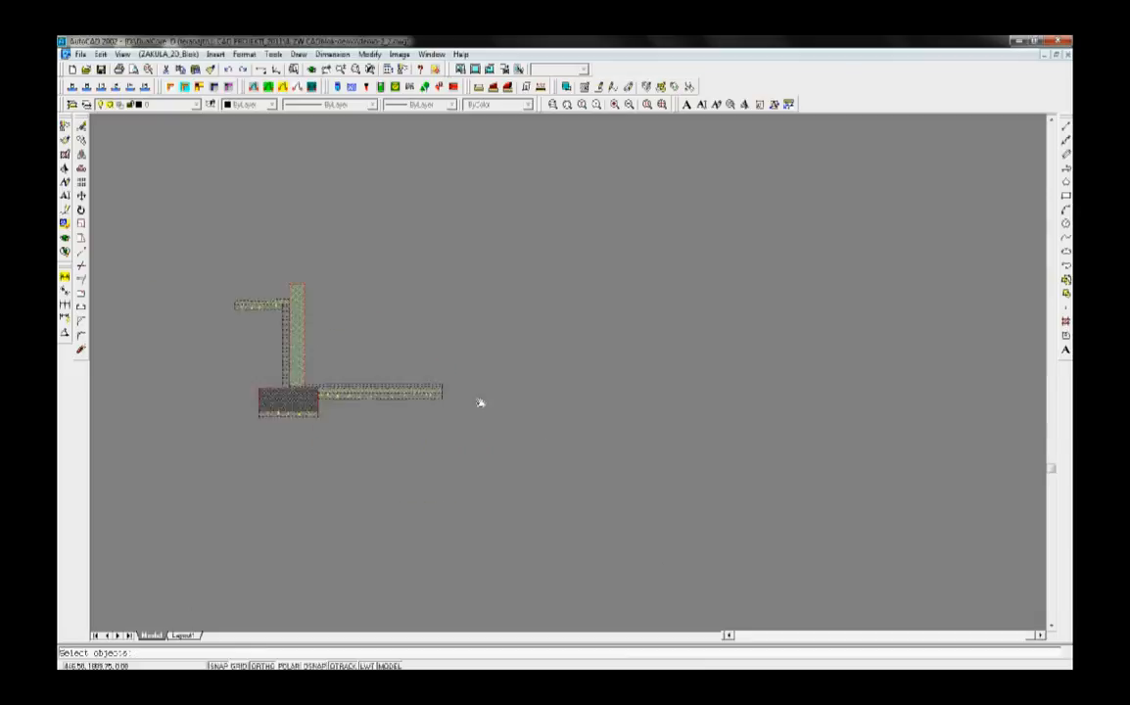
{"action": "key", "text": "Return"}
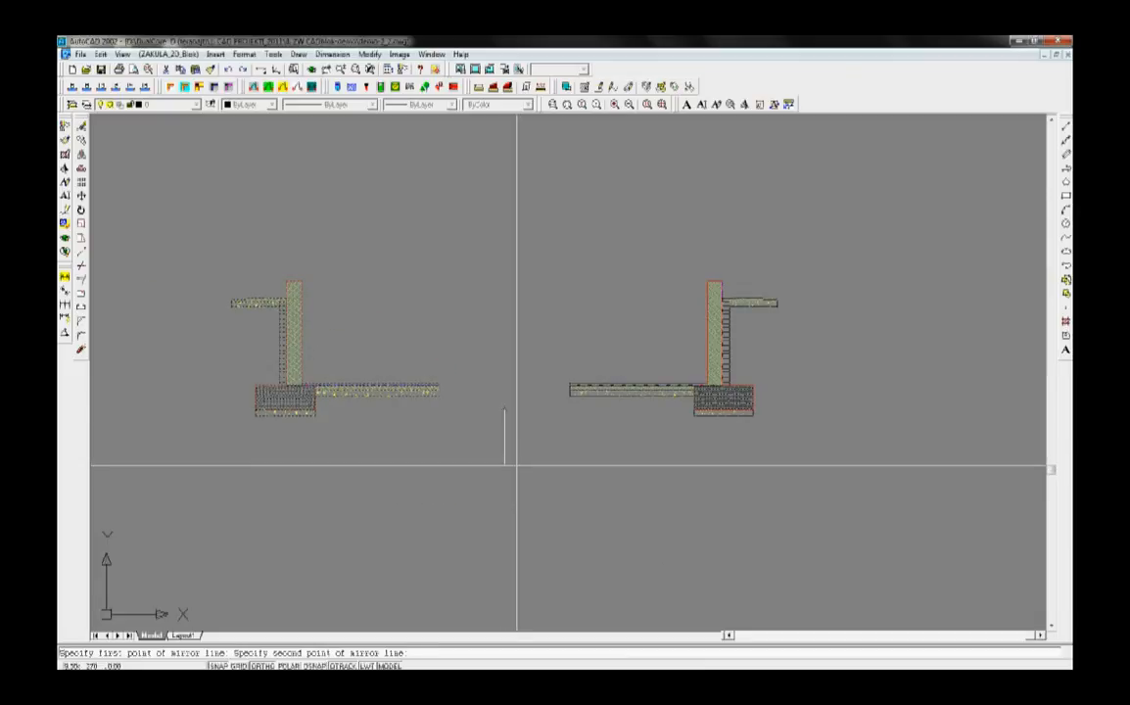
{"action": "left_click", "coordinate": [511, 462]}
{"action": "key", "text": "Return"}
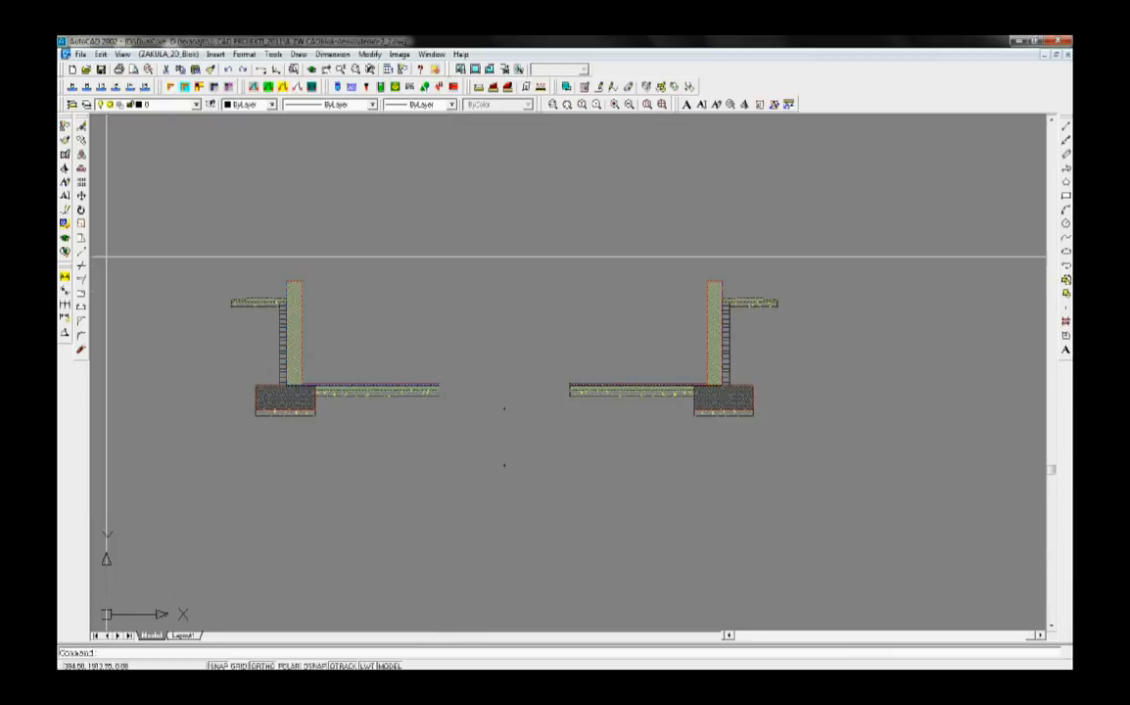
Stretch the original section's floor slab layers horizontally to meet the mirrored slab, and erase the dividing line at the joint.
{"action": "left_click", "coordinate": [82, 239]}
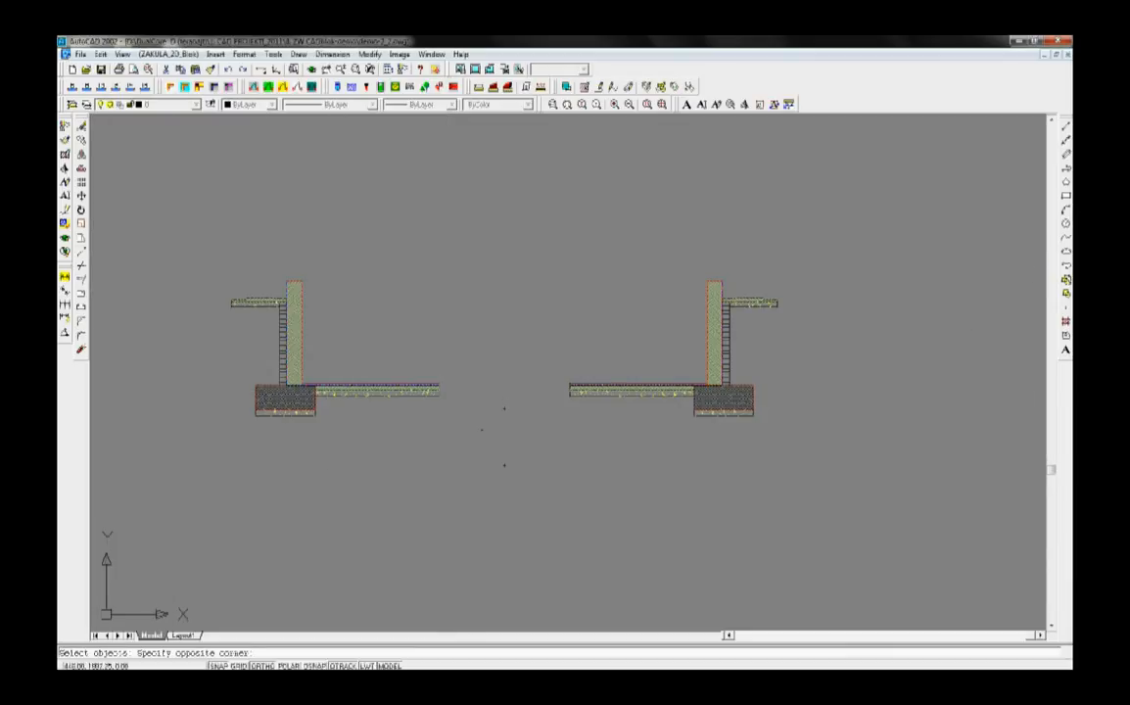
{"action": "key", "text": "Return"}
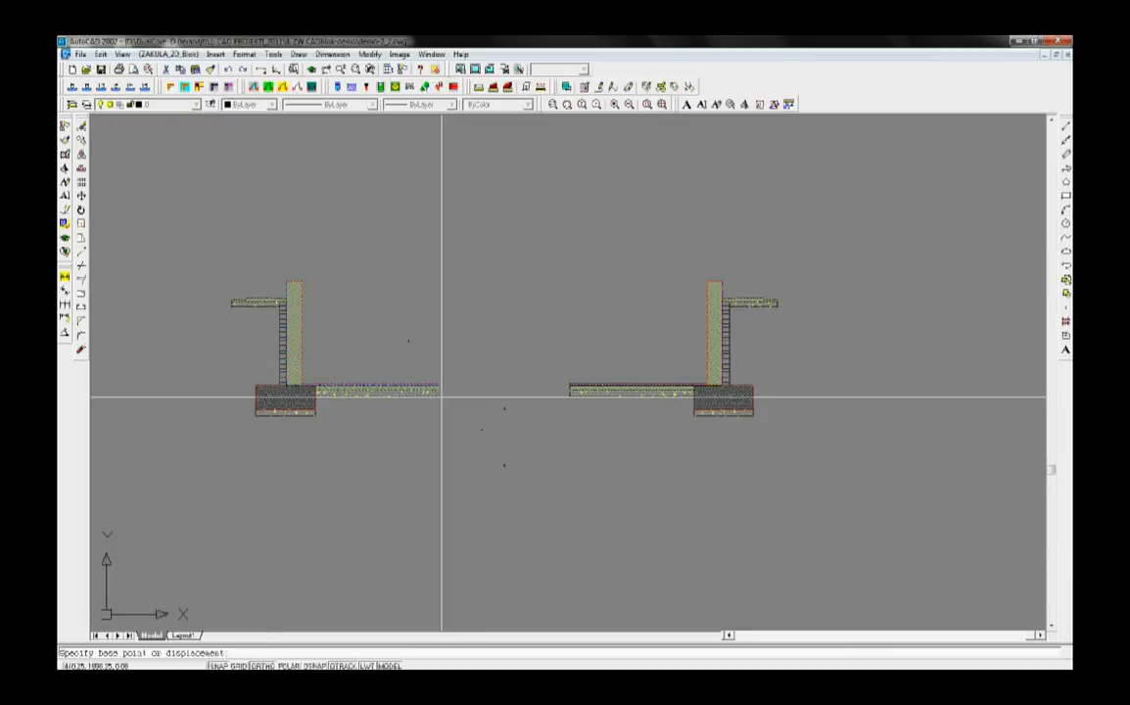
{"action": "left_click", "coordinate": [438, 395]}
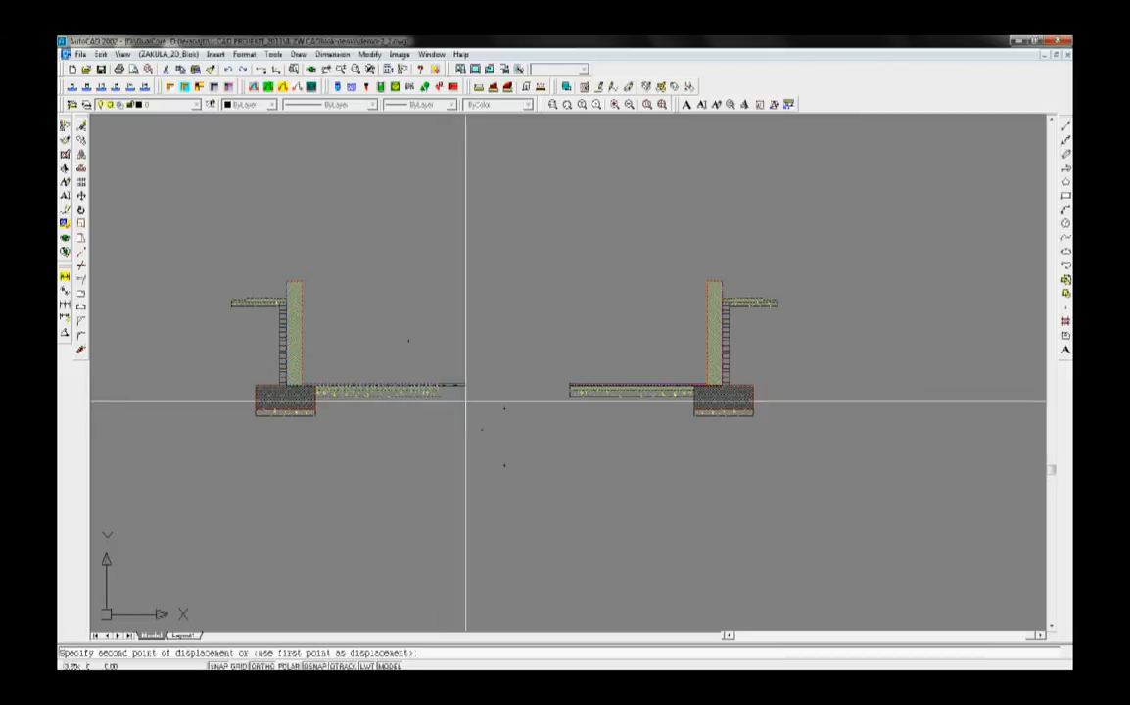
{"action": "left_click", "coordinate": [571, 396]}
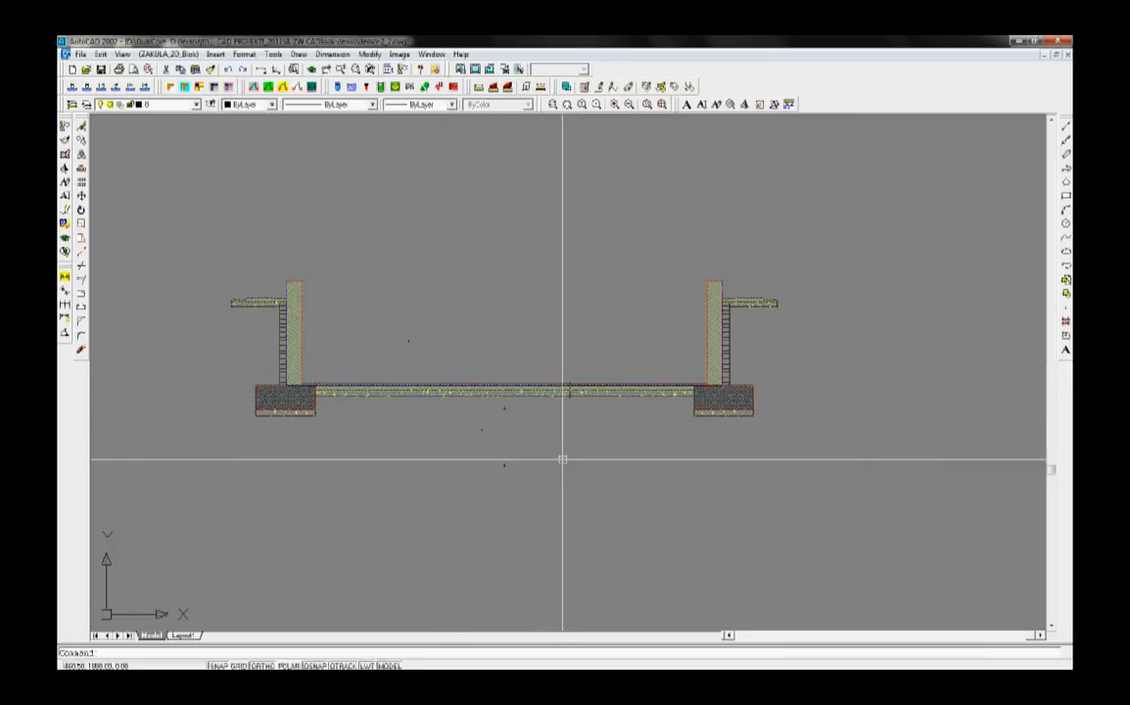
{"action": "left_click", "coordinate": [570, 391]}
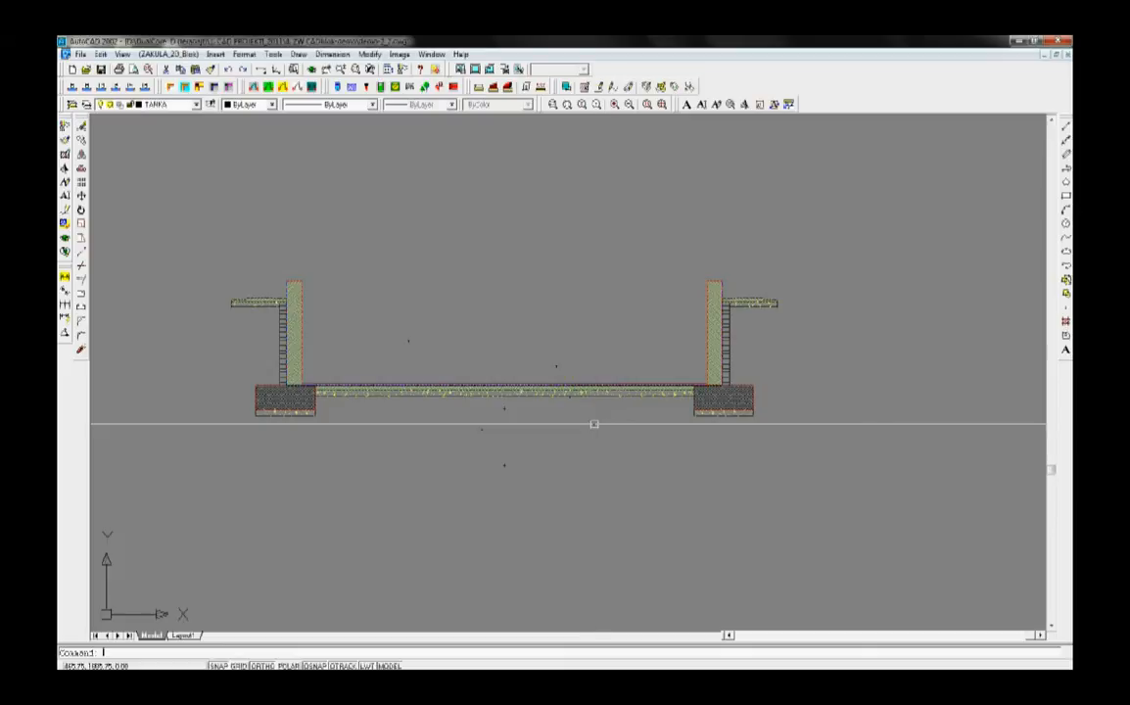
Stretch the outdoor paving and protective wall of the original foundation section vertically upward.
{"action": "middle_click_drag", "start_coordinate": [595, 424], "coordinate": [633, 474]}
{"action": "scroll", "coordinate": [633, 474], "scroll_direction": "up", "scroll_amount": 1}
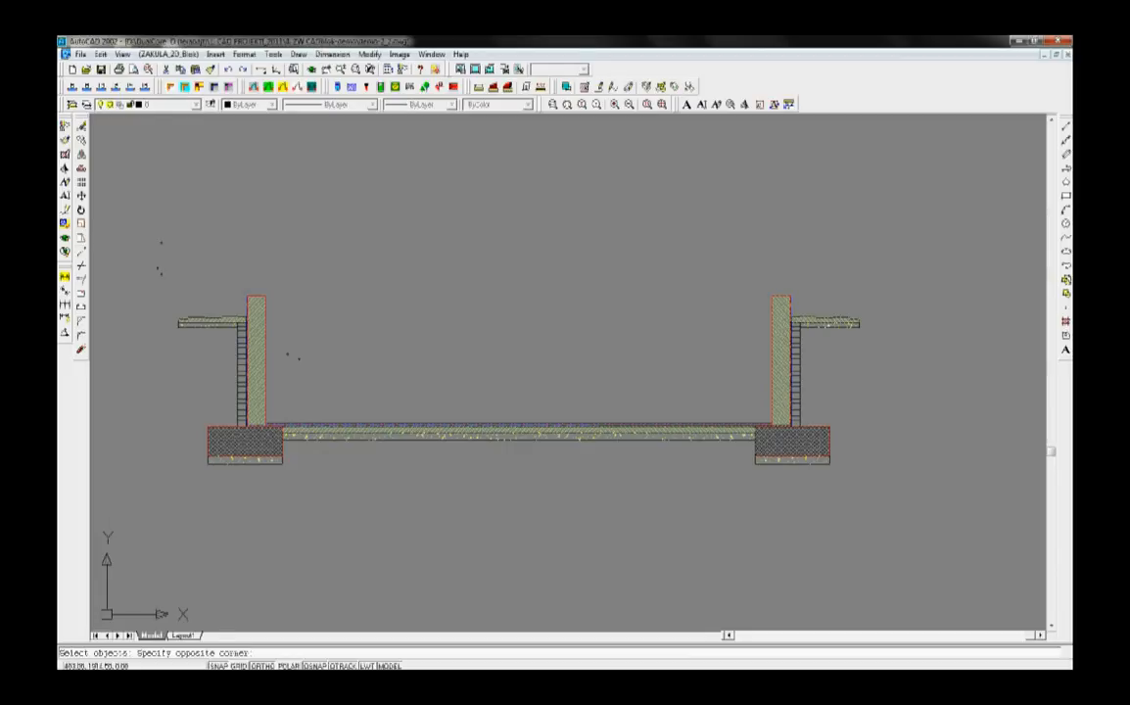
{"action": "right_click", "coordinate": [289, 331]}
{"action": "left_click", "coordinate": [289, 331]}
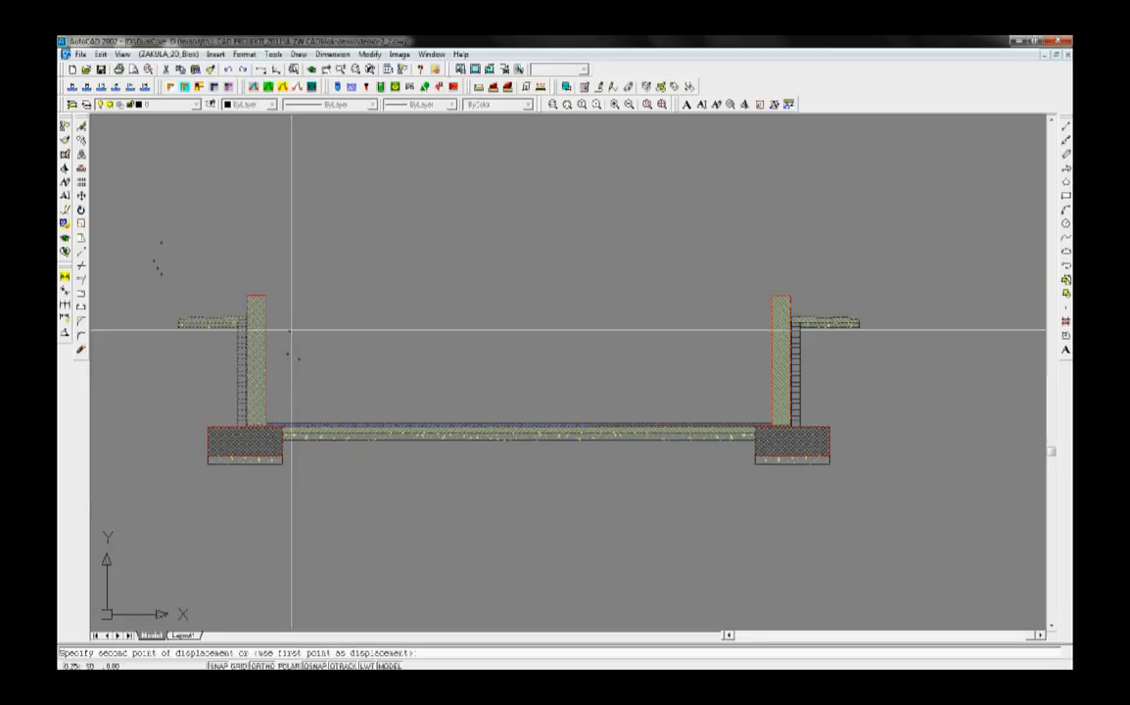
{"action": "left_click", "coordinate": [289, 287]}
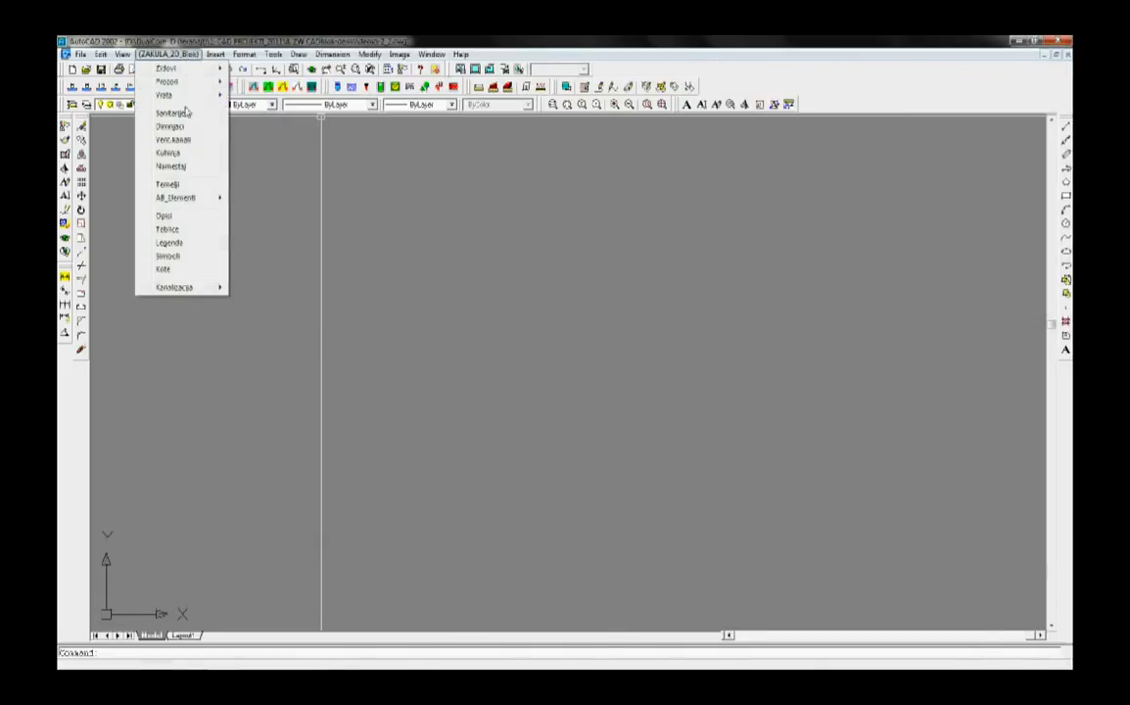
Insert the eave and floor structure block mk-16 from the Medjuspratna konstruk. library in an empty drawing area, as a single copy.
{"action": "mouse_move", "coordinate": [207, 203]}
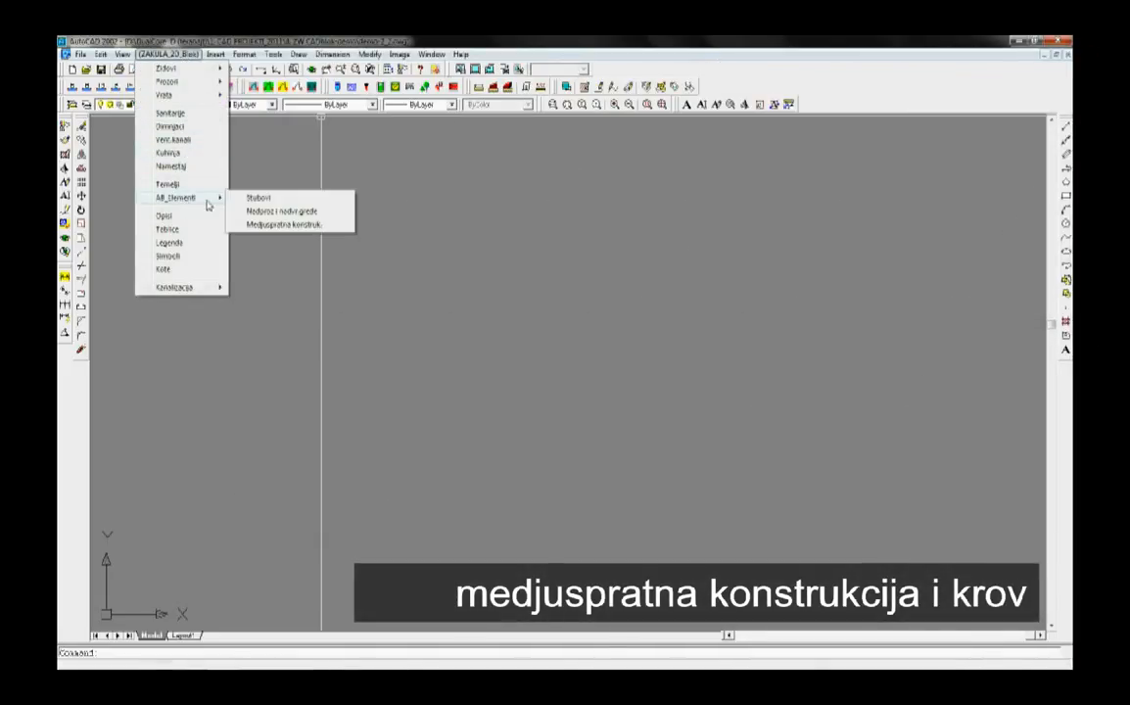
{"action": "left_click", "coordinate": [294, 224]}
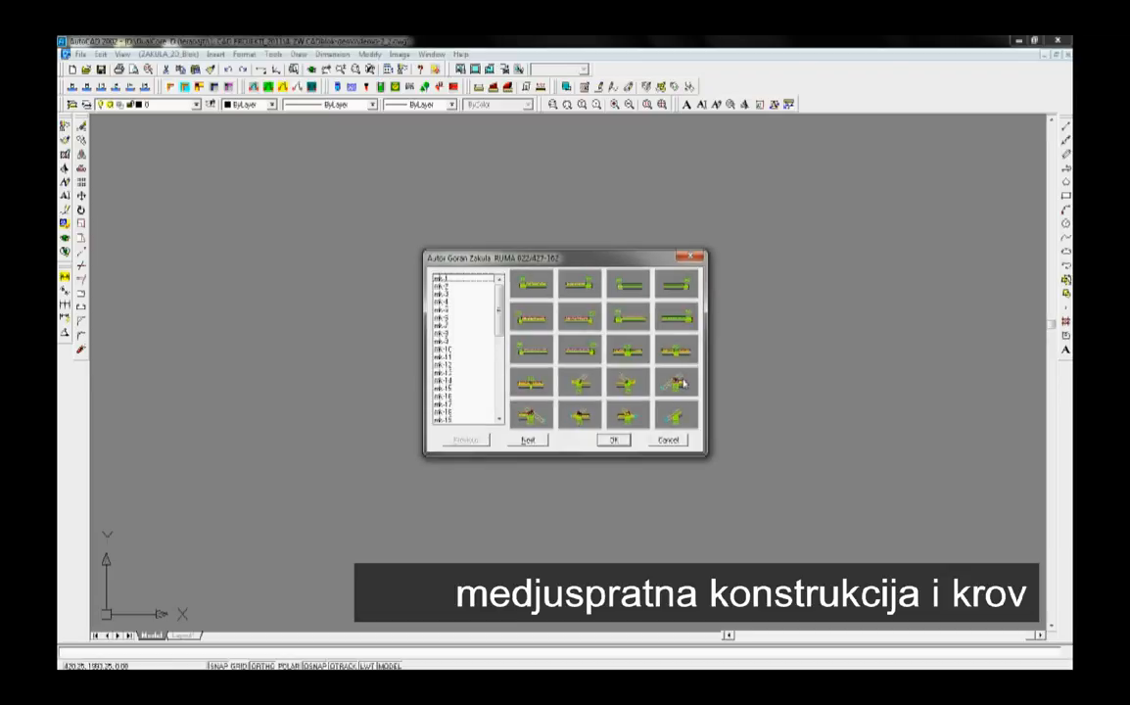
{"action": "left_click", "coordinate": [613, 440]}
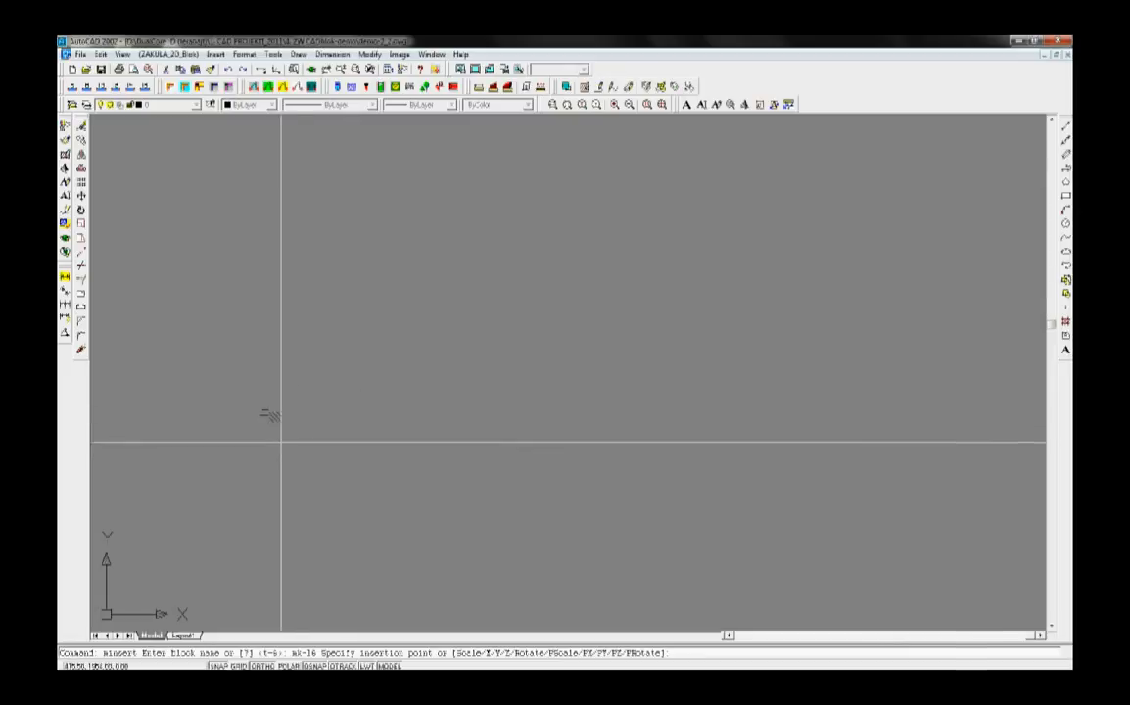
{"action": "left_click", "coordinate": [257, 471]}
{"action": "key", "text": "Return"}
{"action": "key", "text": "Return"}
{"action": "key", "text": "Return"}
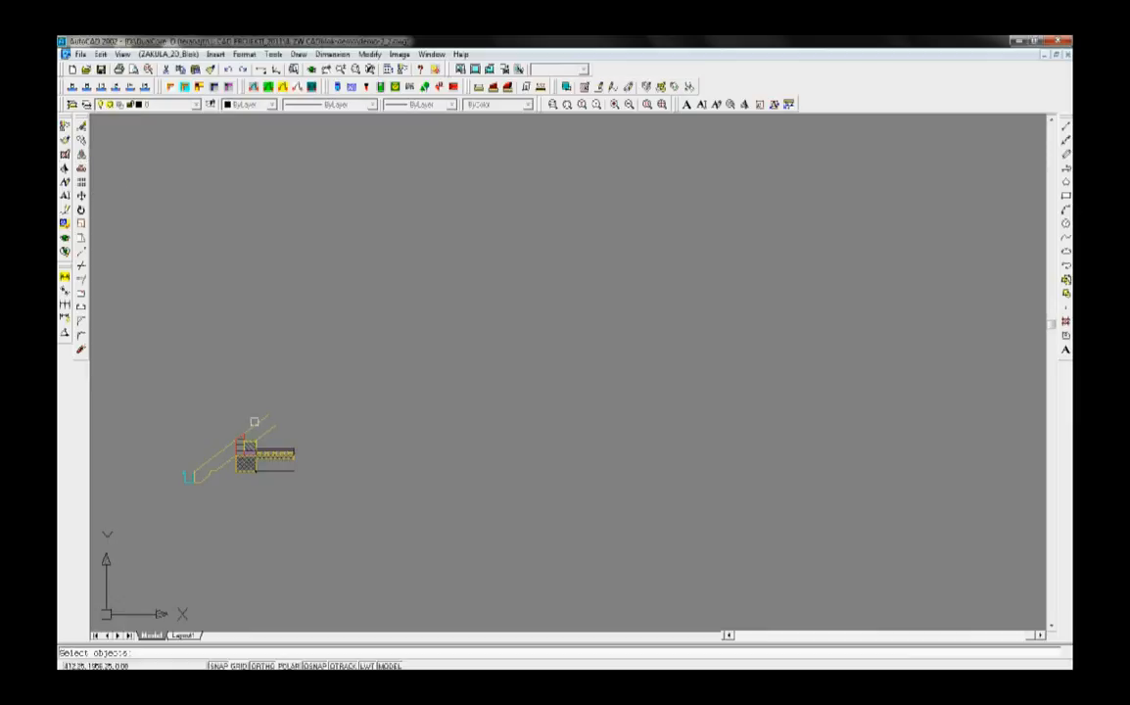
Mirror the inserted eave block about a vertical line at the middle of the building span, keeping the original.
{"action": "key", "text": "Return"}
{"action": "left_click", "coordinate": [517, 466]}
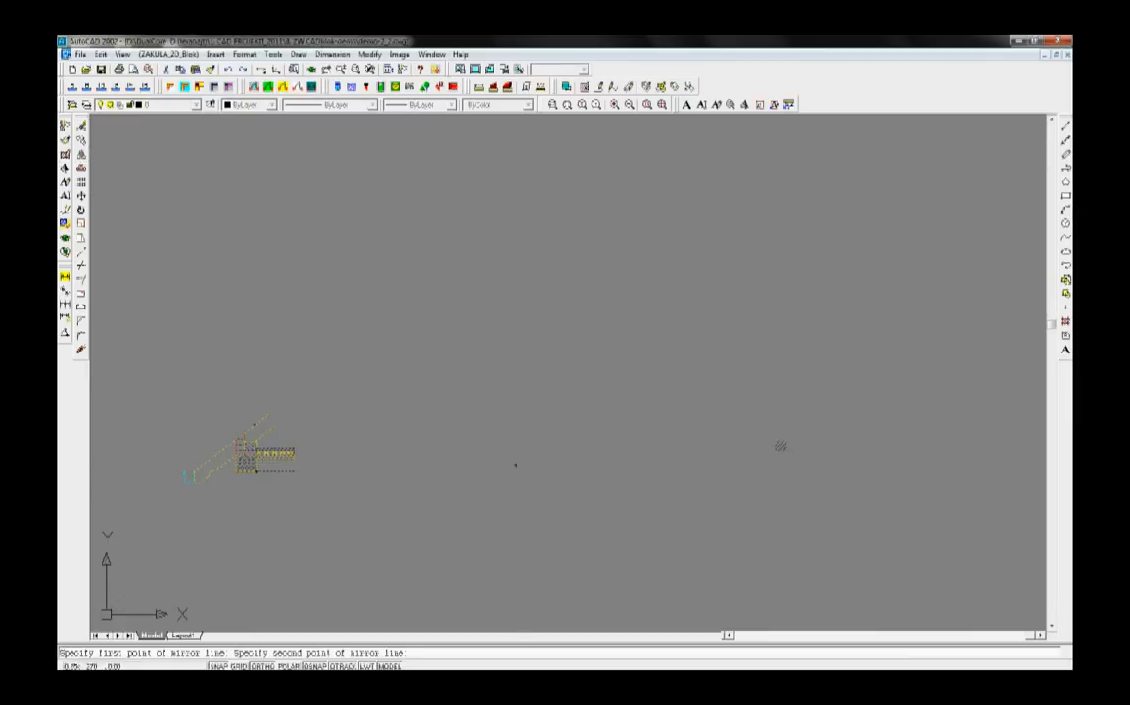
{"action": "left_click", "coordinate": [516, 513]}
{"action": "key", "text": "Return"}
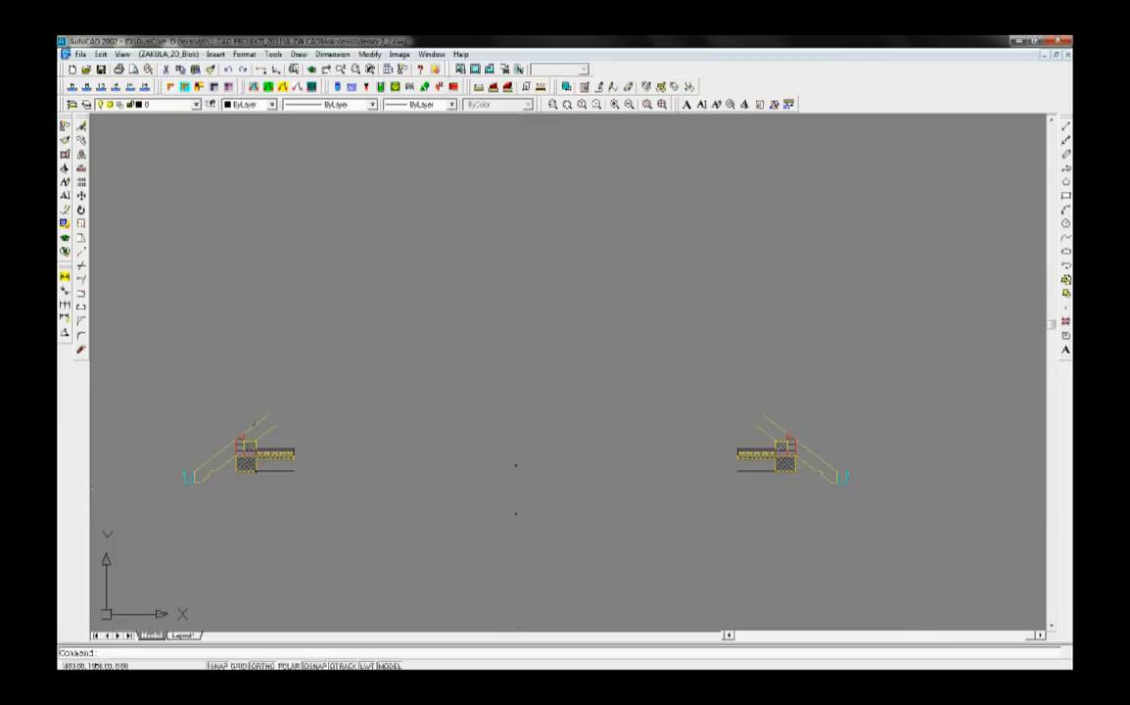
Explode the eave blocks and stretch the original's floor structure layers and beam line horizontally to meet the mirrored part.
{"action": "left_click", "coordinate": [82, 351]}
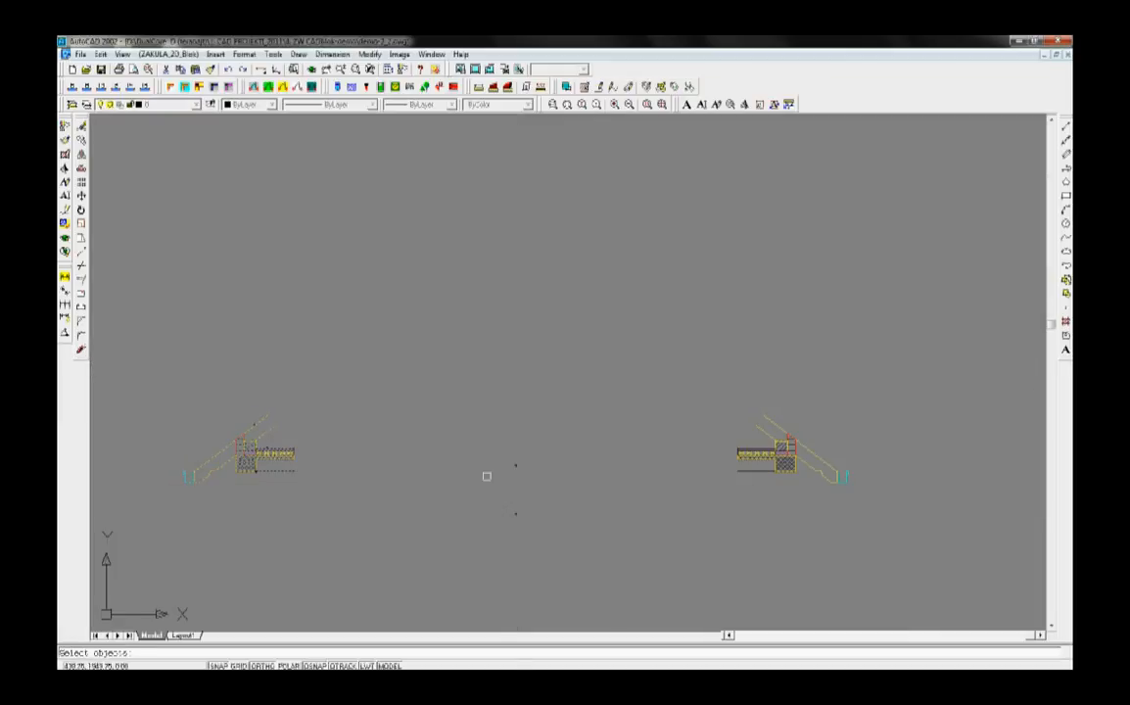
{"action": "key", "text": "Return"}
{"action": "left_click", "coordinate": [290, 433]}
{"action": "key", "text": "Return"}
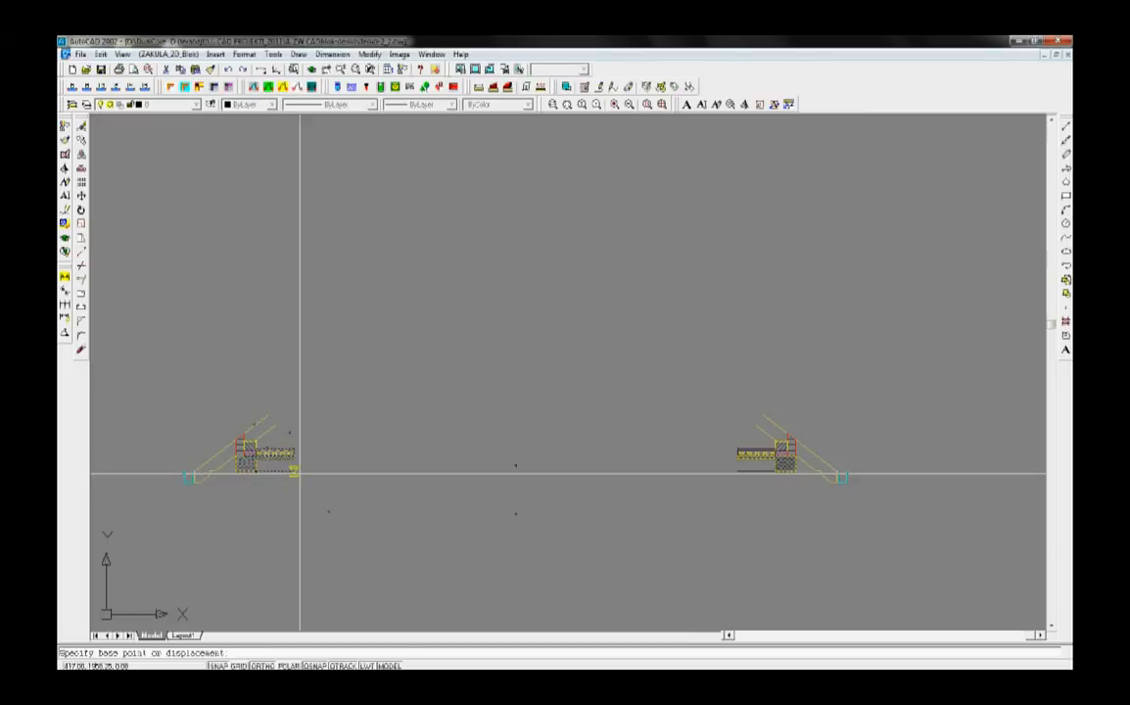
{"action": "left_click", "coordinate": [295, 473]}
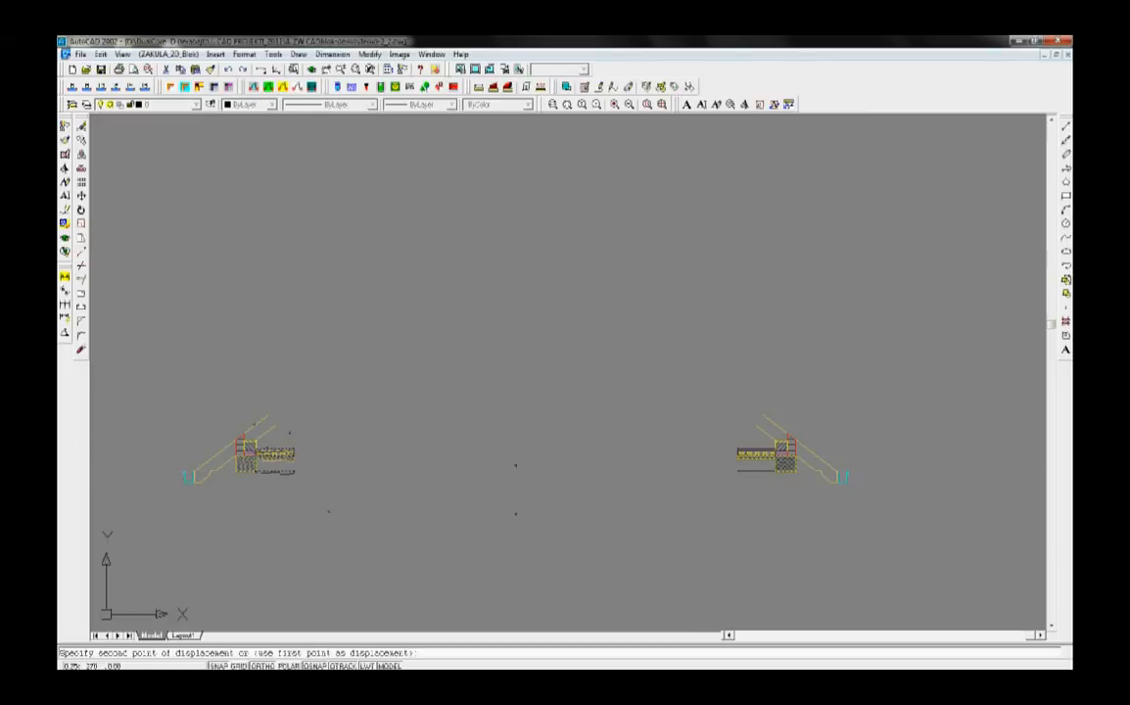
{"action": "left_click", "coordinate": [732, 474]}
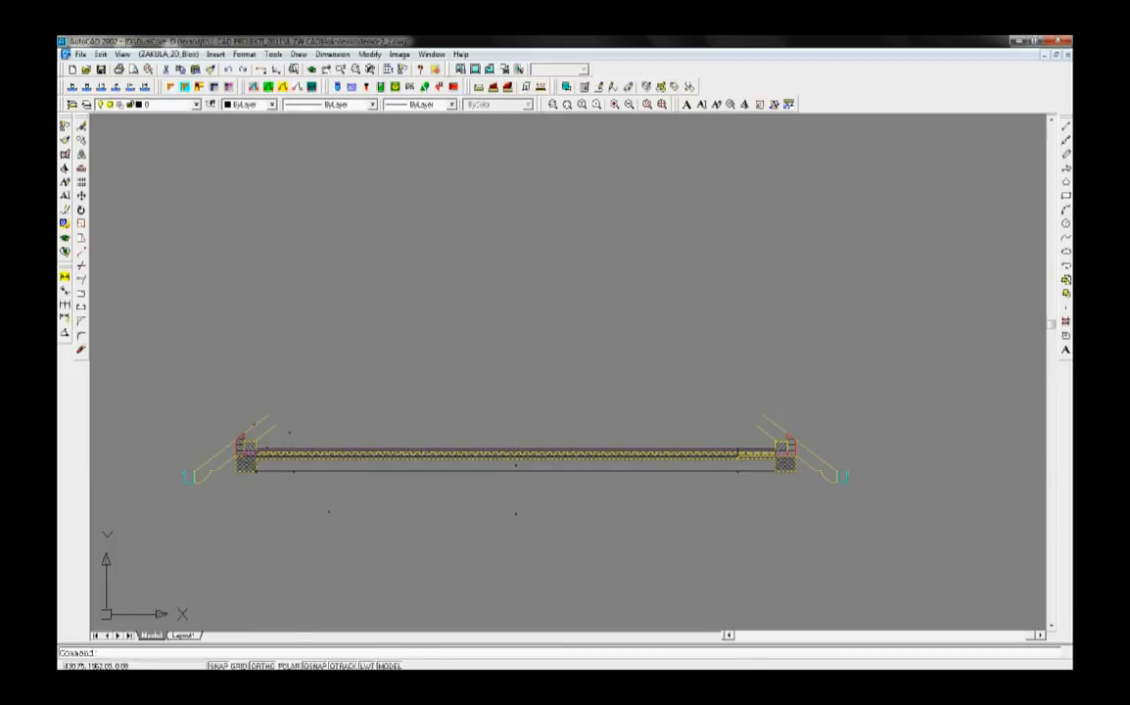
Chamfer the lower rafter lines of both roof slopes to a ridge point, and do the same with the upper rafter lines.
{"action": "left_click", "coordinate": [82, 321]}
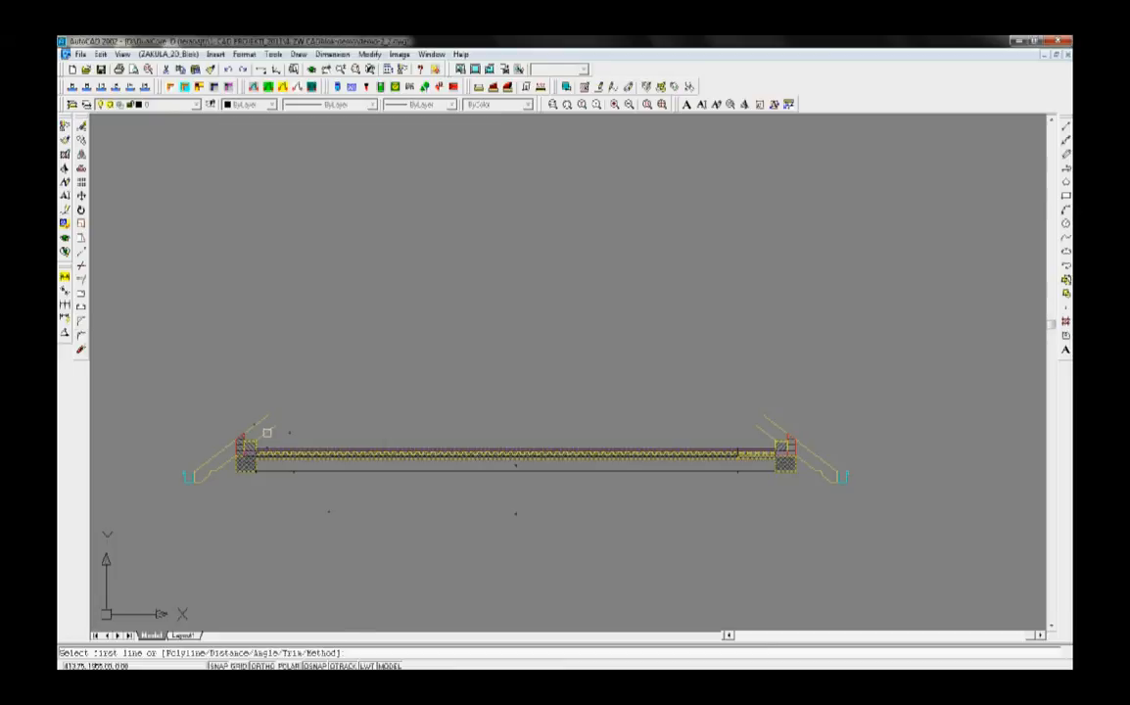
{"action": "left_click", "coordinate": [457, 450]}
{"action": "left_click", "coordinate": [758, 424]}
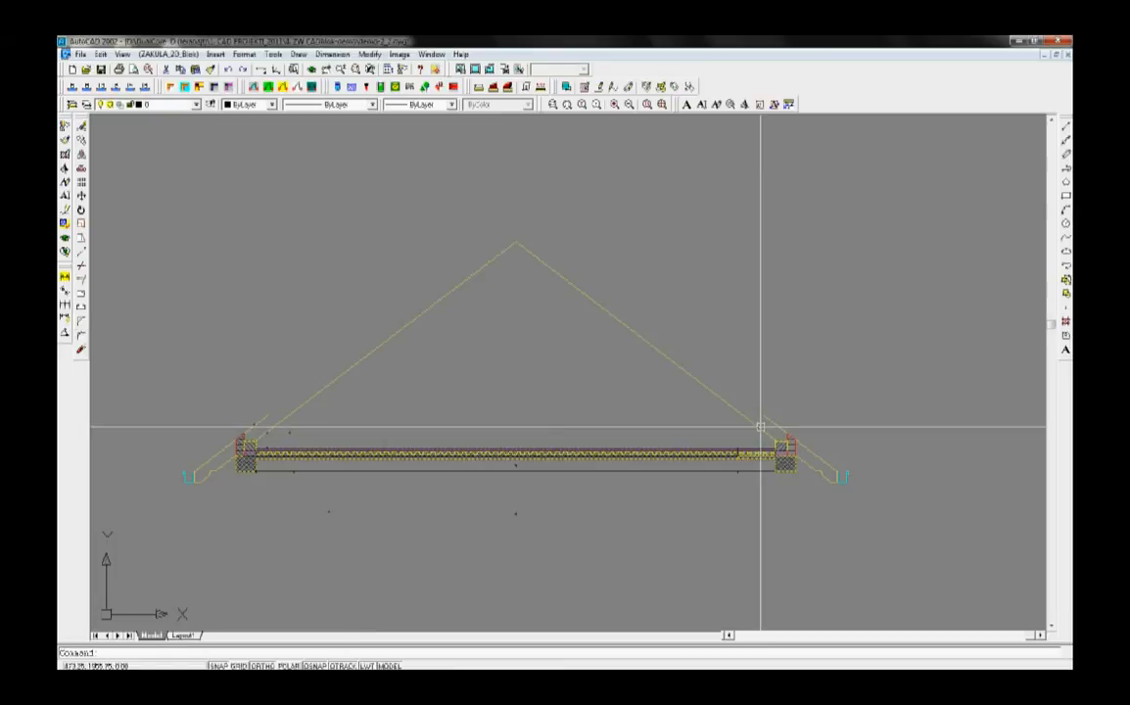
{"action": "left_click", "coordinate": [772, 420]}
{"action": "left_click", "coordinate": [260, 420]}
{"action": "key", "text": "Return"}
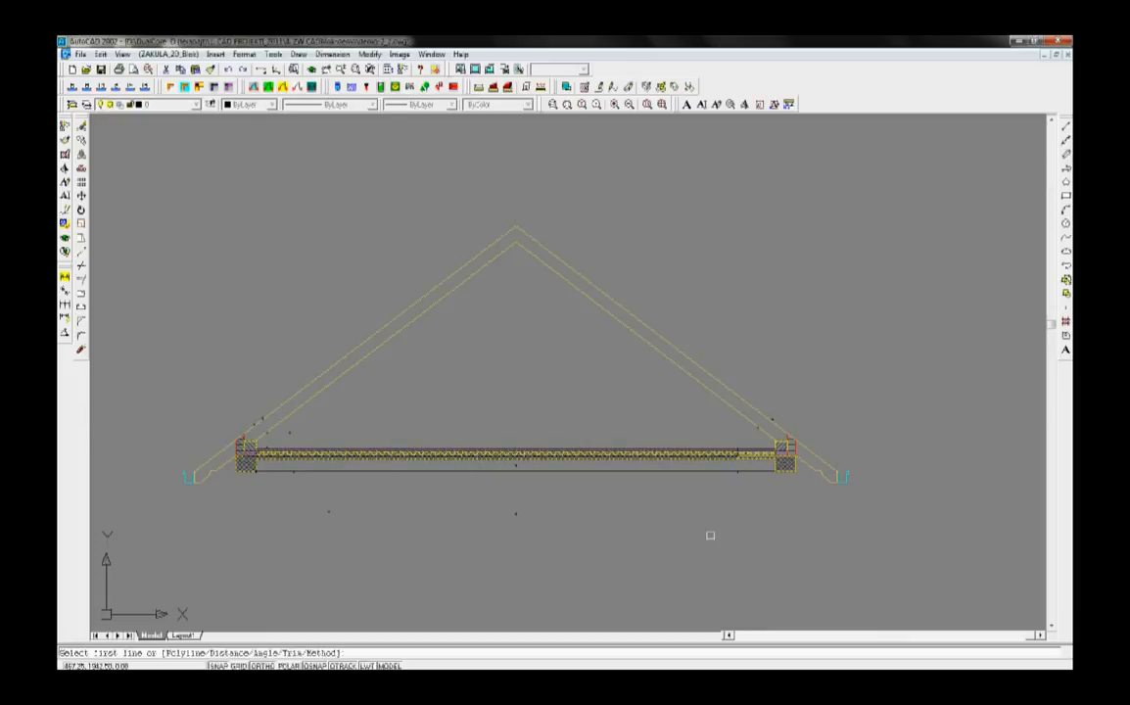